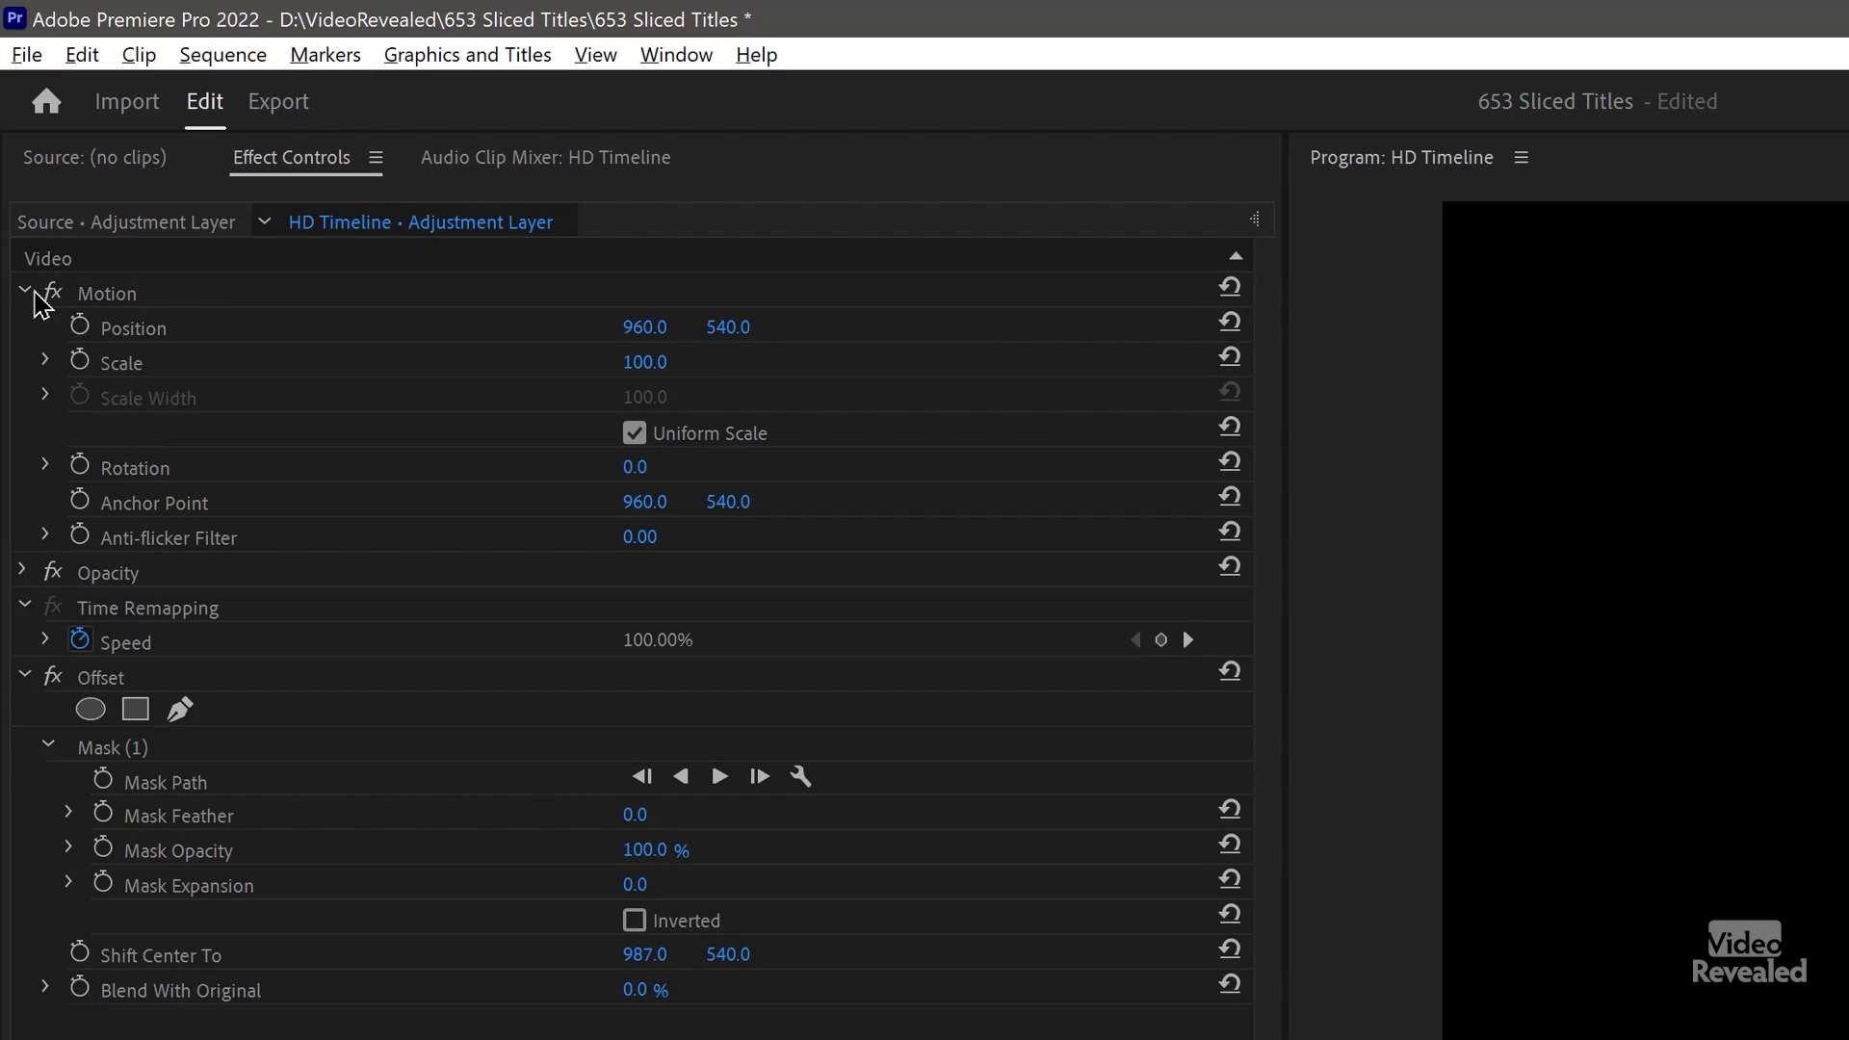
# Step: Collapse the adjustment layer's Motion and Opacity properties, leaving the Offset effect's settings expanded
pyautogui.click(24, 290)
pyautogui.click(19, 366)
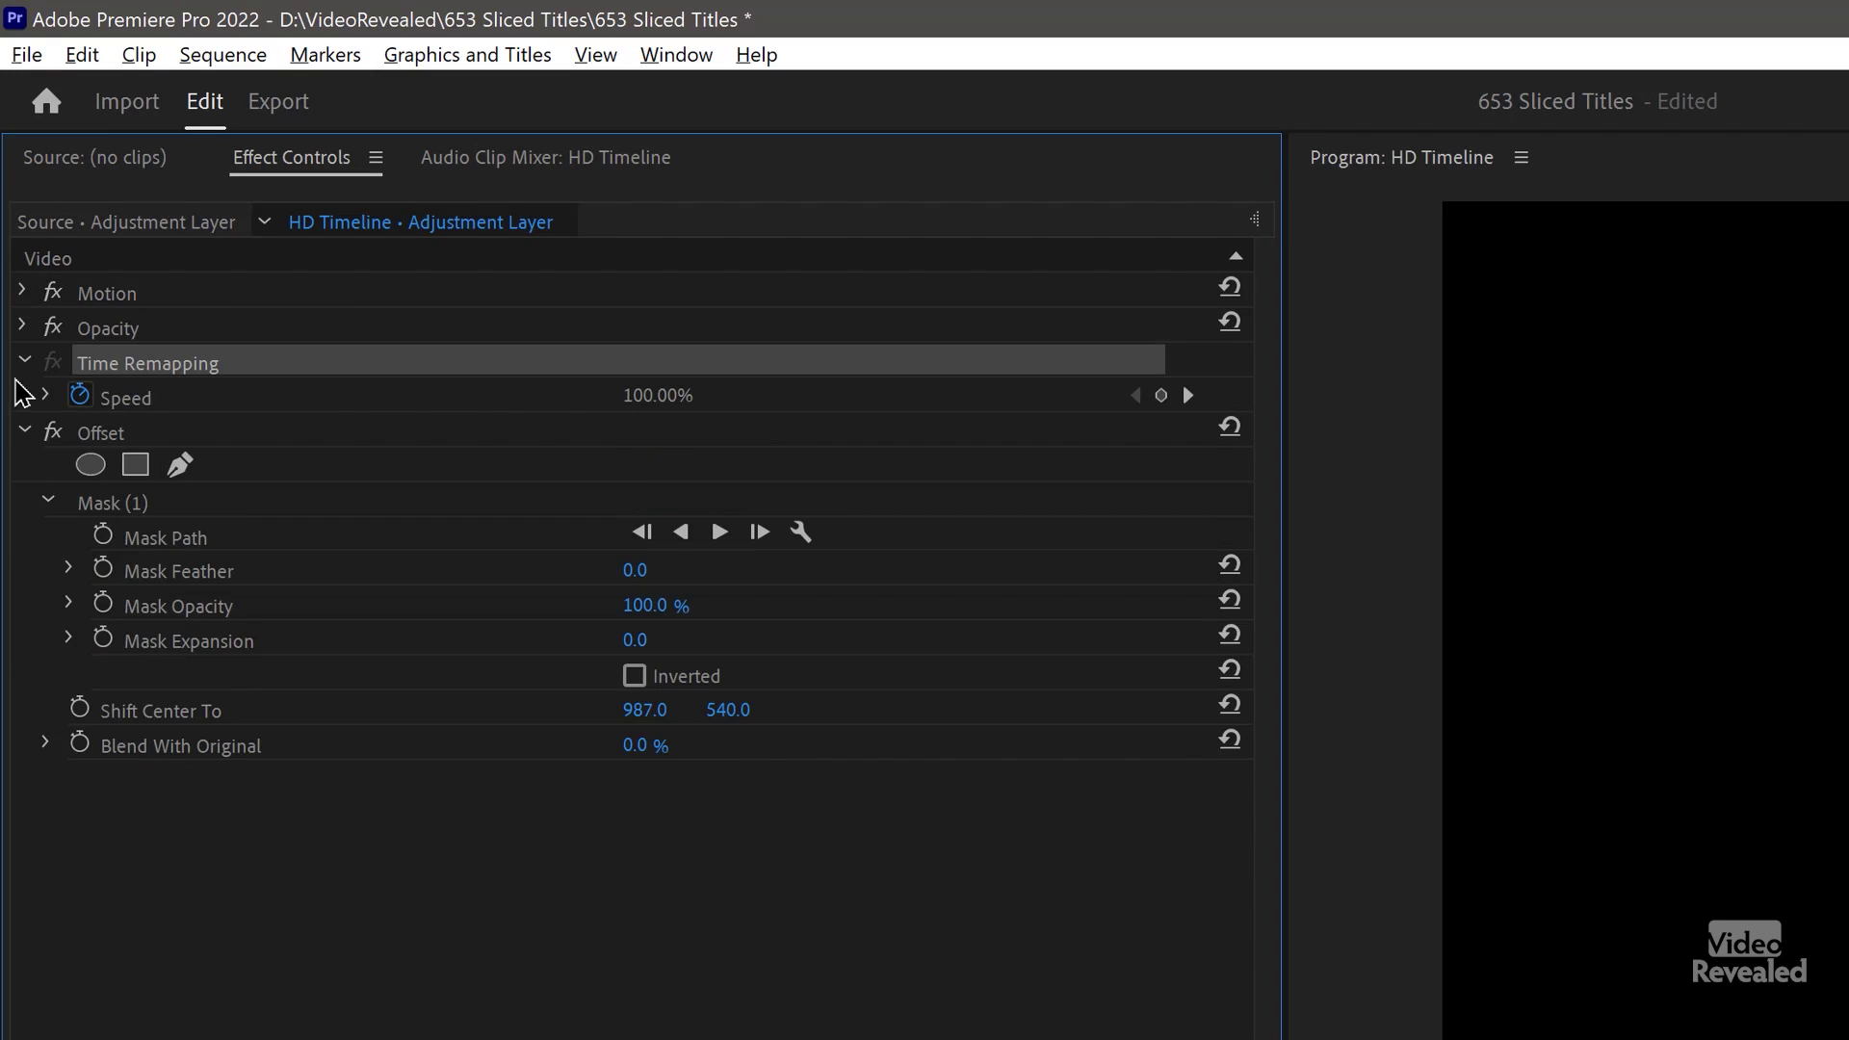
pyautogui.click(23, 429)
pyautogui.click(83, 435)
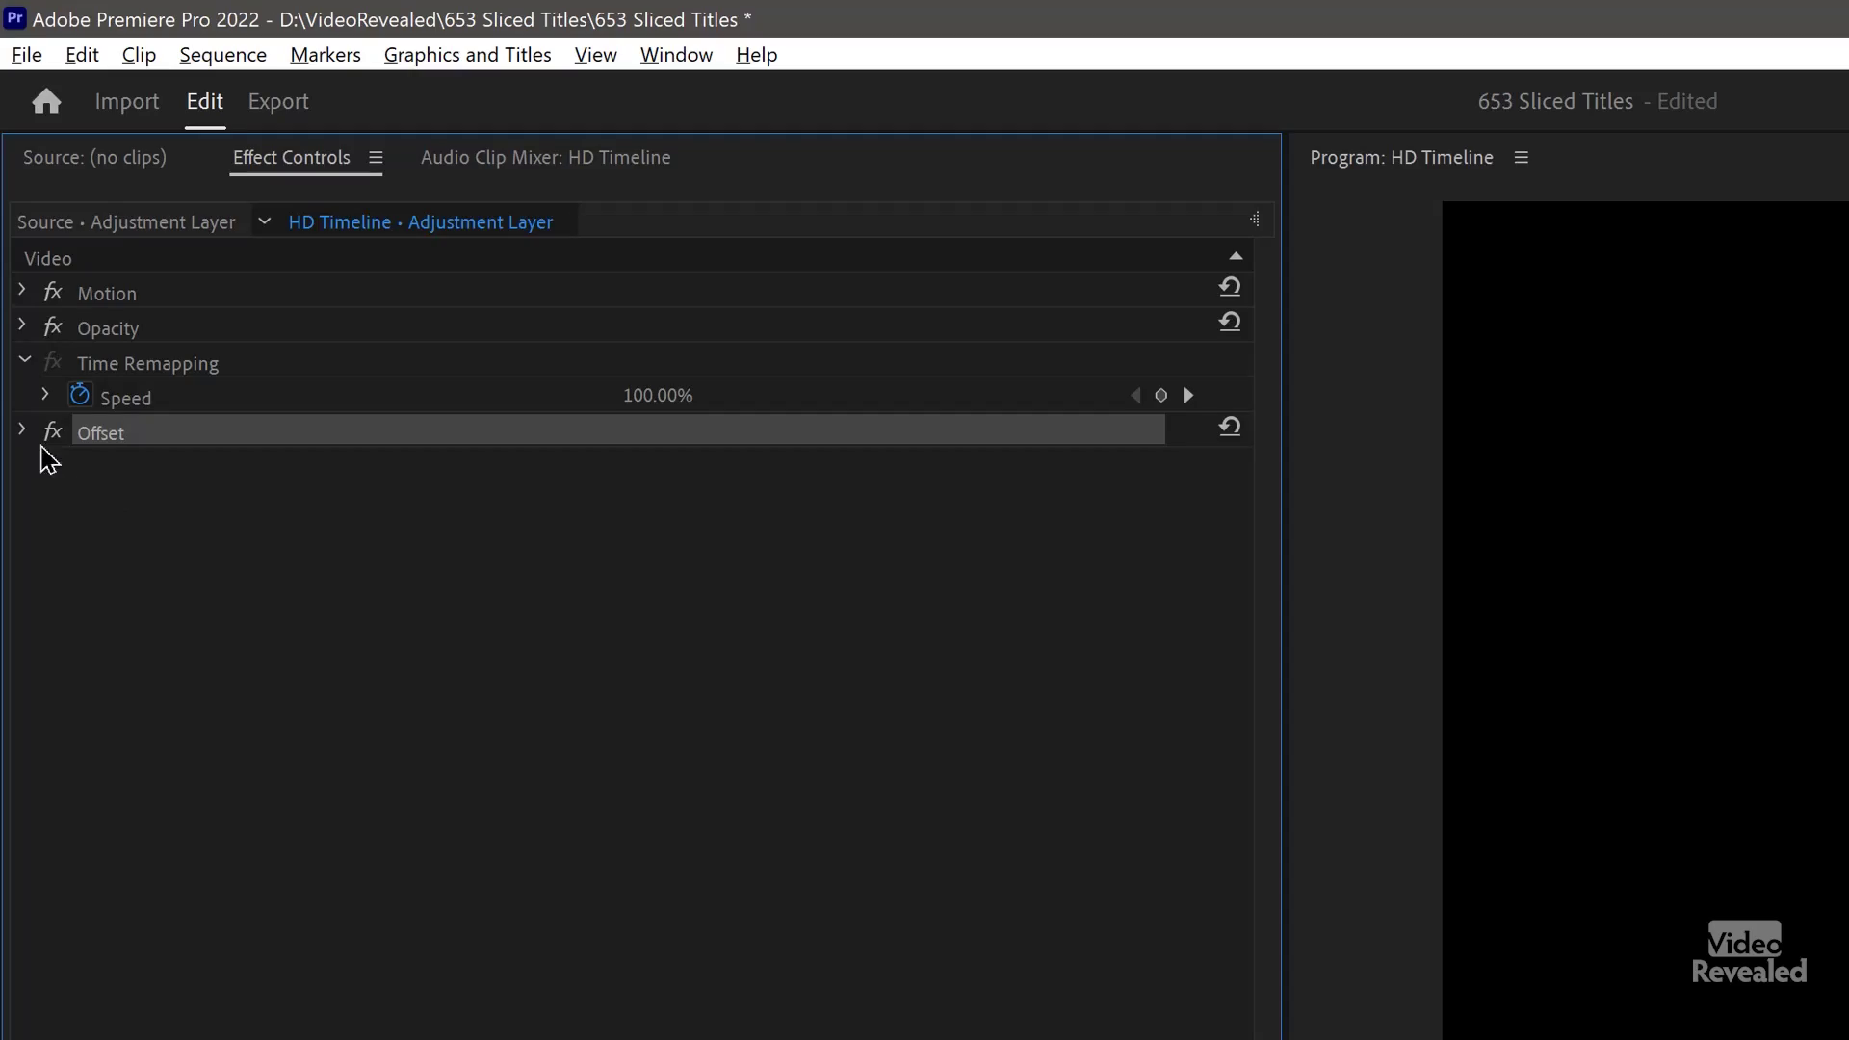
pyautogui.click(22, 430)
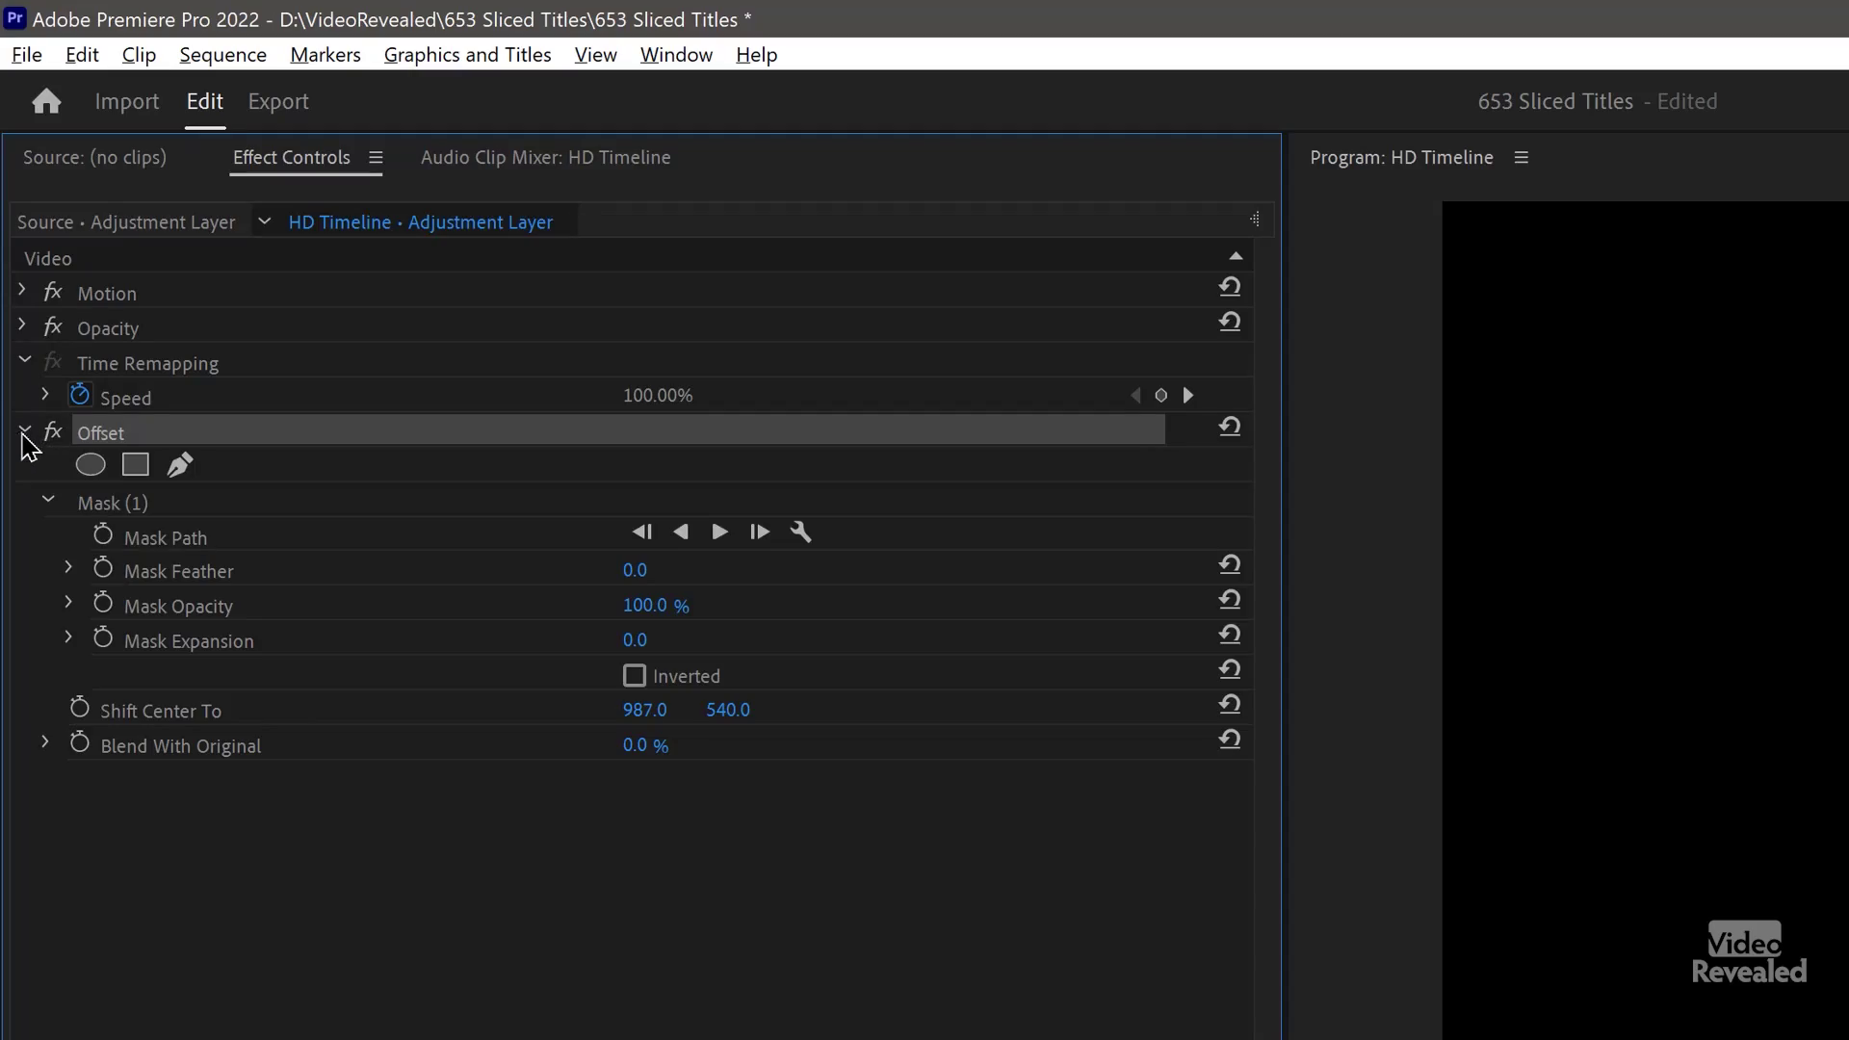
# Step: Delete the existing mask and the Offset effect from the adjustment layer over the INSANE title
pyautogui.click(159, 505)
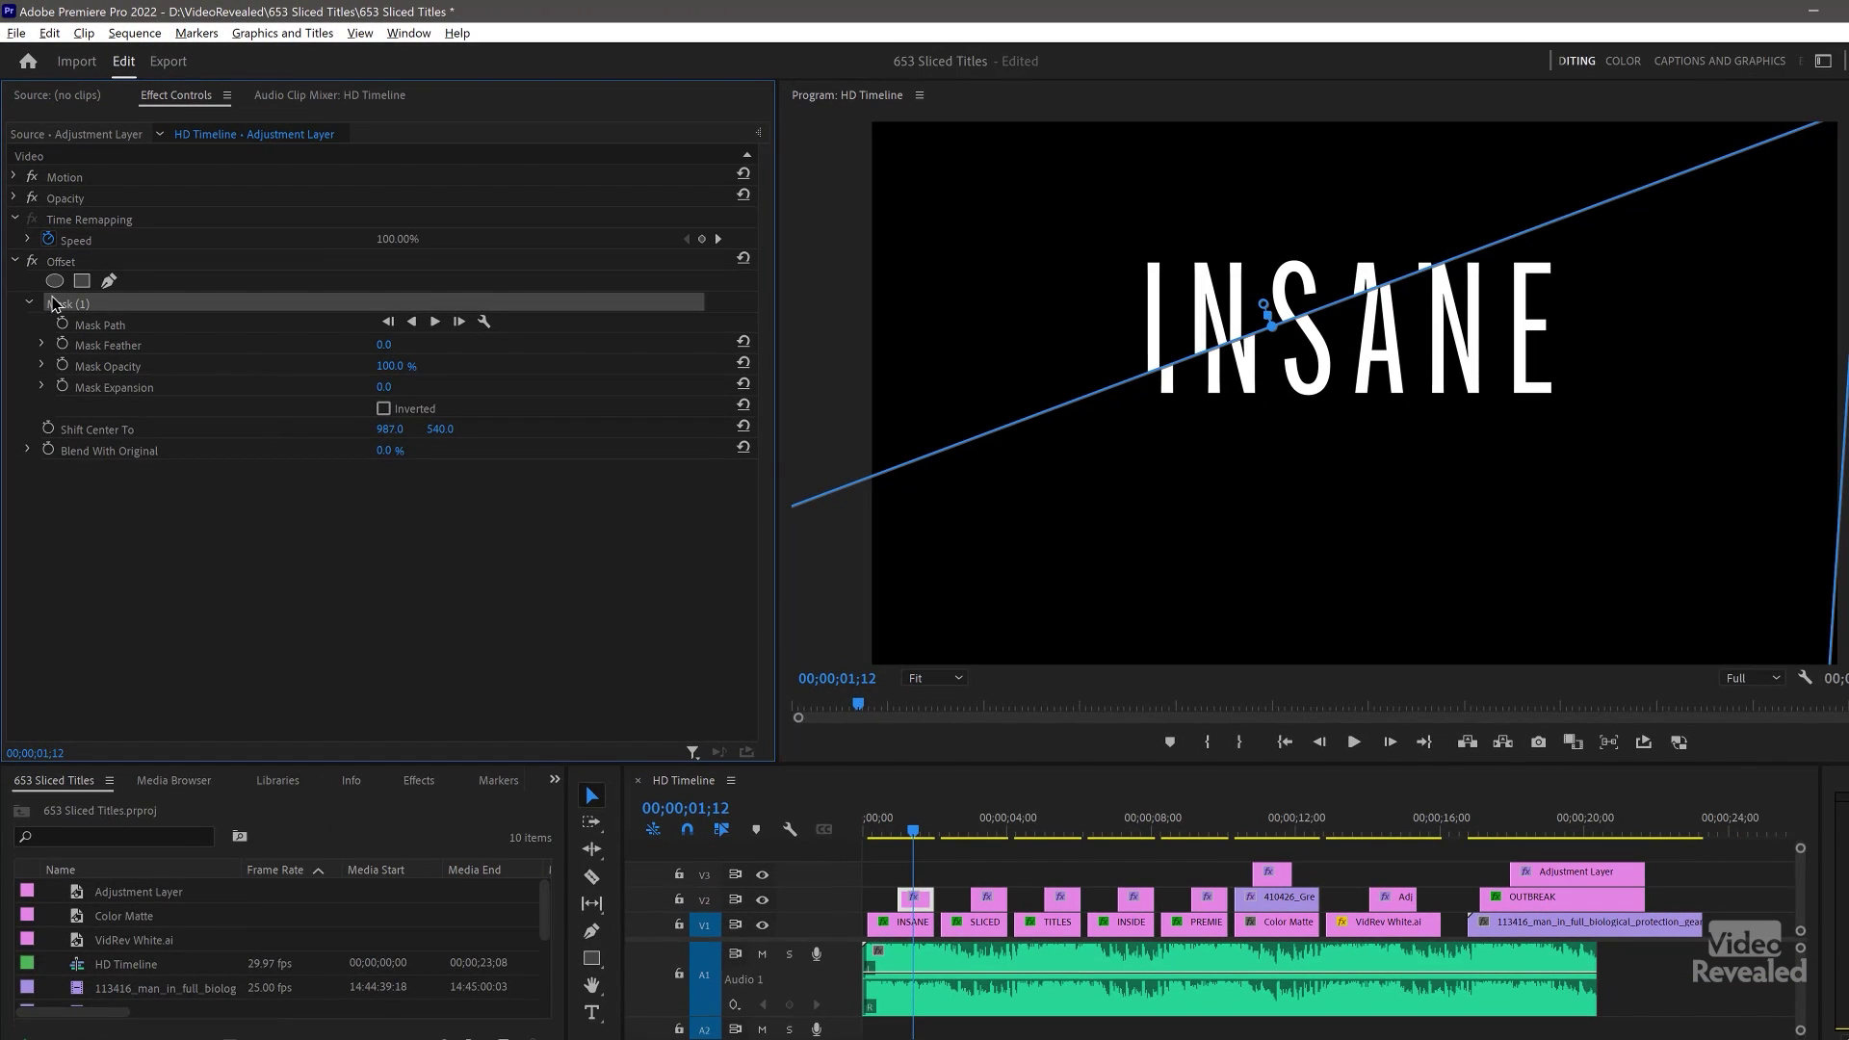
pyautogui.press('Delete')
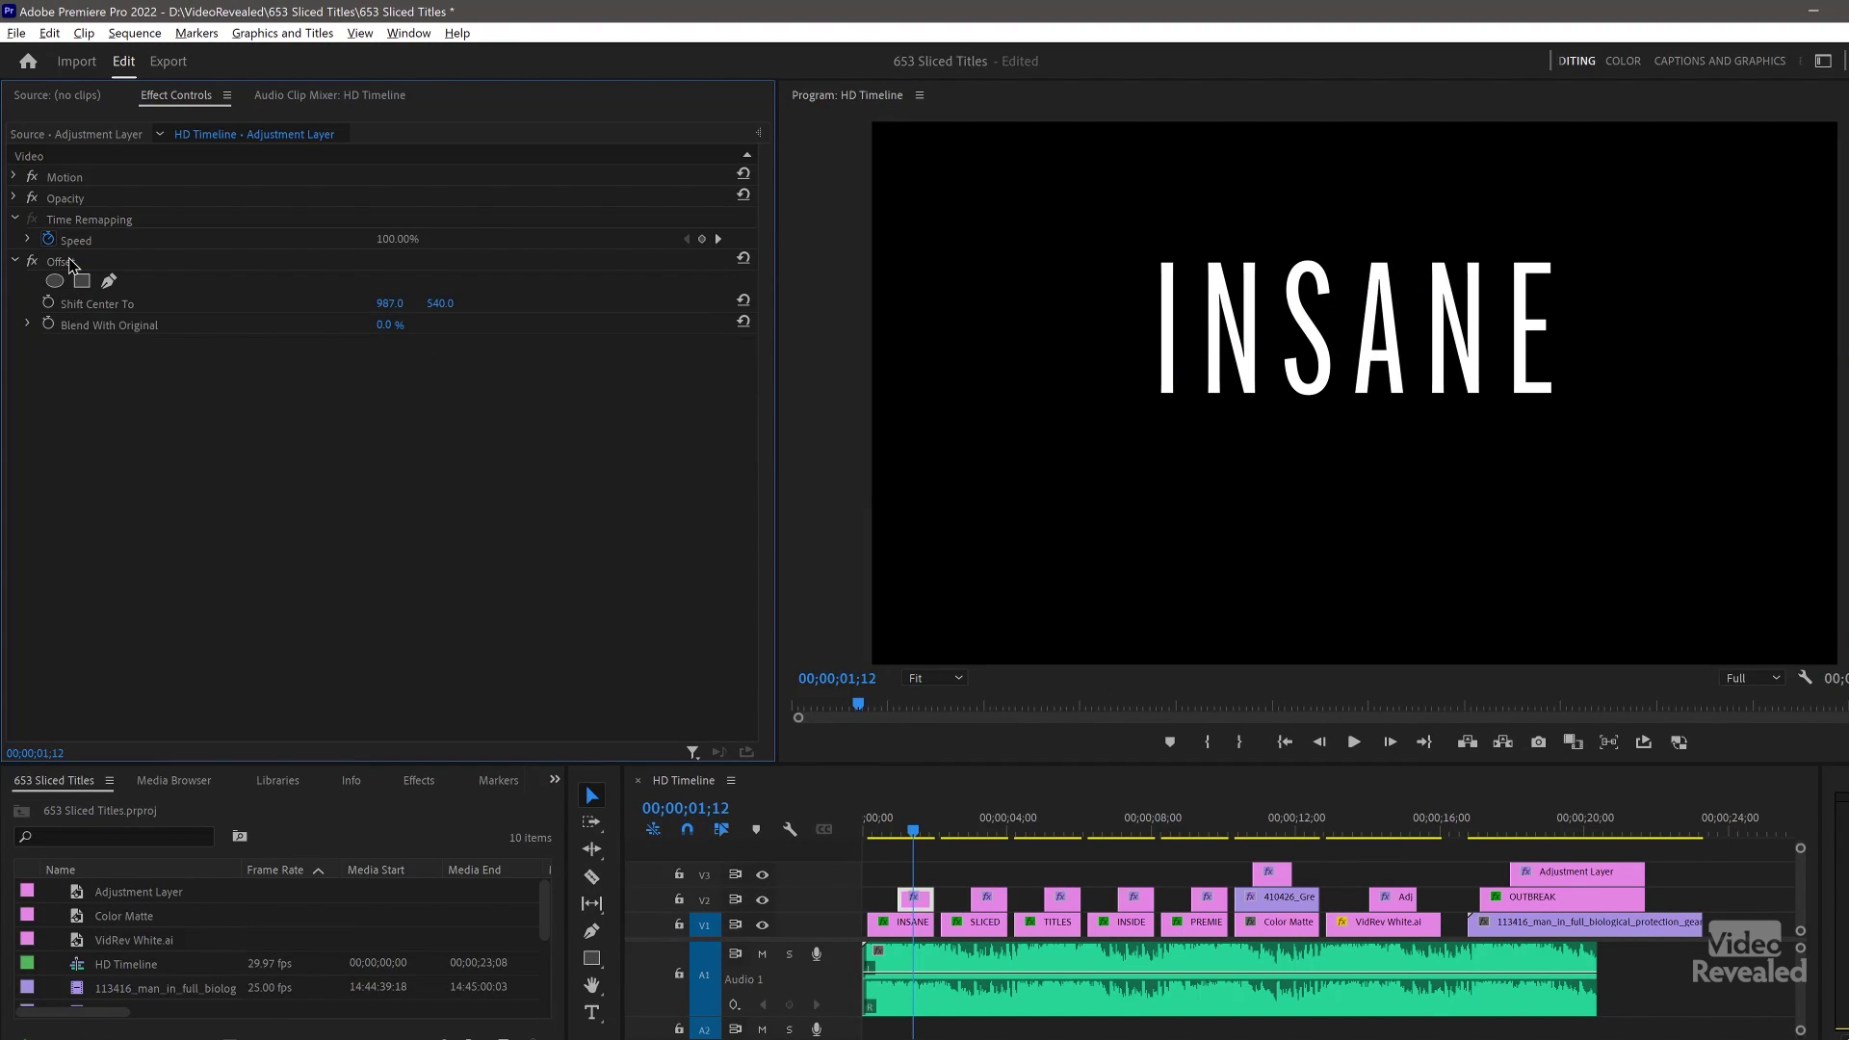
pyautogui.click(70, 265)
pyautogui.press('Delete')
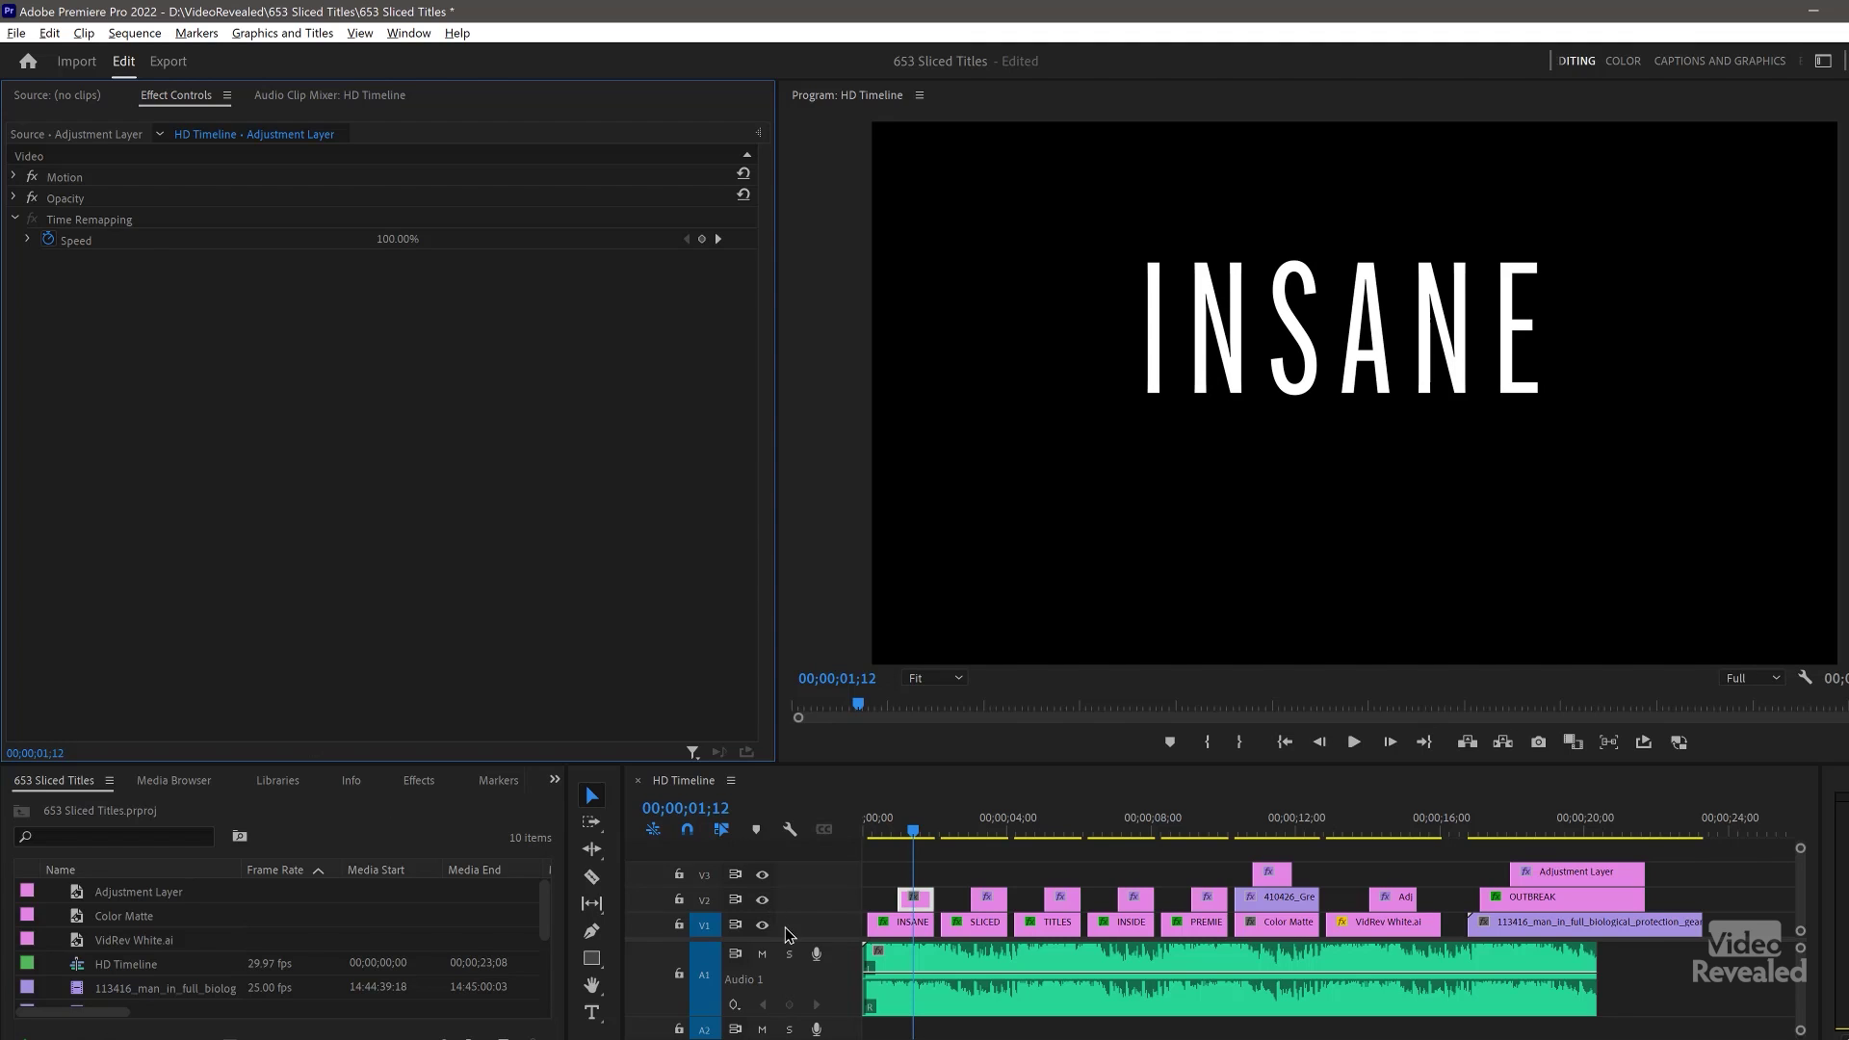
# Step: Apply the Offset effect to the adjustment layer above the INSANE title and set its horizontal Shift Center To to 875
pyautogui.click(909, 920)
pyautogui.click(913, 901)
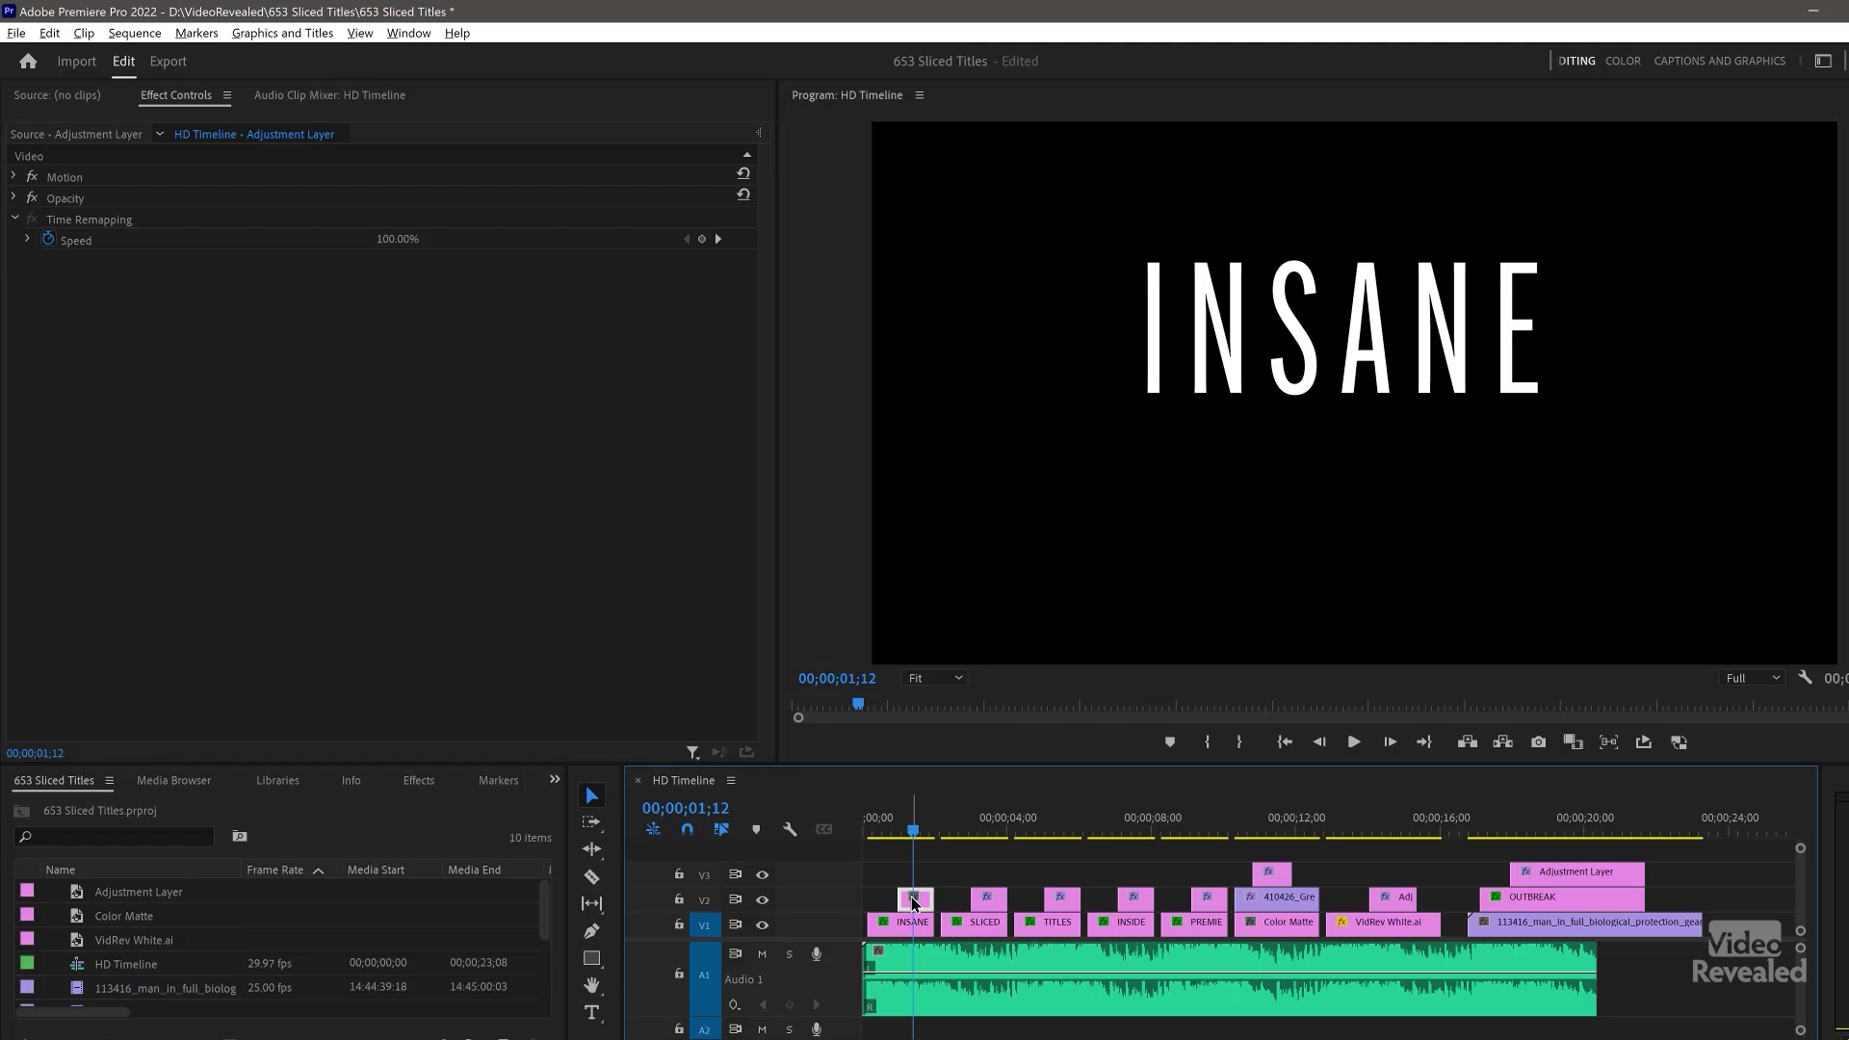
pyautogui.click(416, 782)
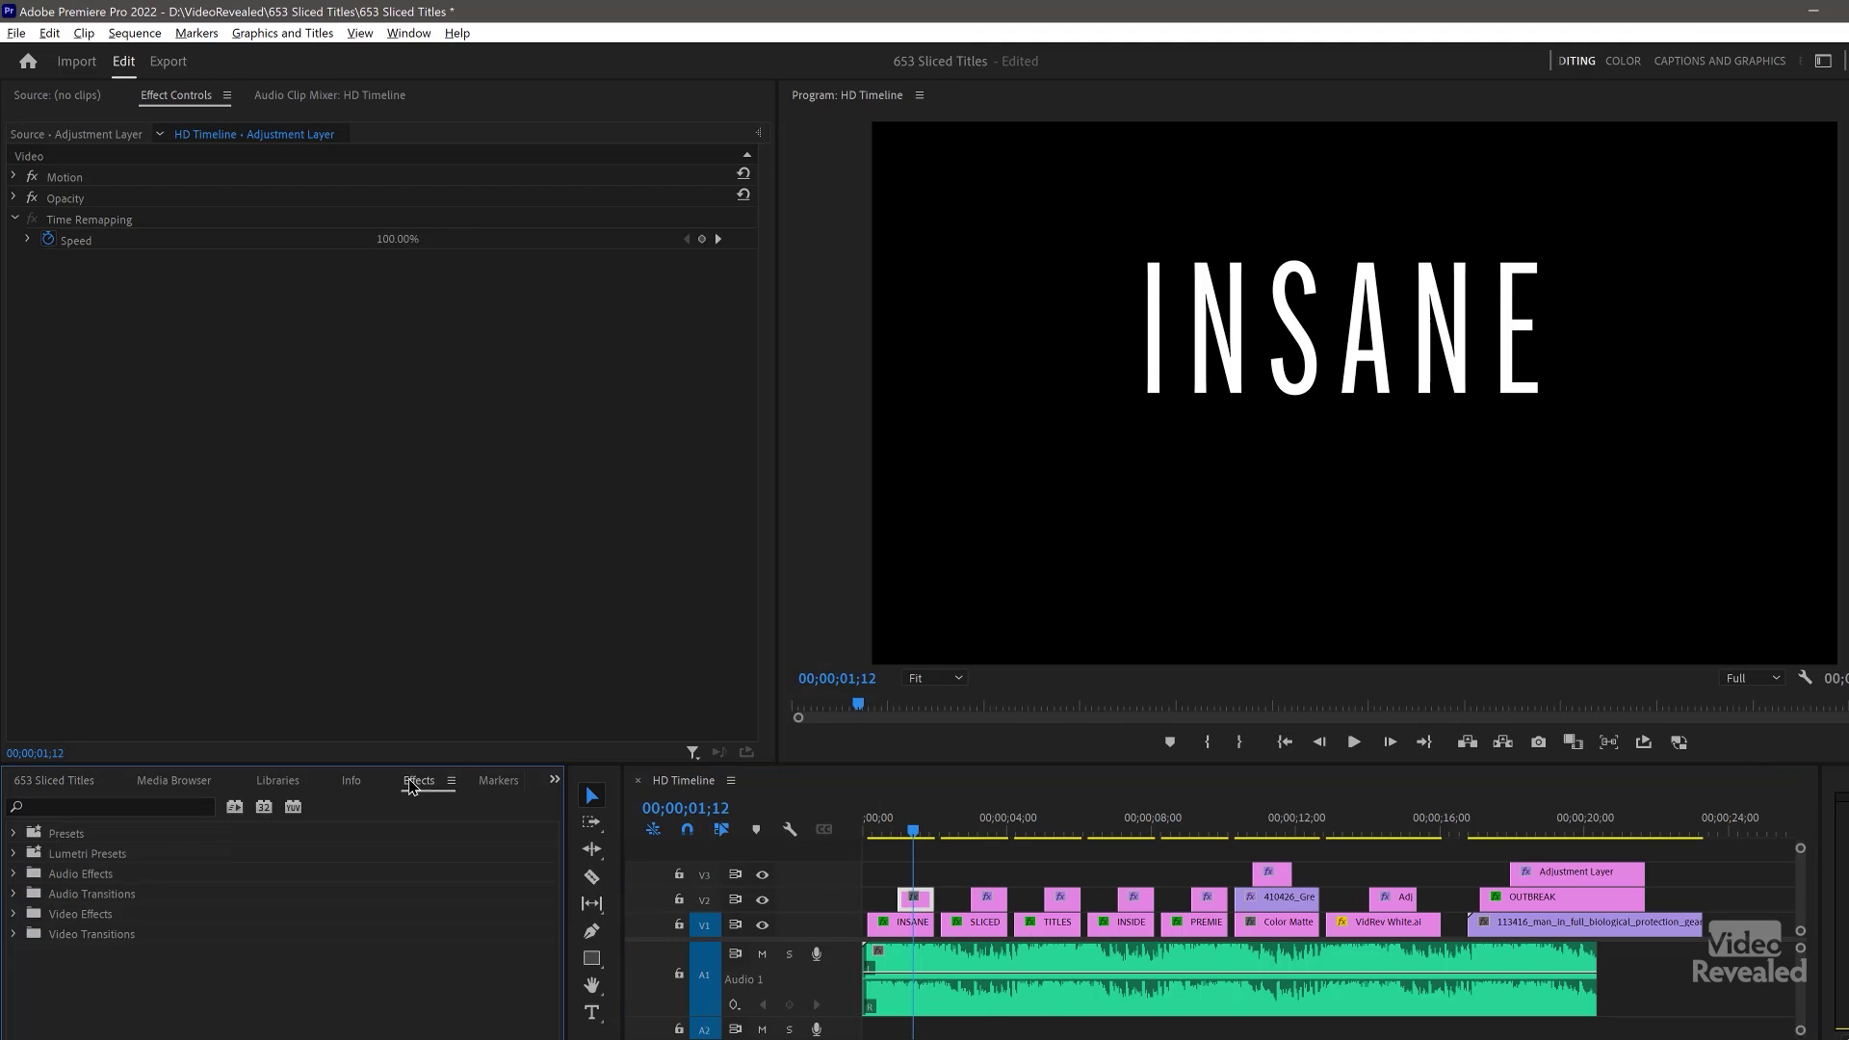
pyautogui.click(185, 805)
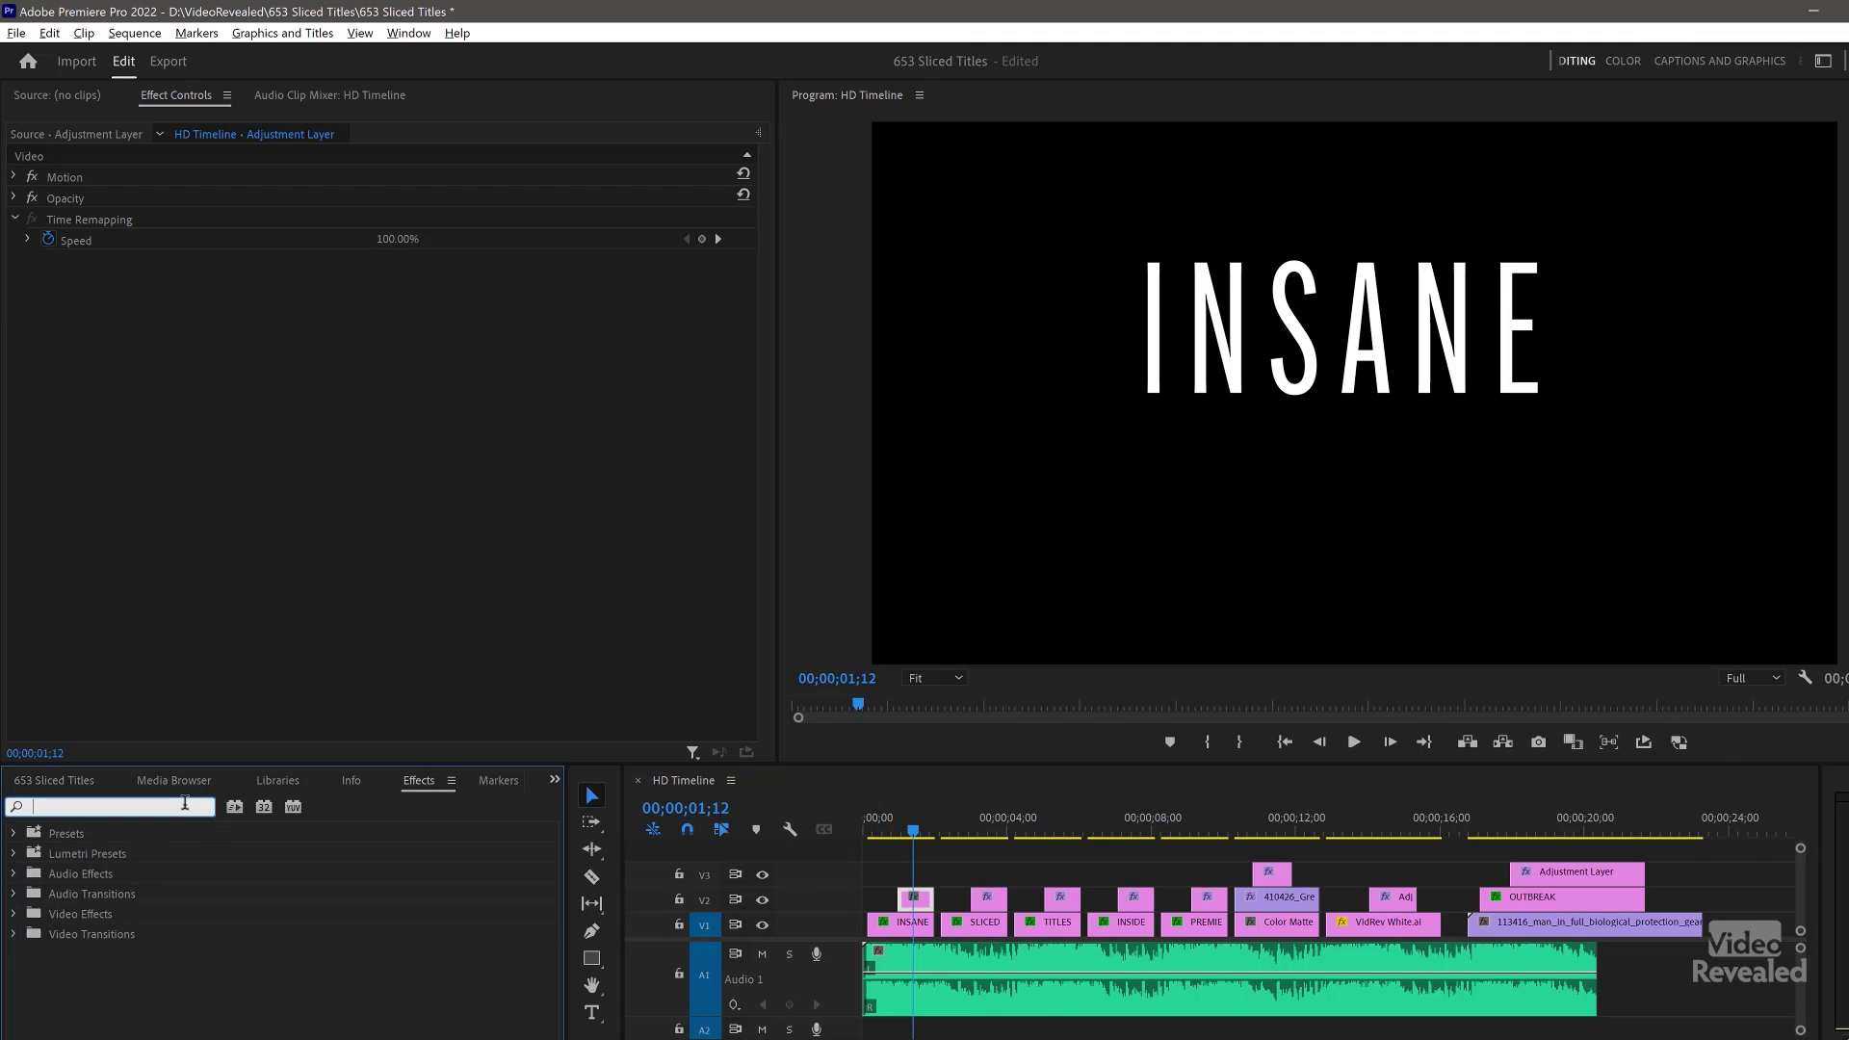
pyautogui.write('of')
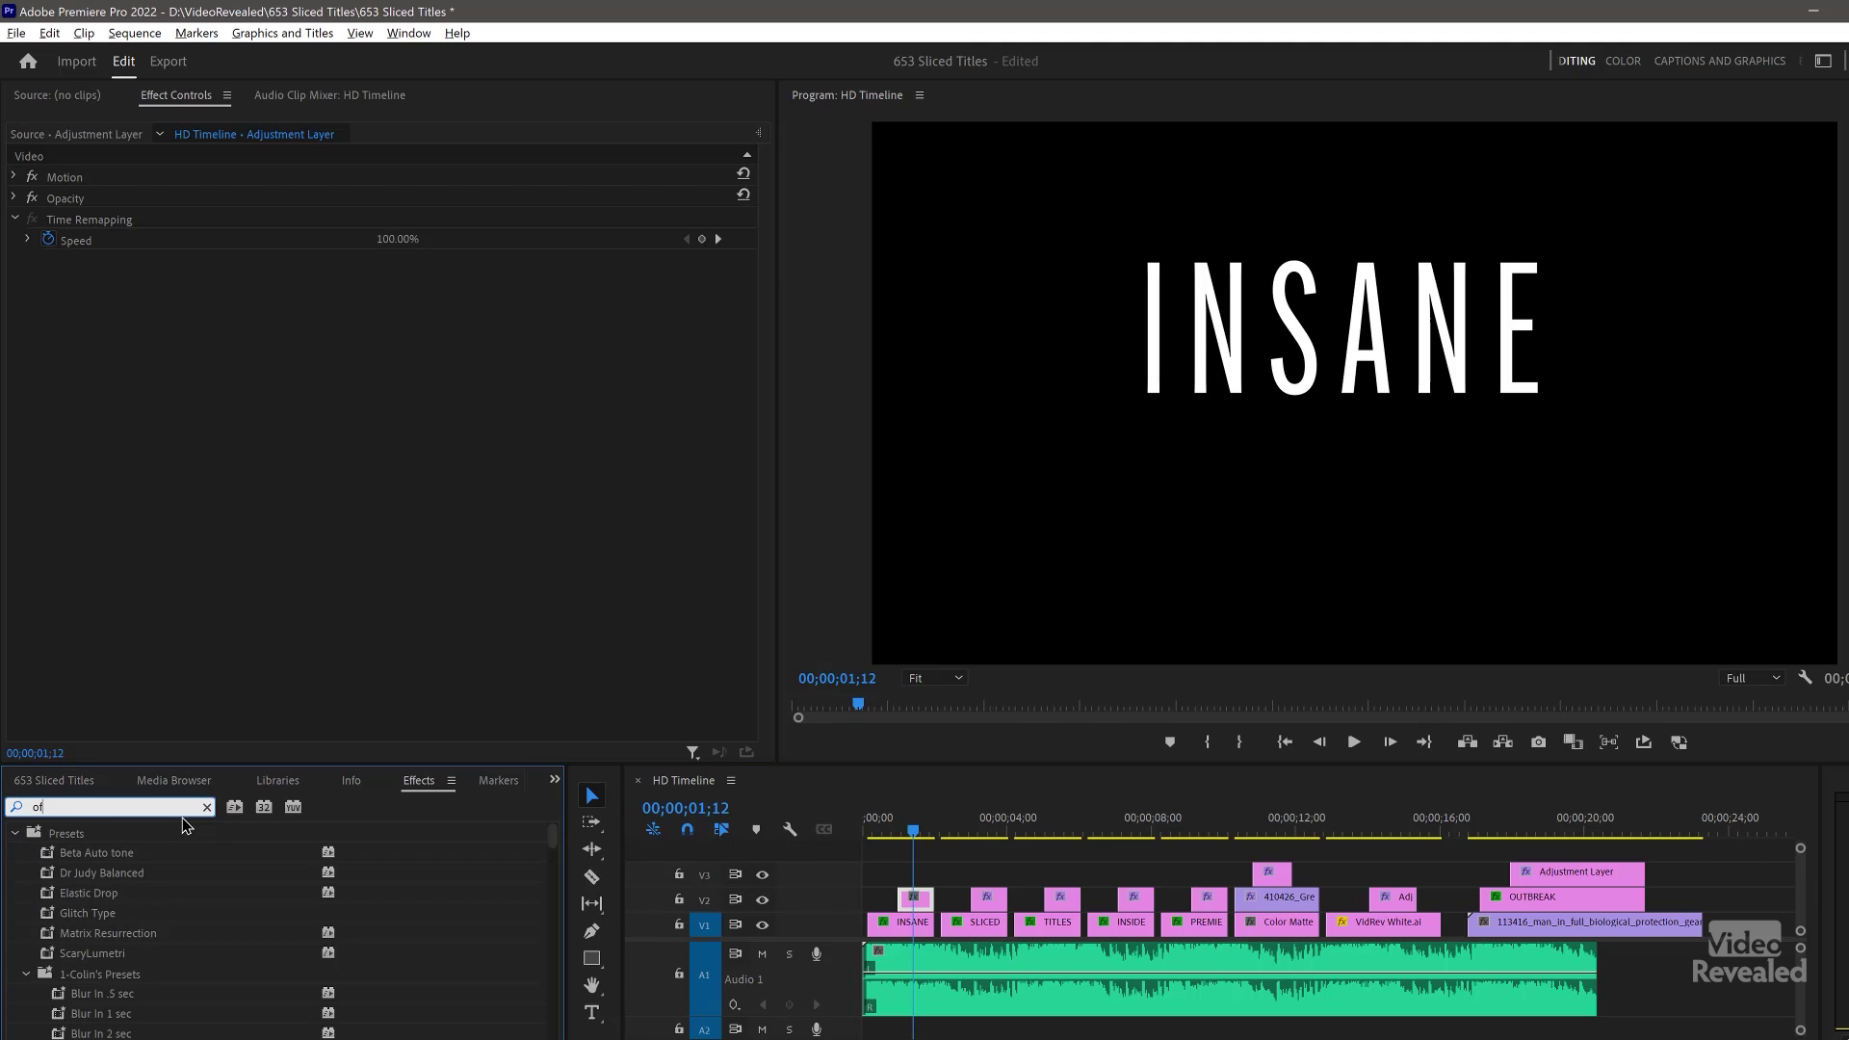
pyautogui.write('fset')
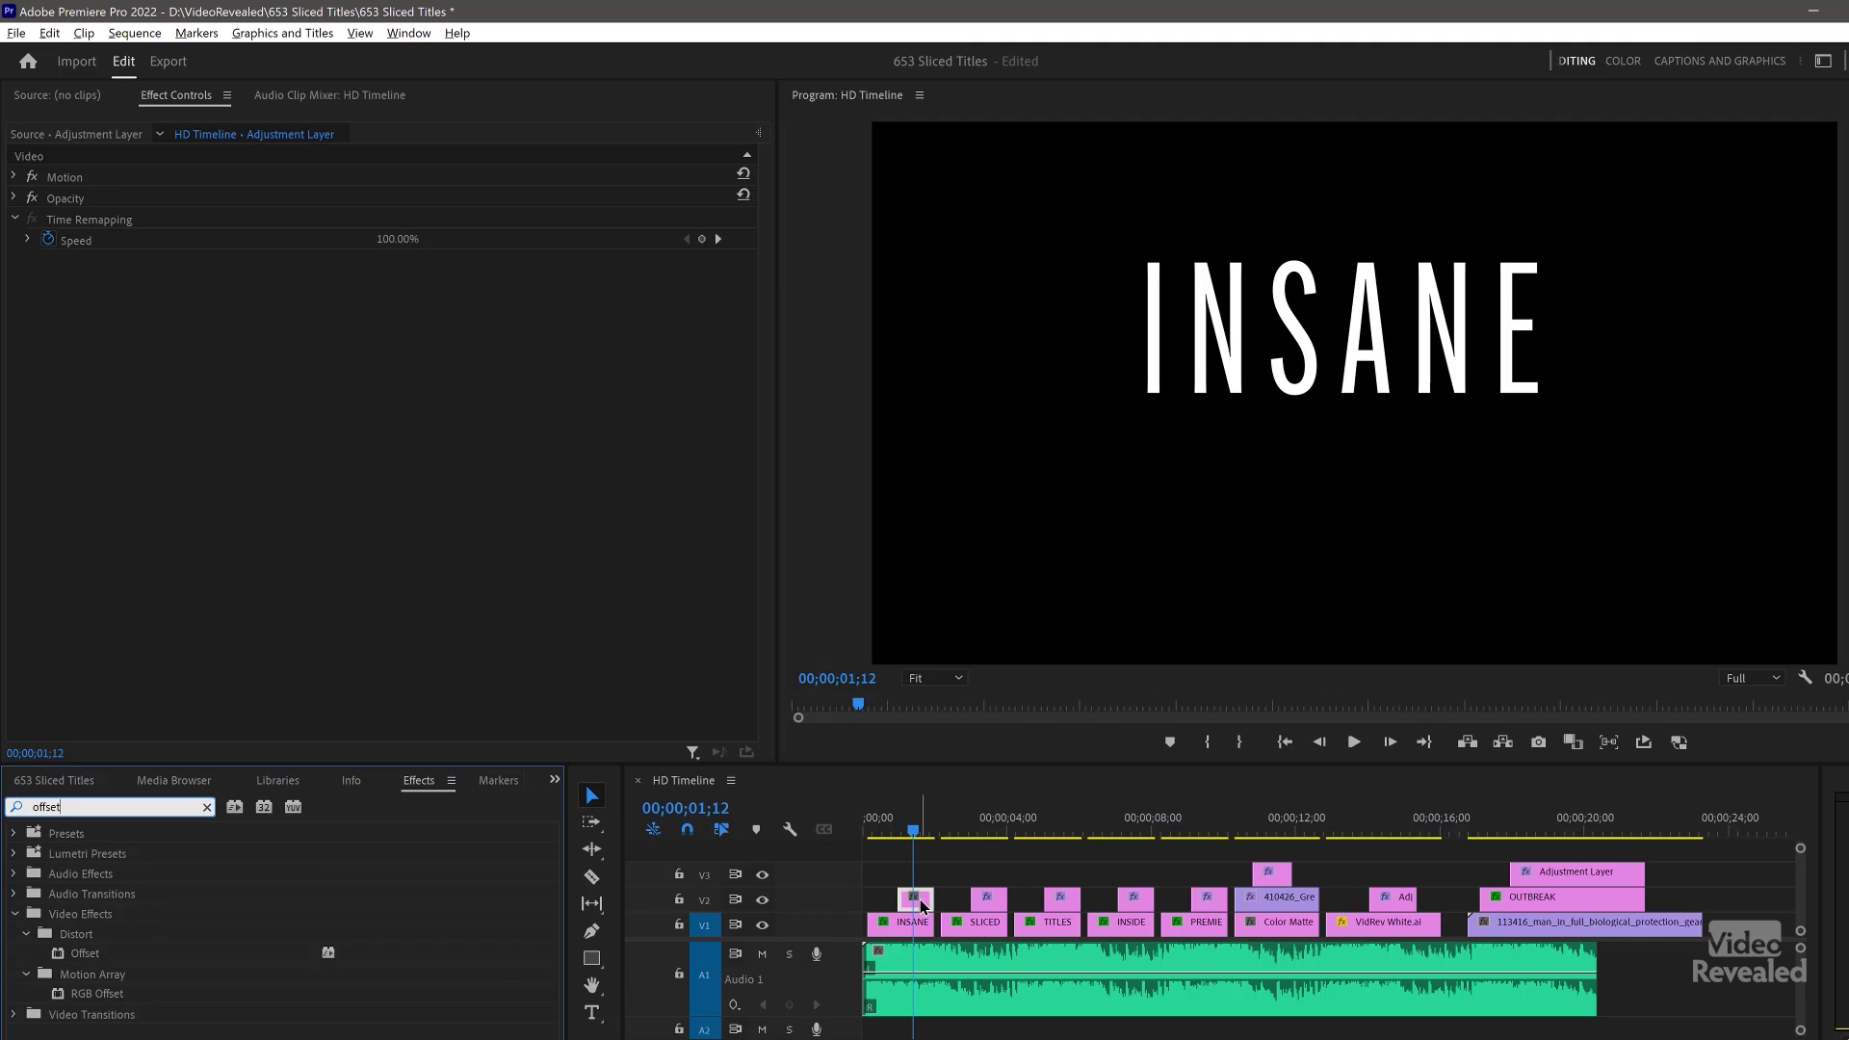
pyautogui.doubleClick(78, 953)
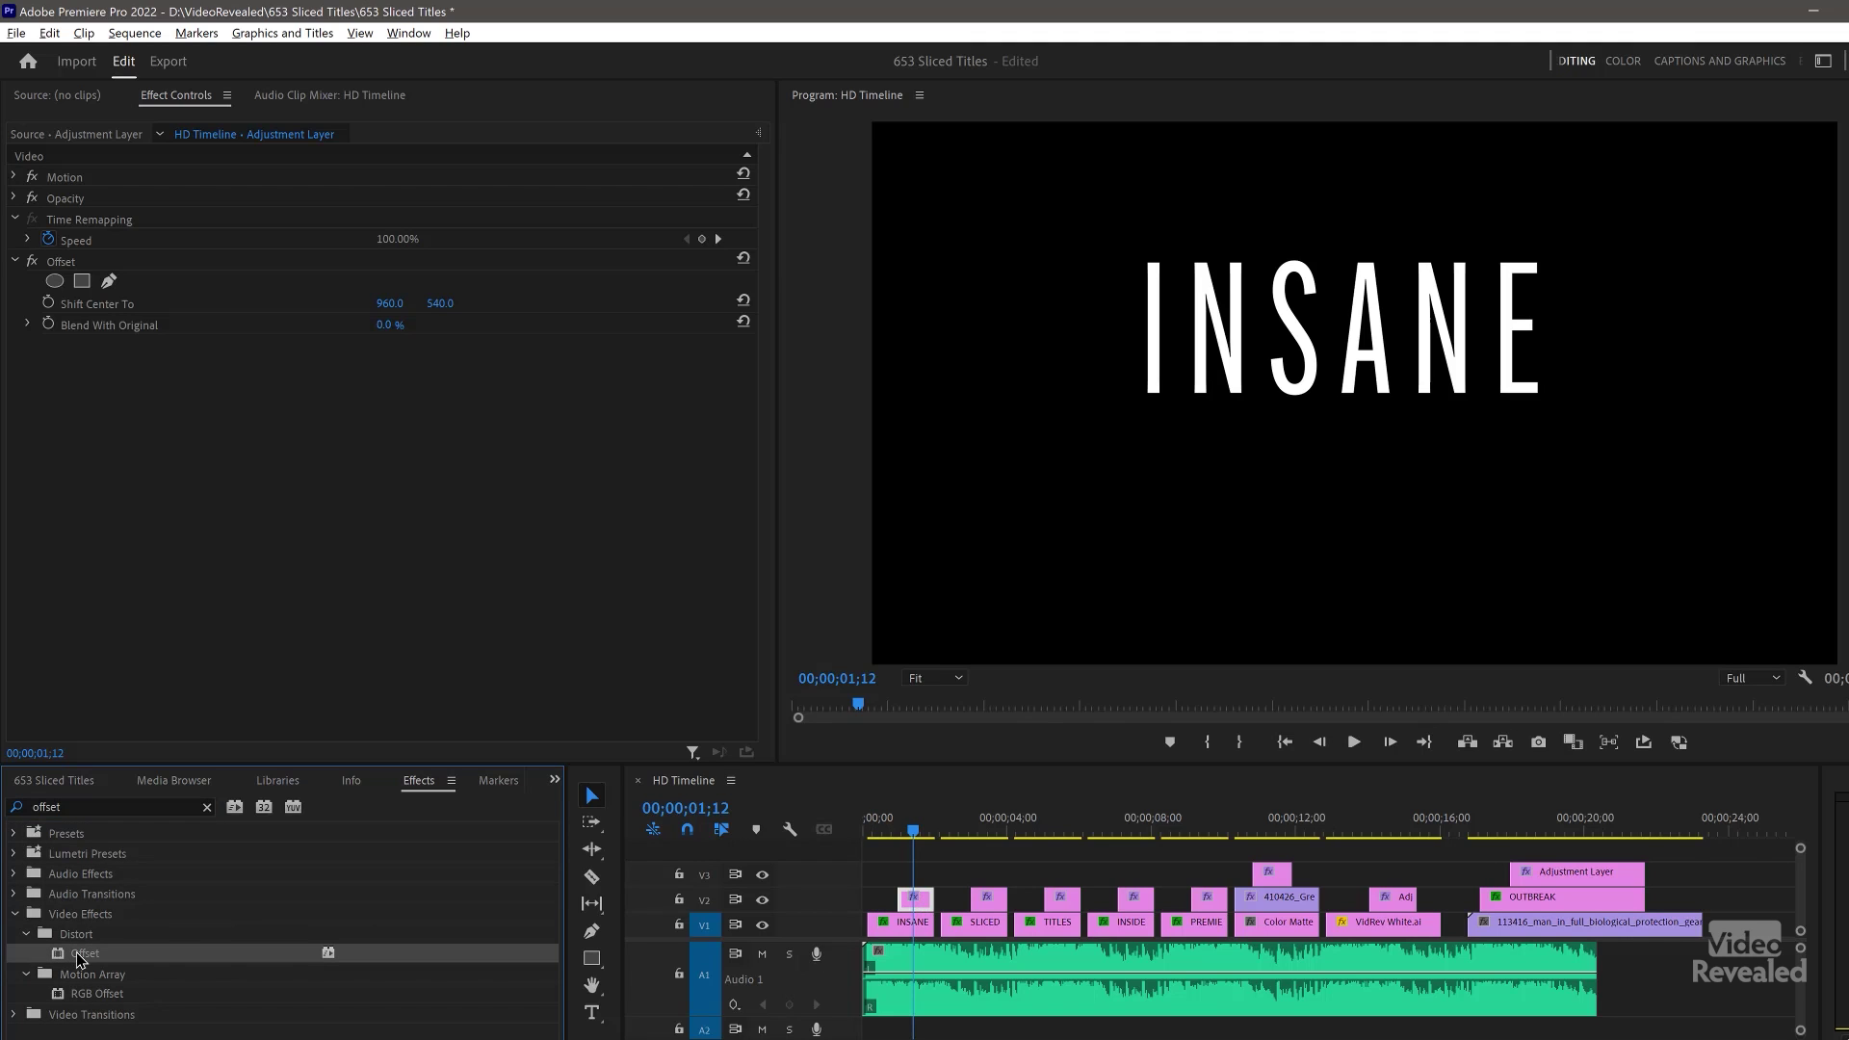
pyautogui.moveTo(390, 303); pyautogui.dragTo(308, 303)
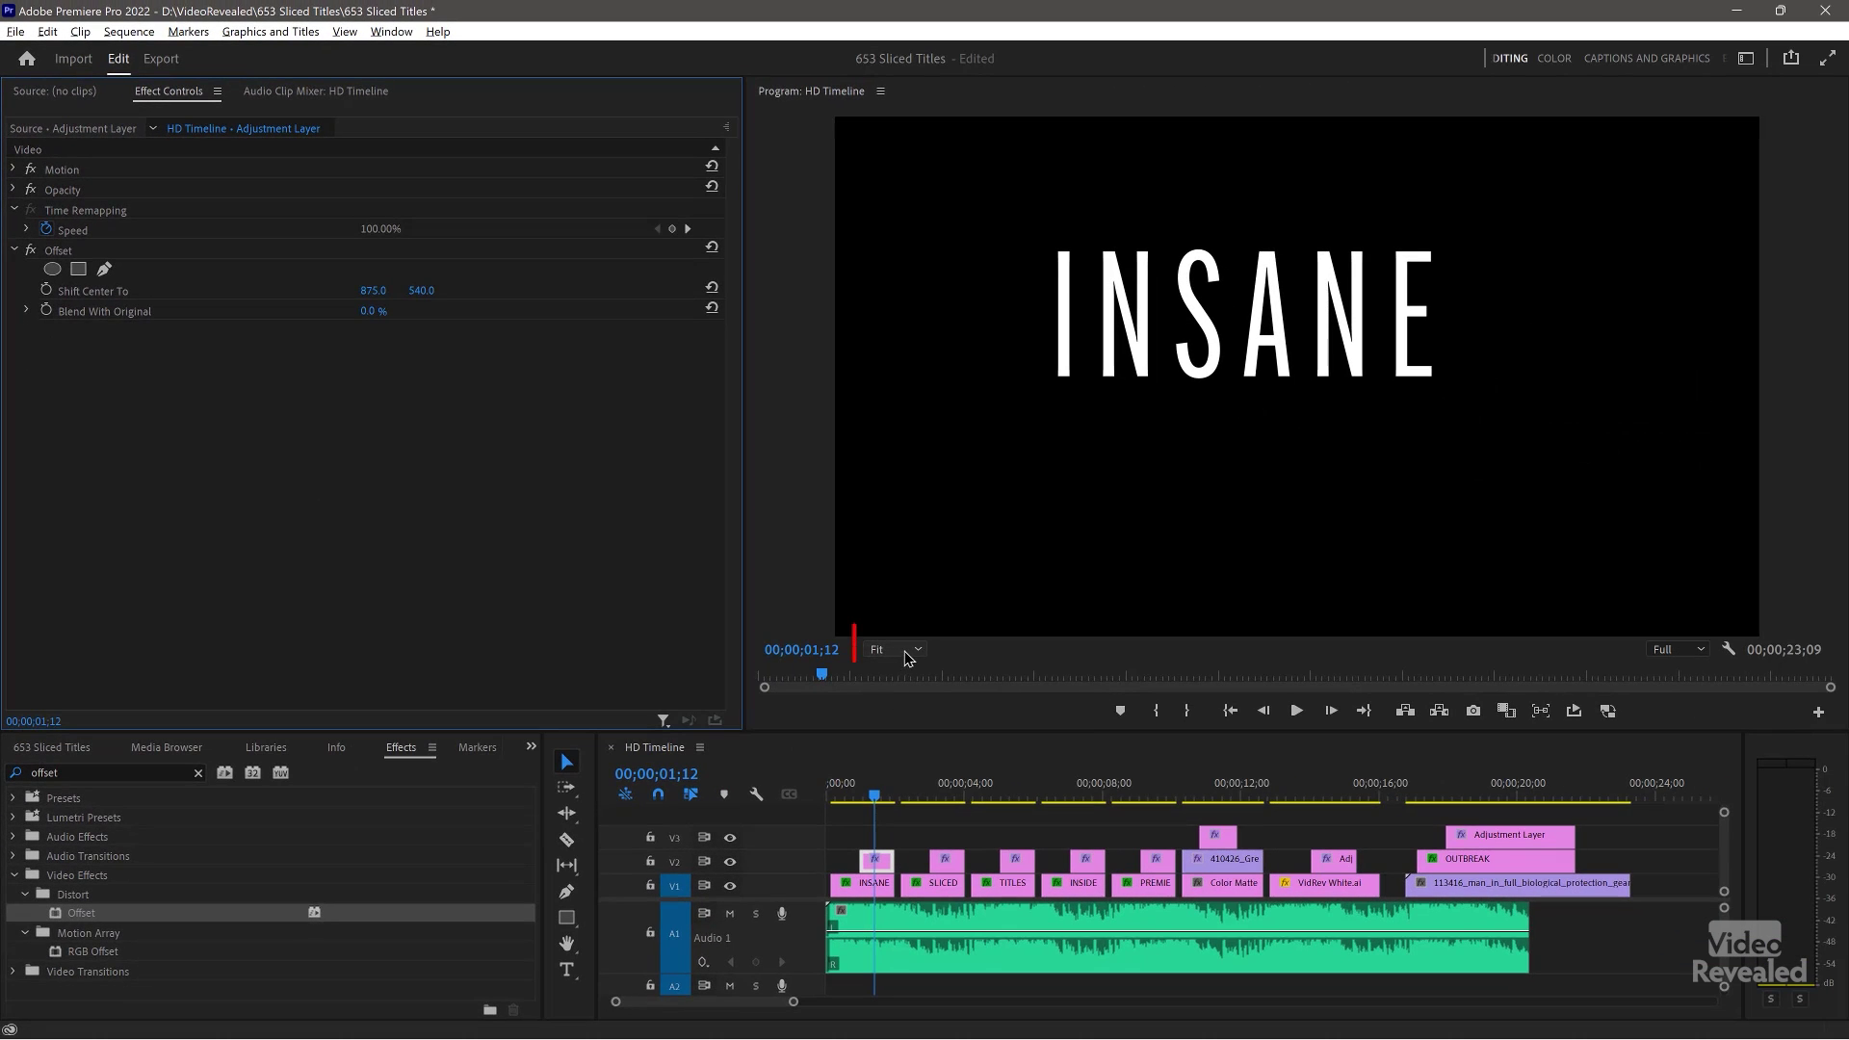
# Step: Set the Program monitor's zoom level to 150%, leaving empty space around the frame
pyautogui.click(908, 651)
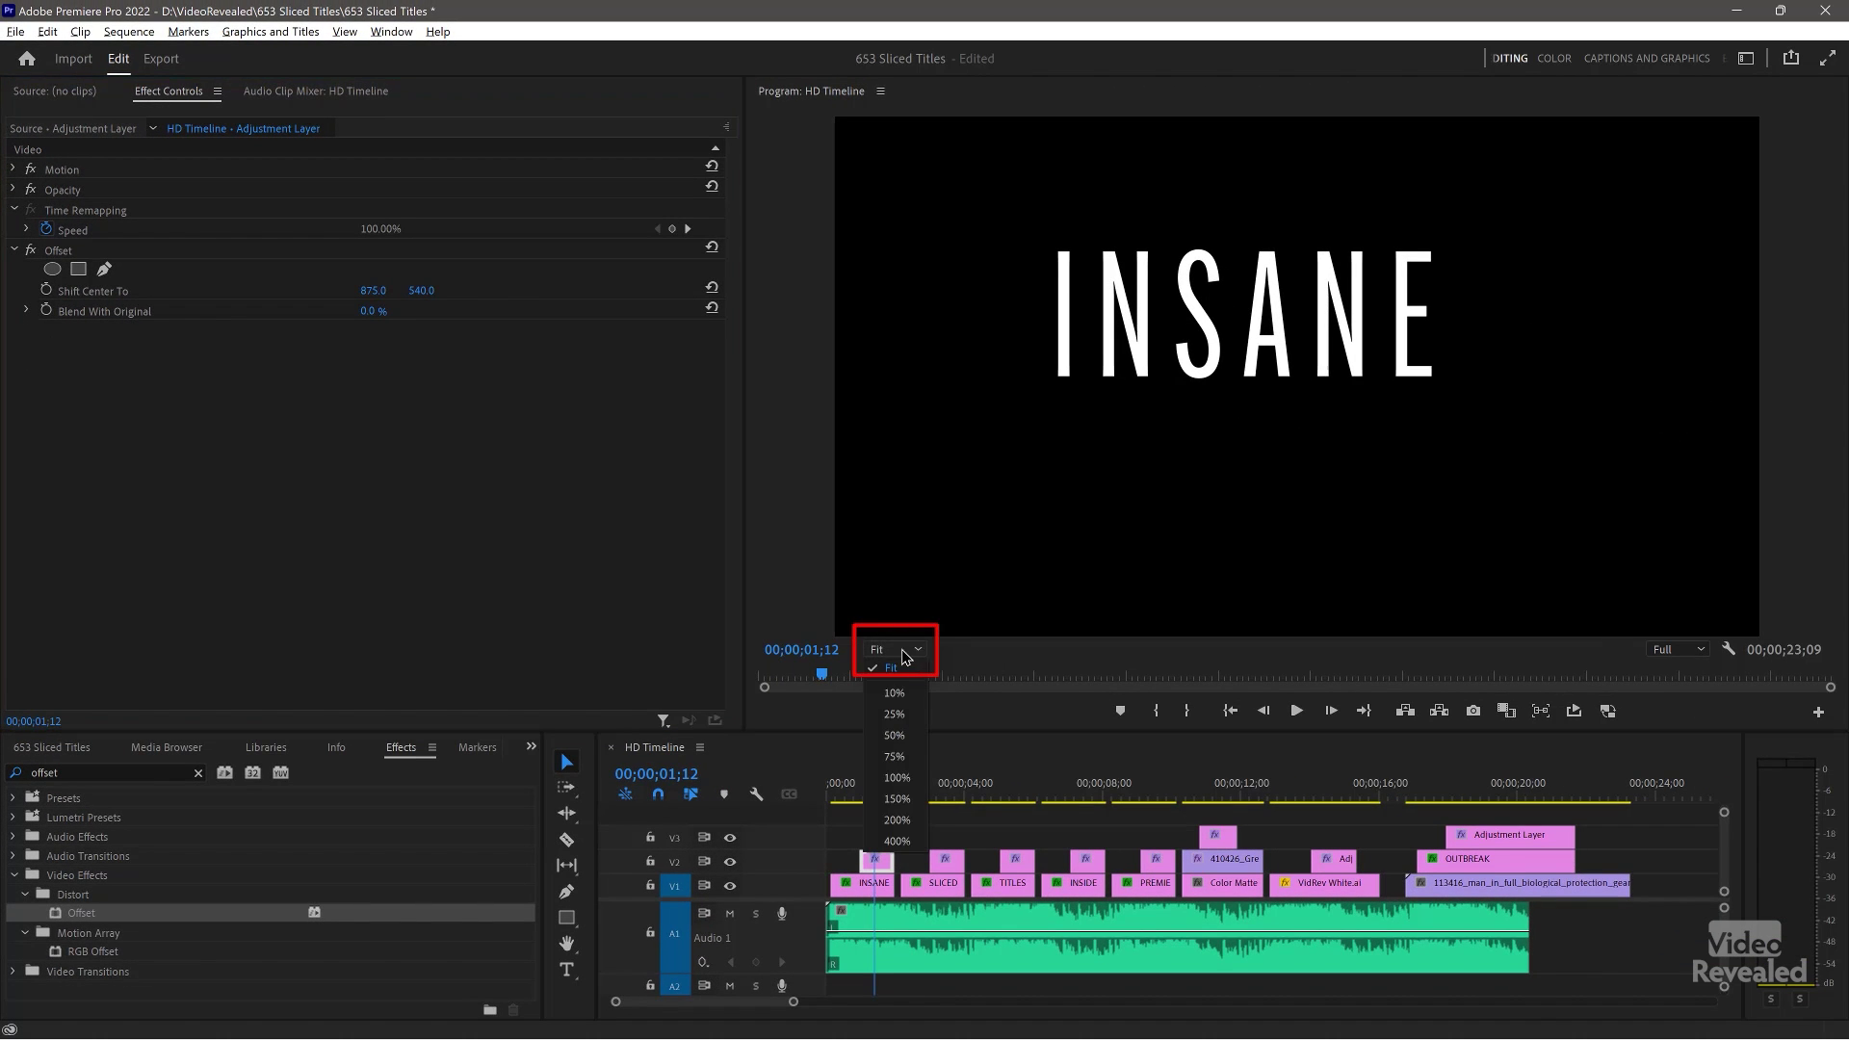
pyautogui.click(895, 736)
pyautogui.click(893, 649)
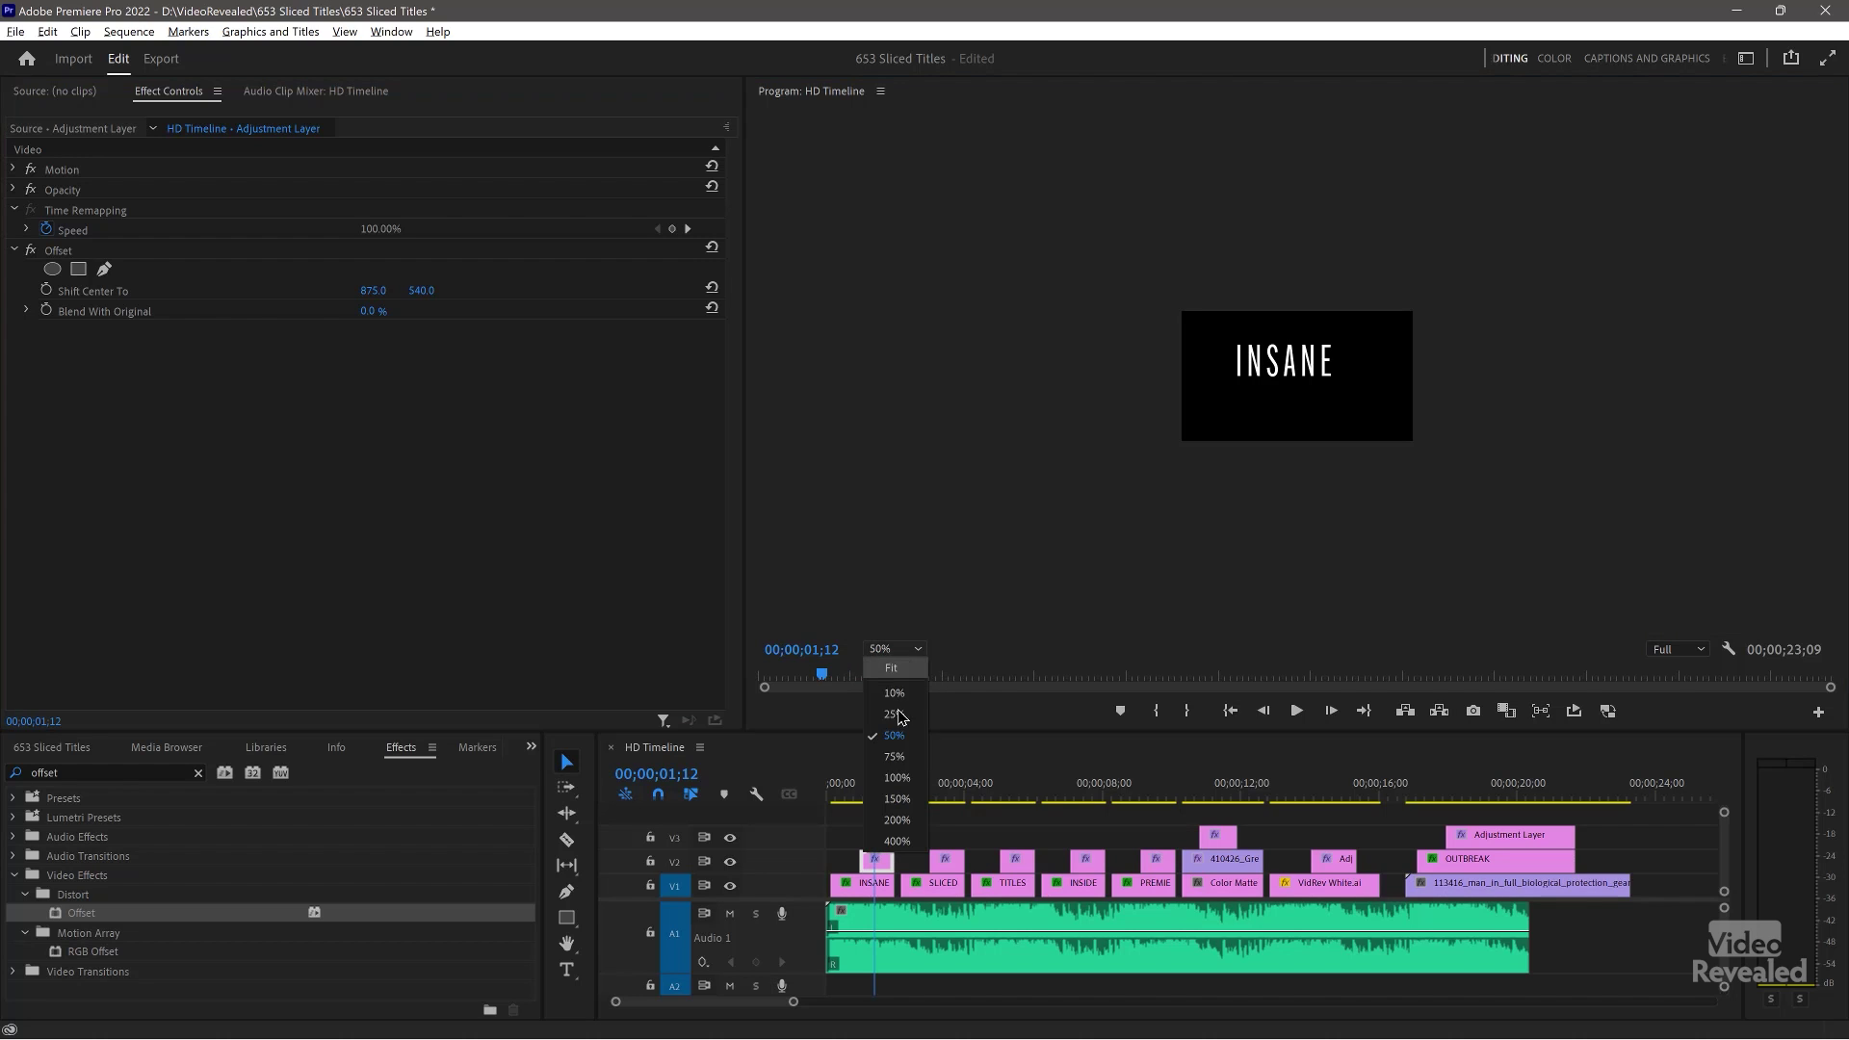
pyautogui.click(894, 753)
pyautogui.click(894, 649)
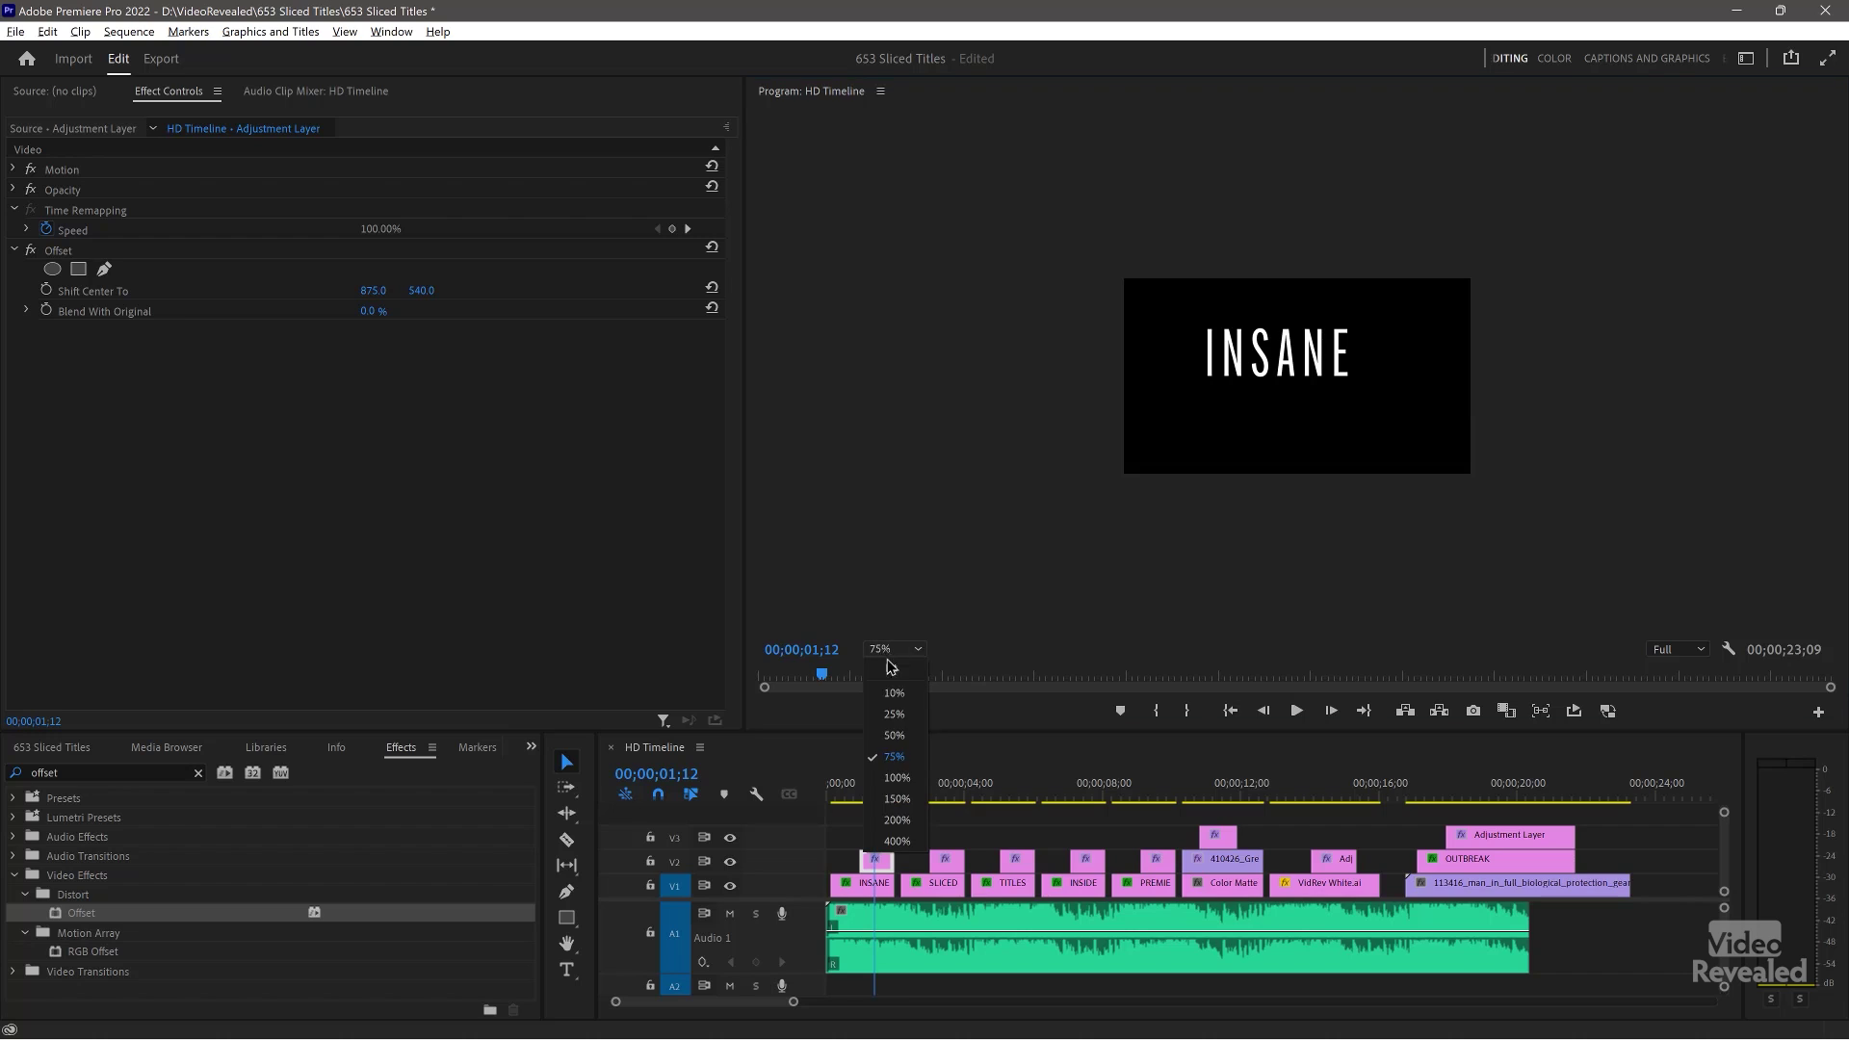
pyautogui.click(894, 776)
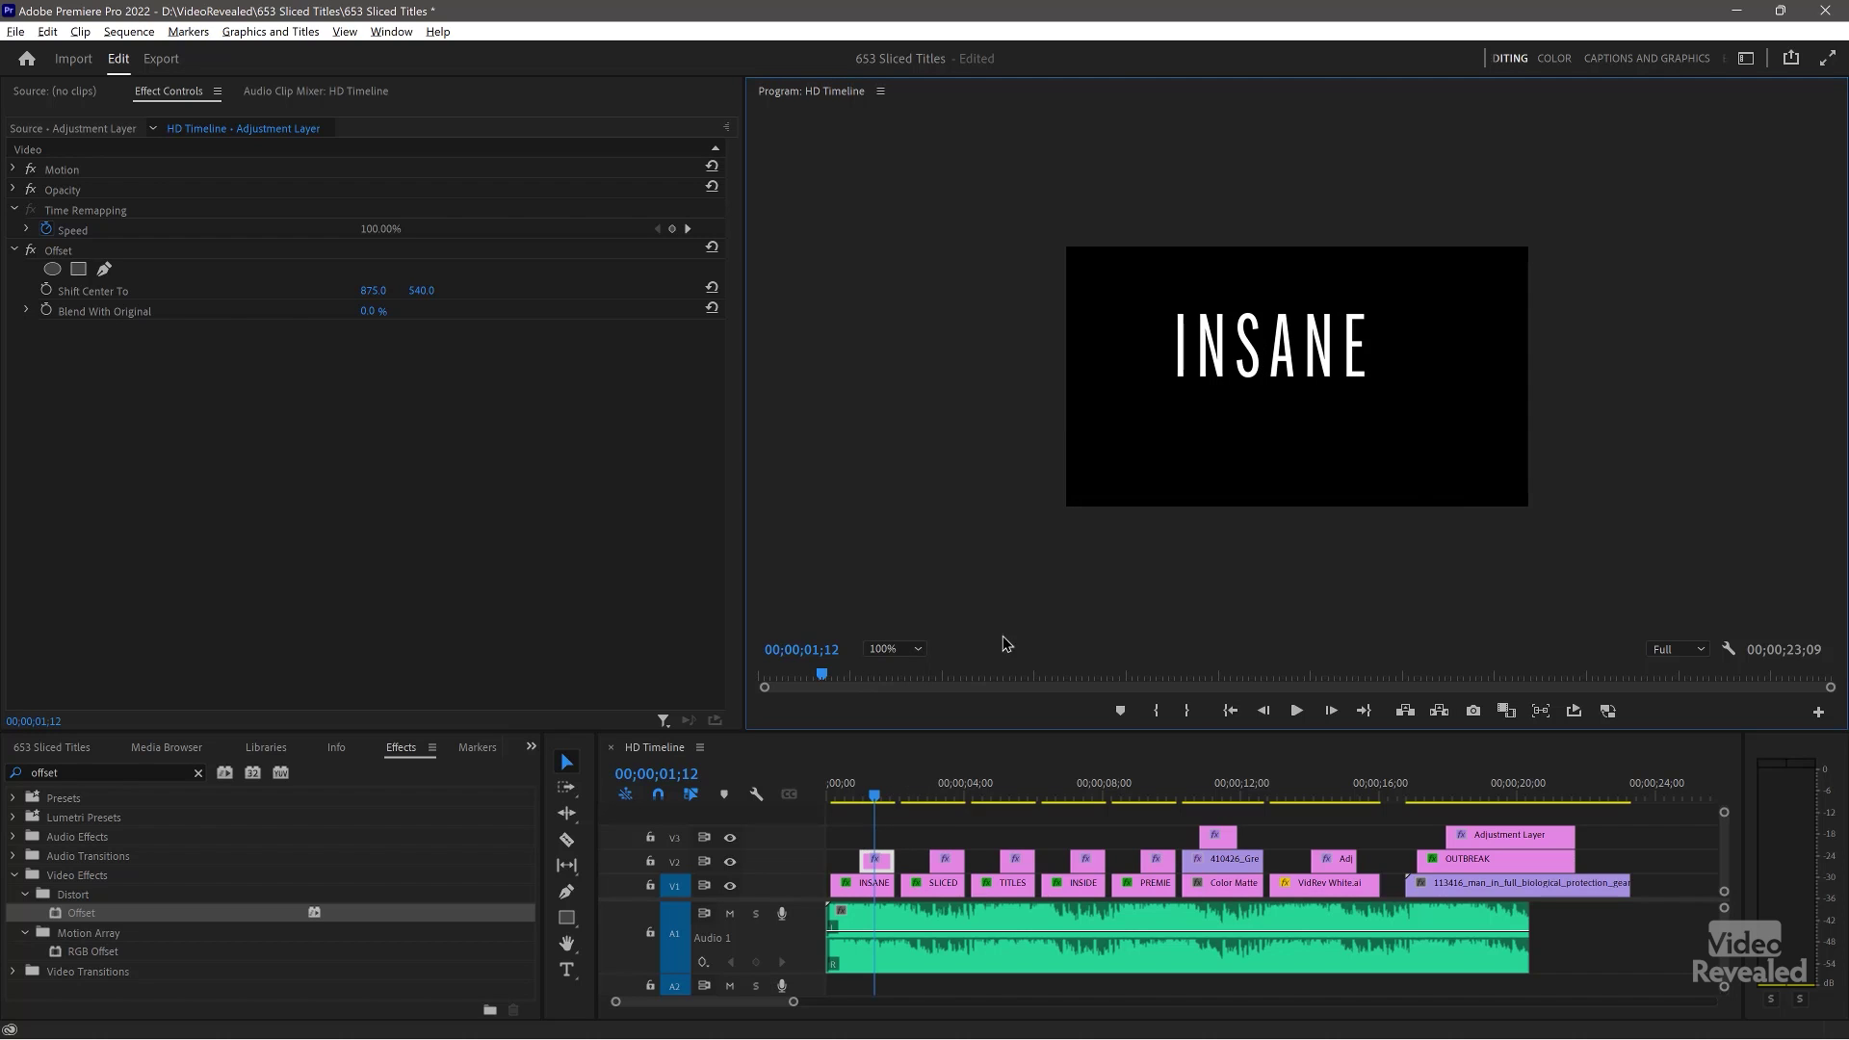
pyautogui.click(910, 650)
pyautogui.click(894, 798)
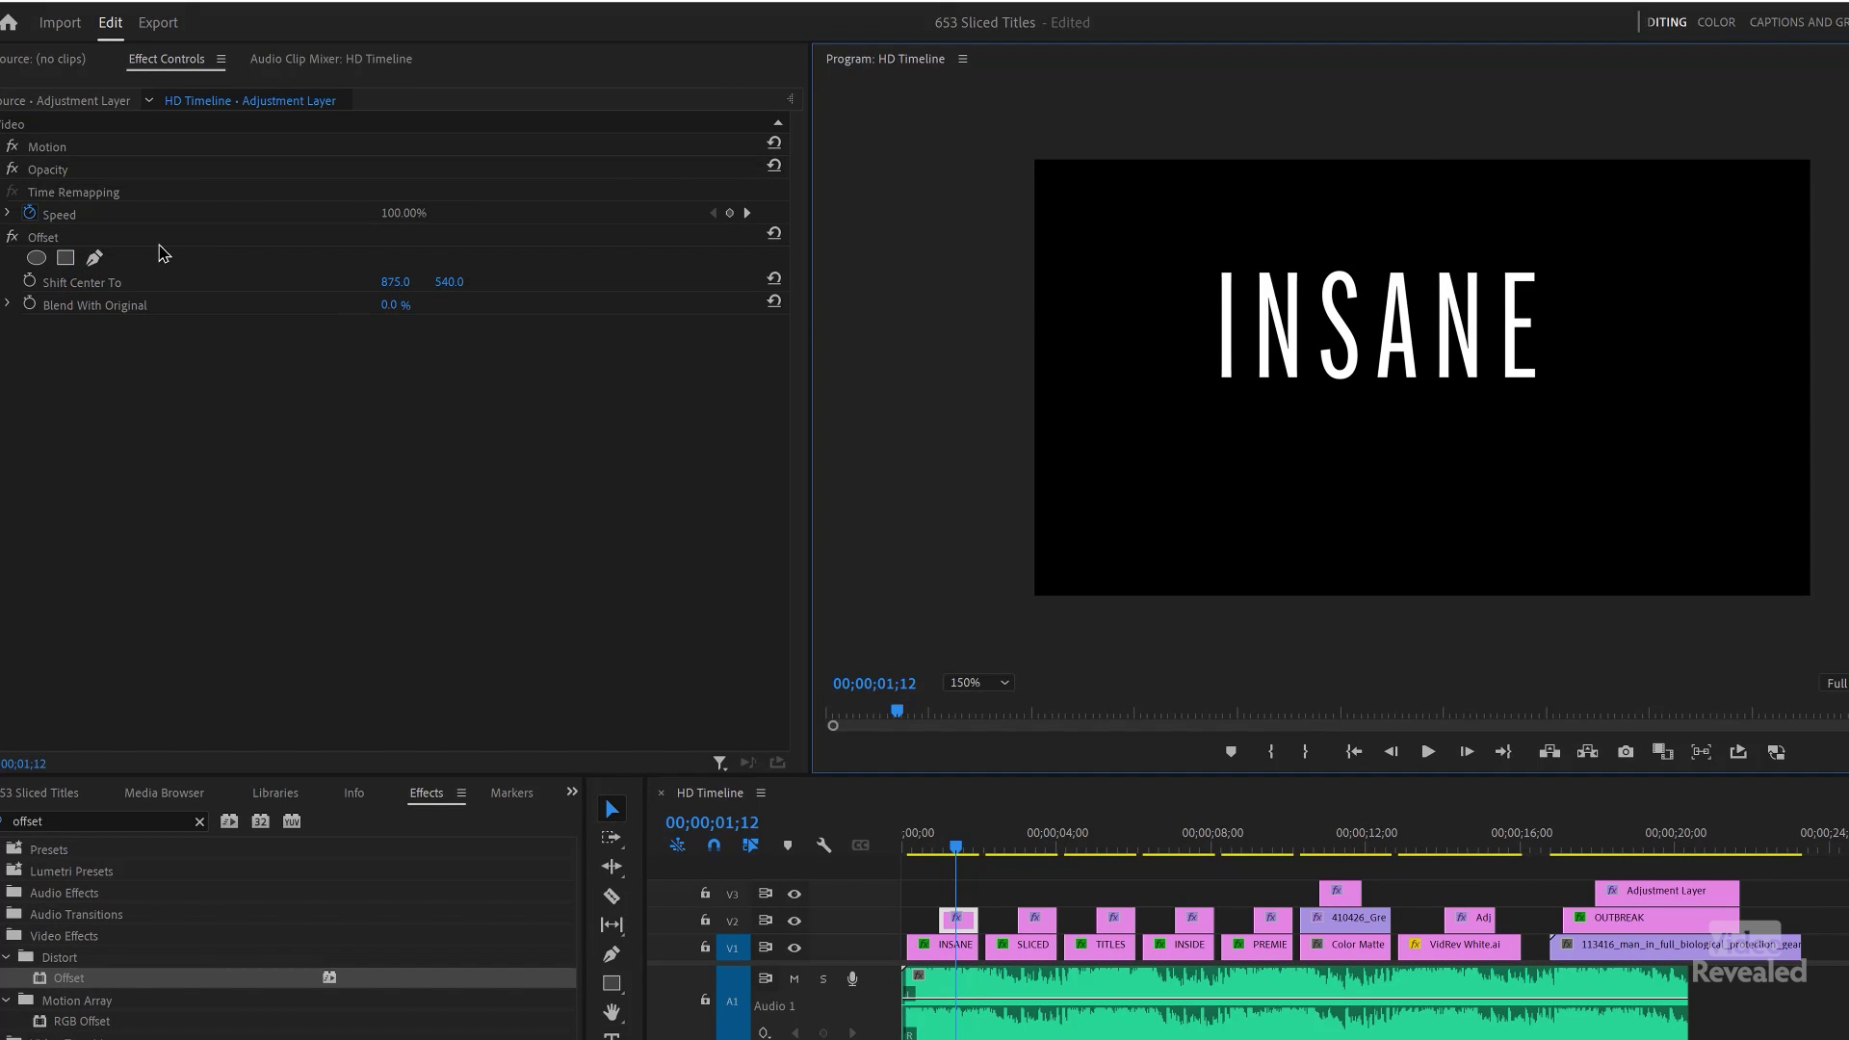
# Step: Draw a closed triangular pen mask on the Offset effect, cutting diagonally through INSANE, with its points outside the frame
pyautogui.click(95, 257)
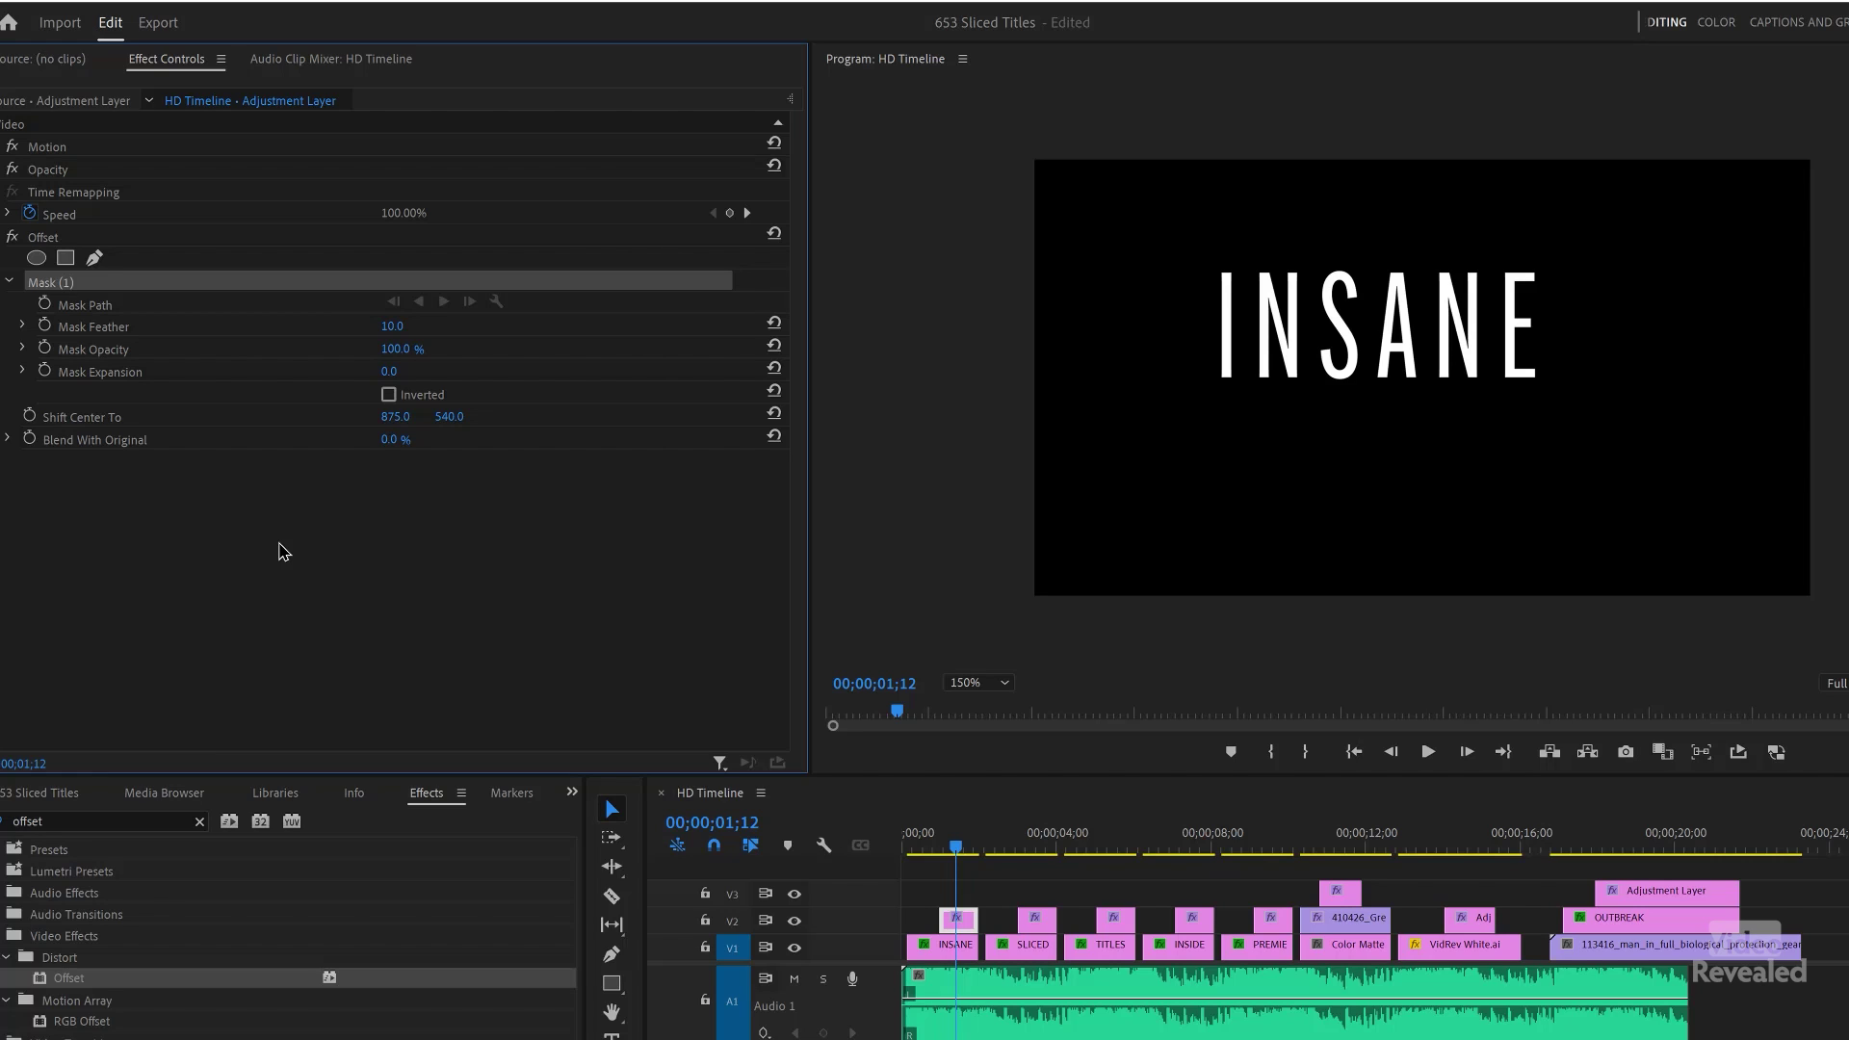
pyautogui.click(983, 595)
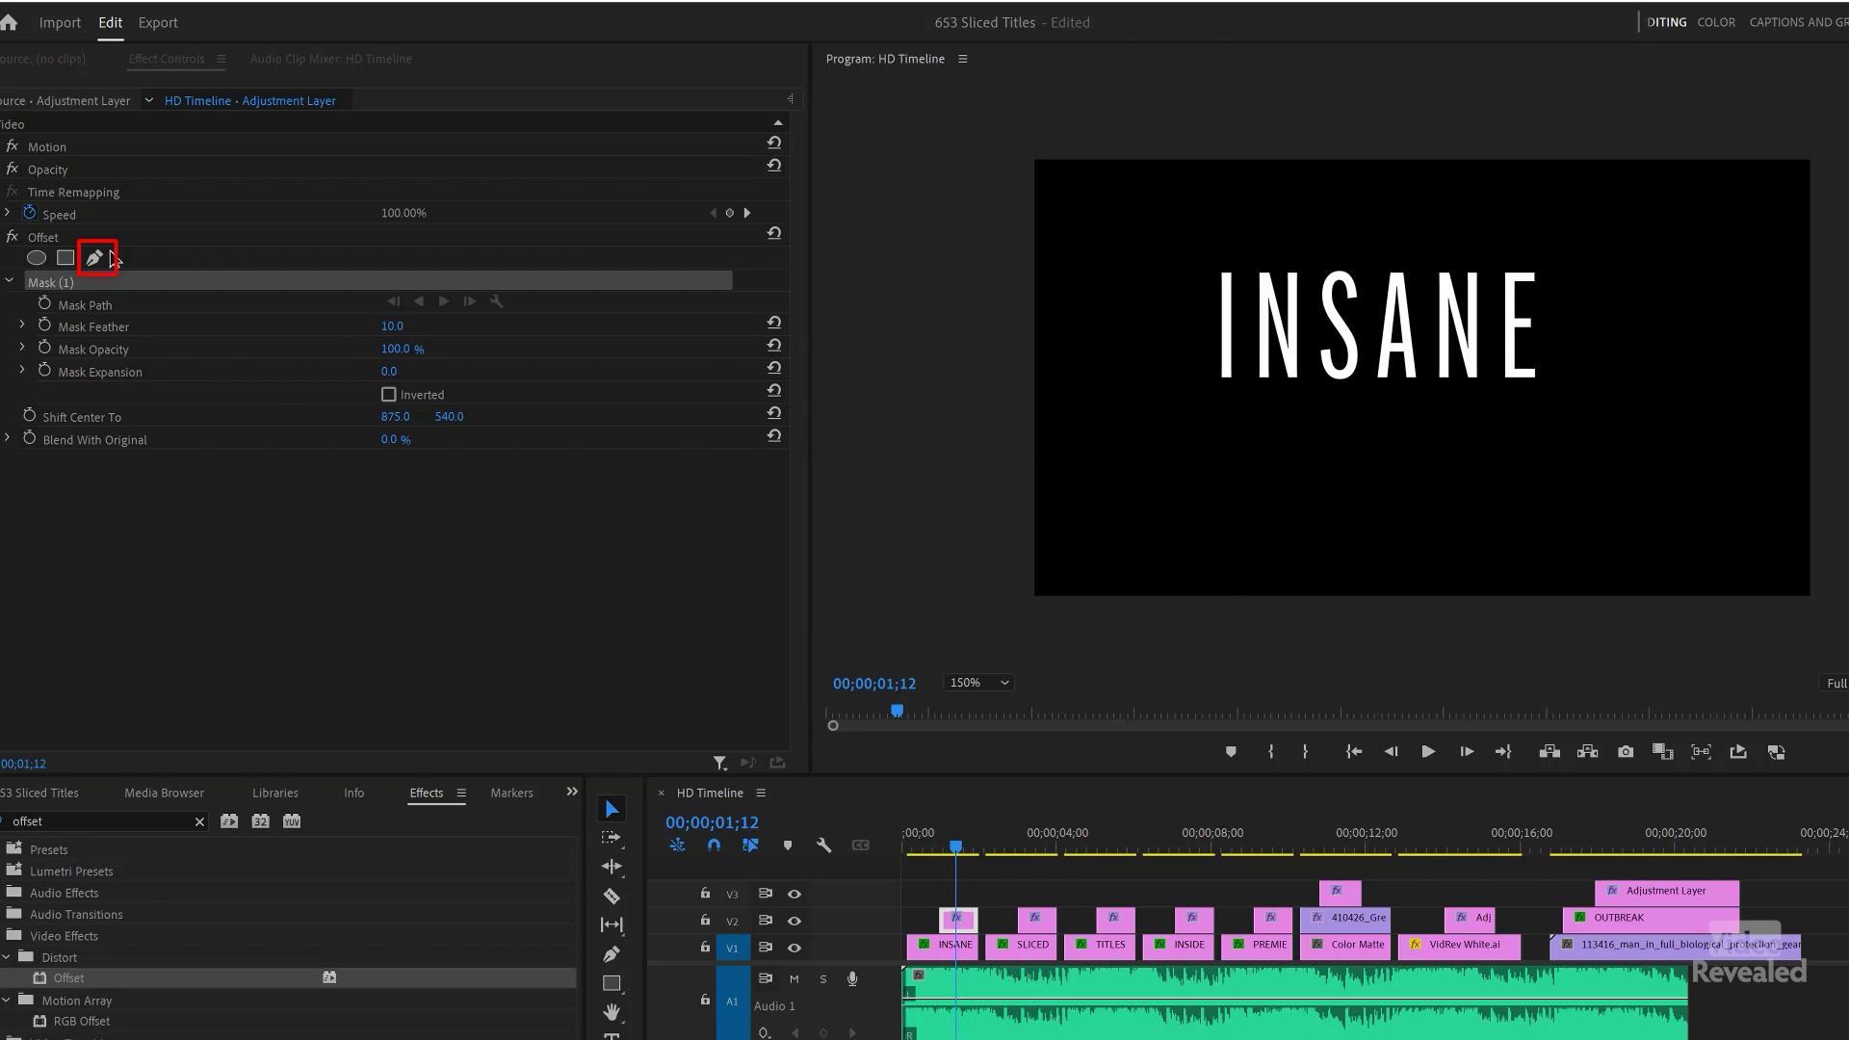
pyautogui.click(55, 285)
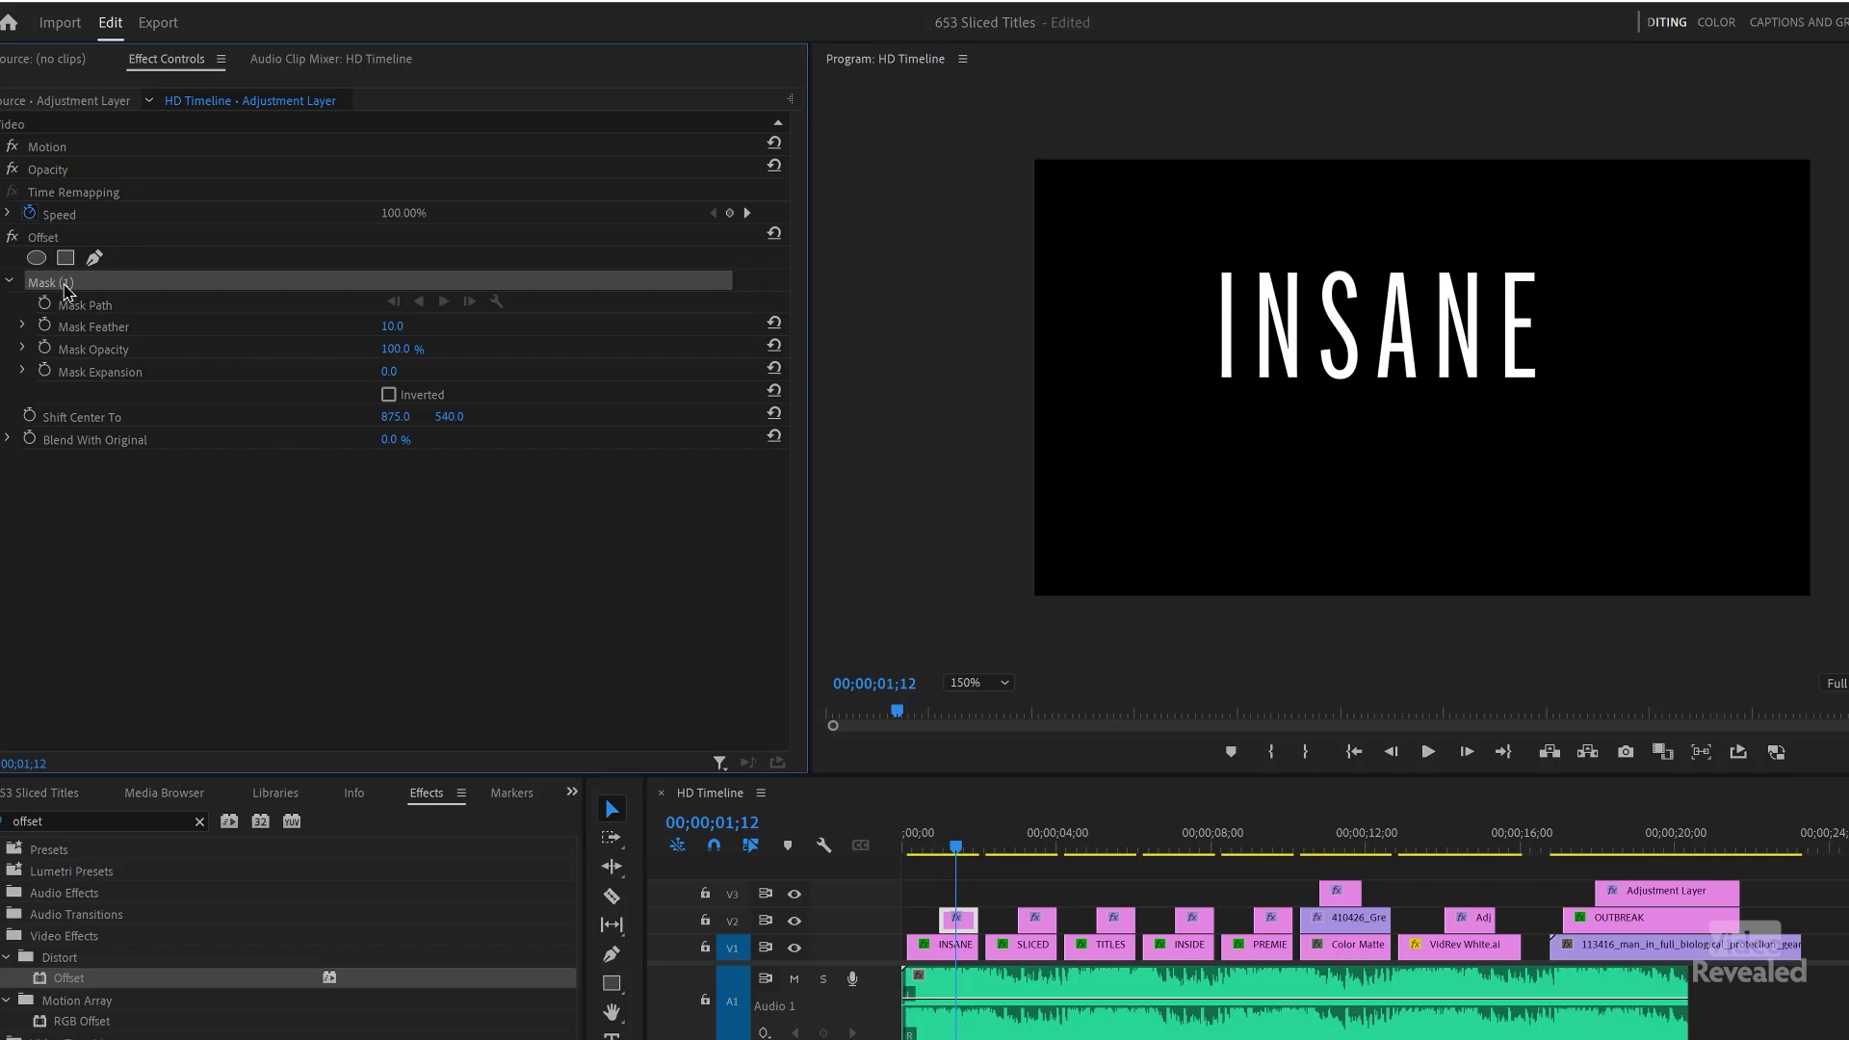
pyautogui.click(1001, 620)
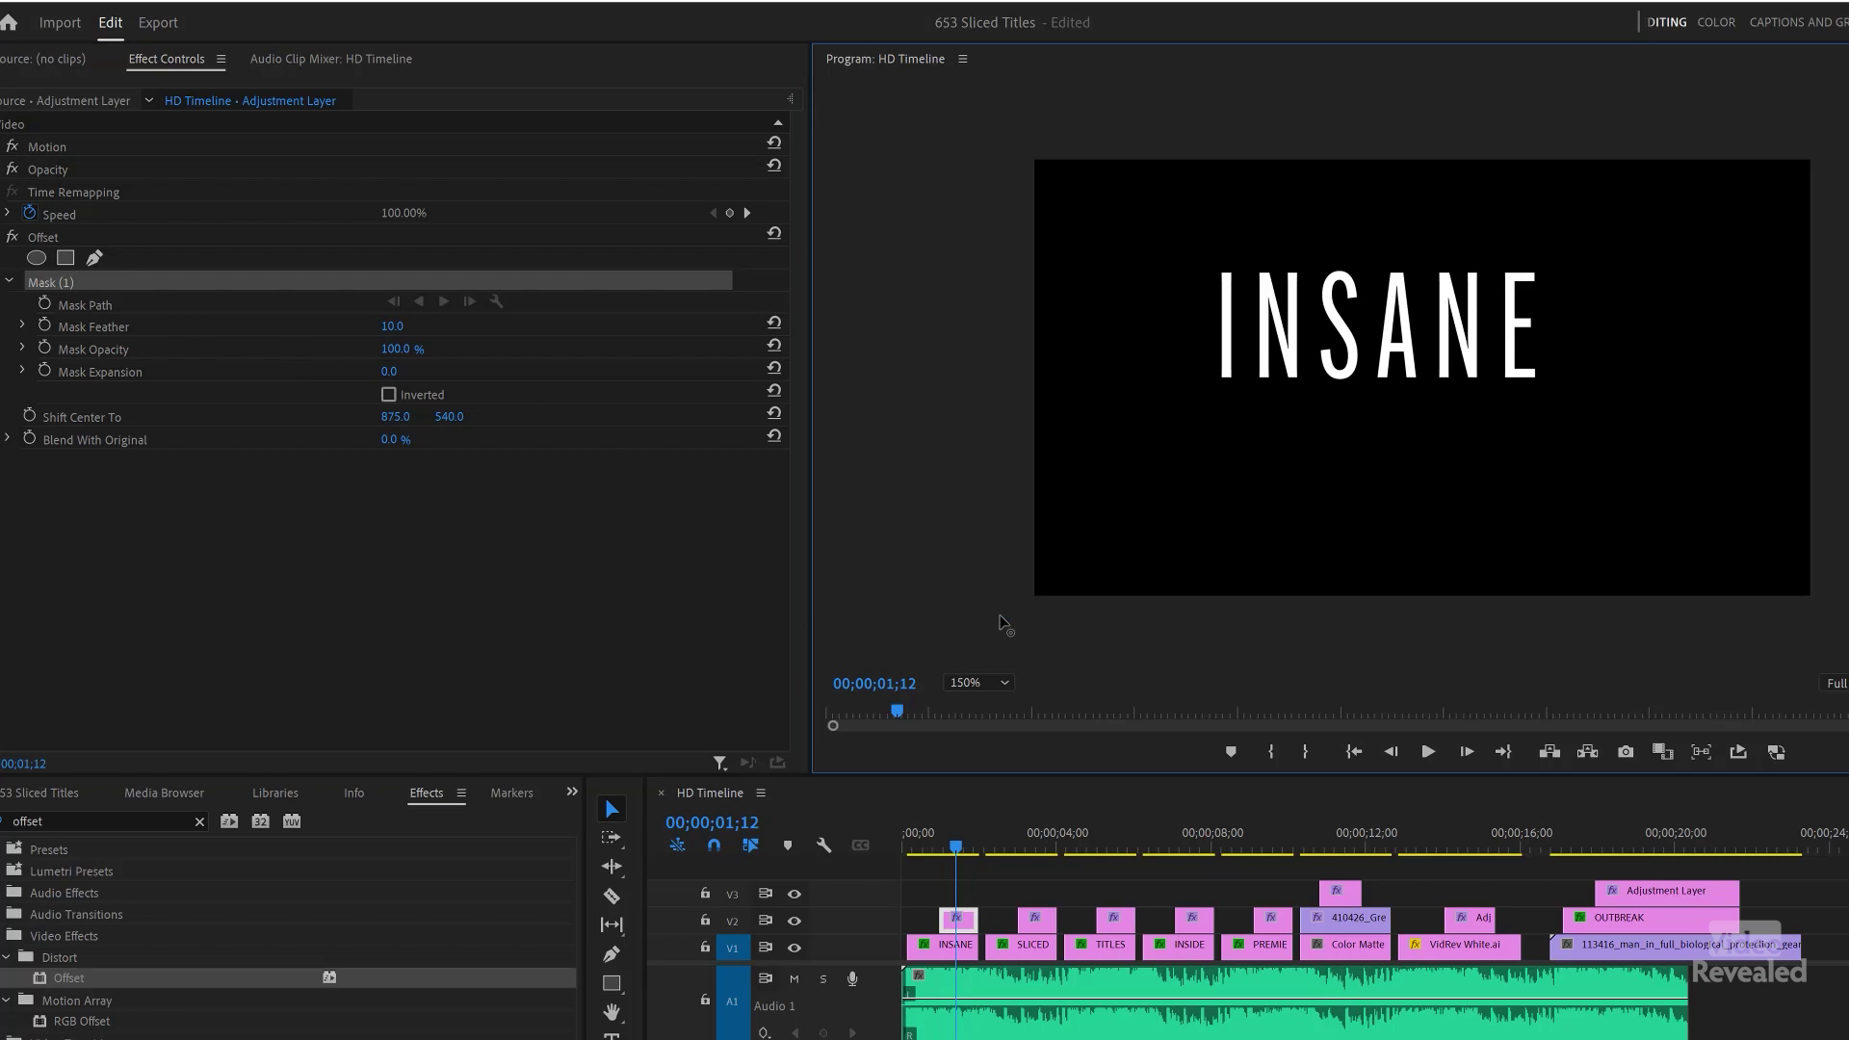
pyautogui.click(1794, 134)
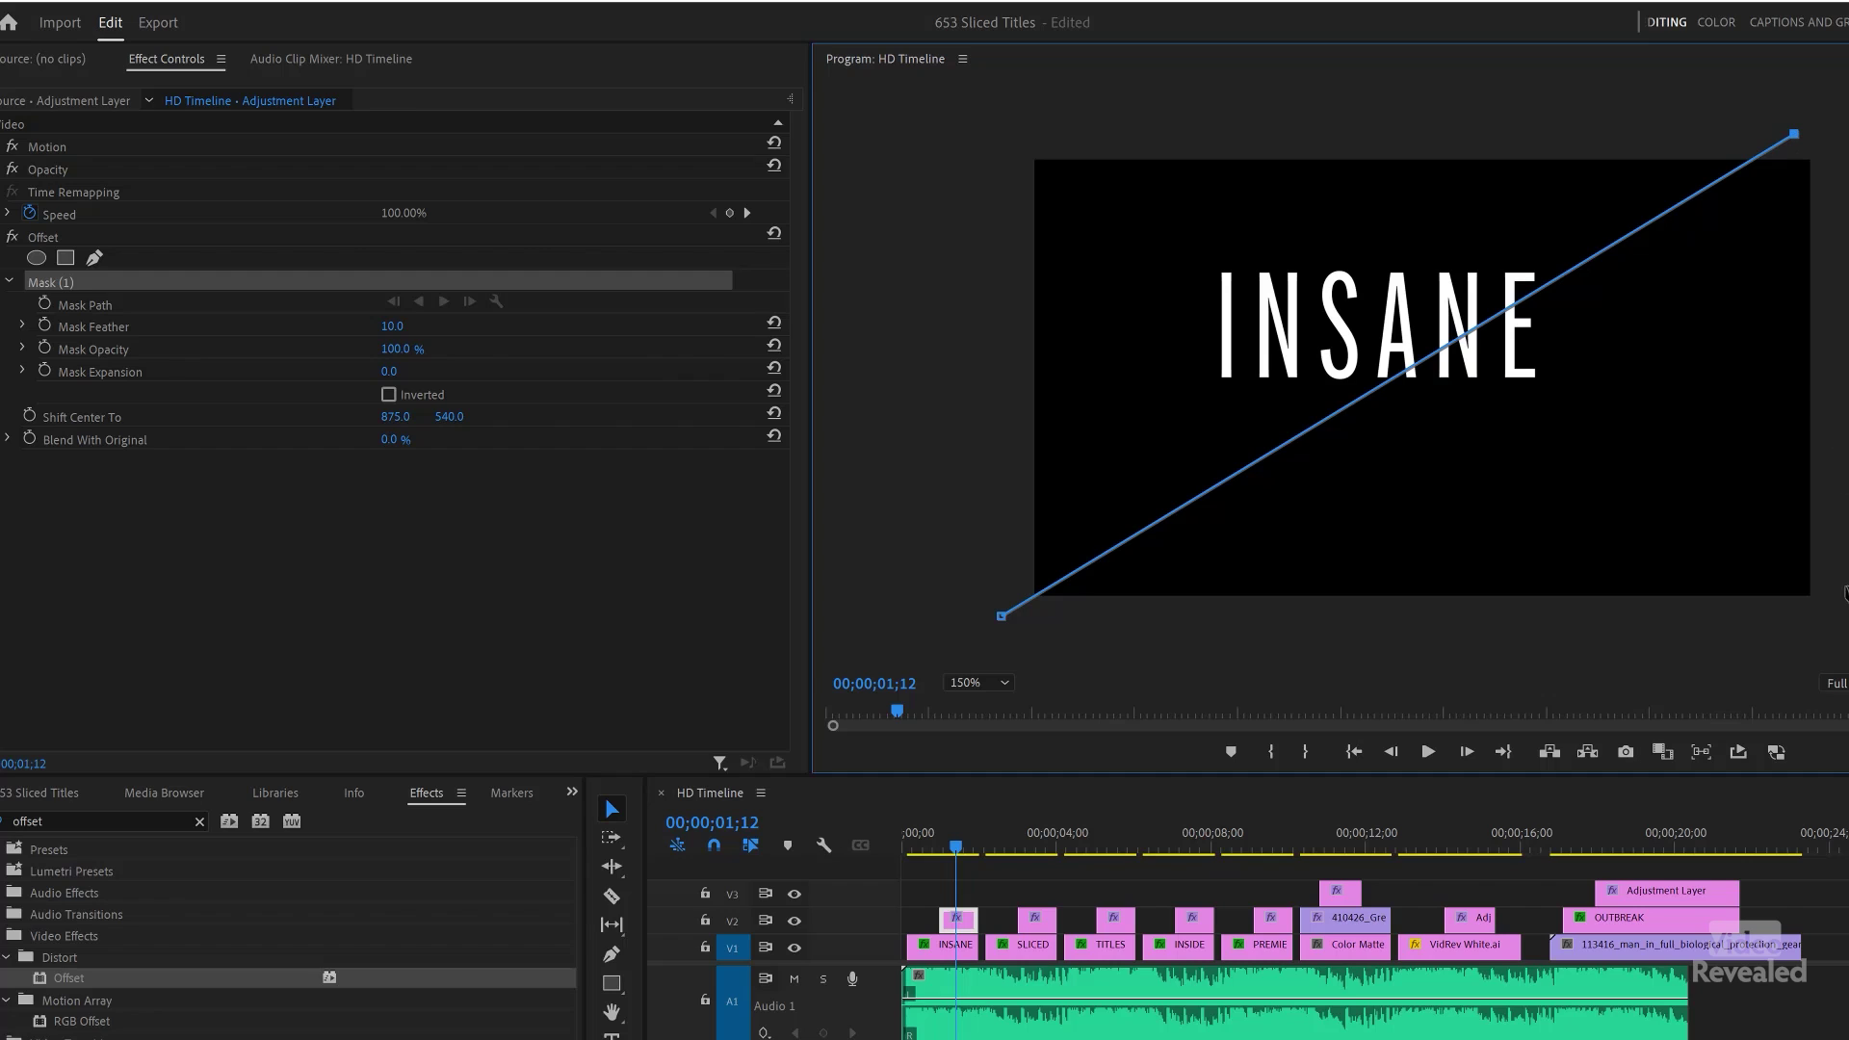
pyautogui.click(1837, 616)
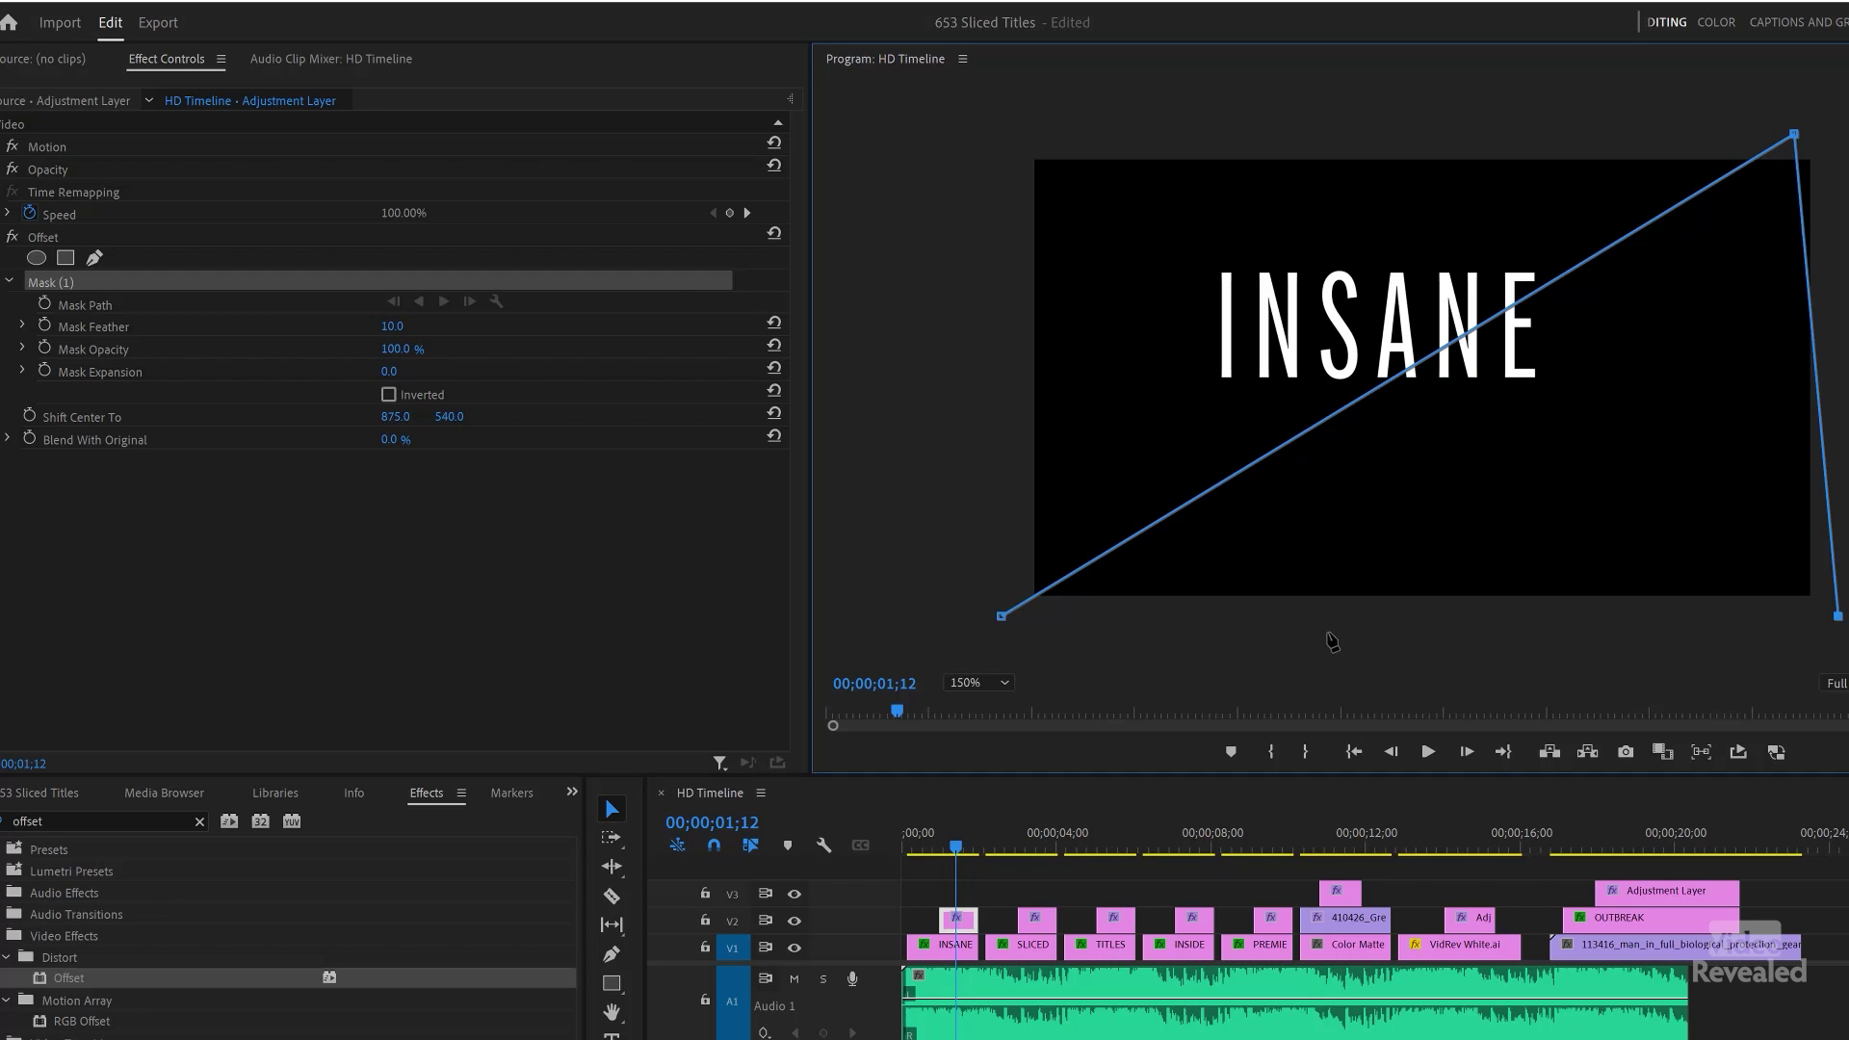
pyautogui.click(1003, 617)
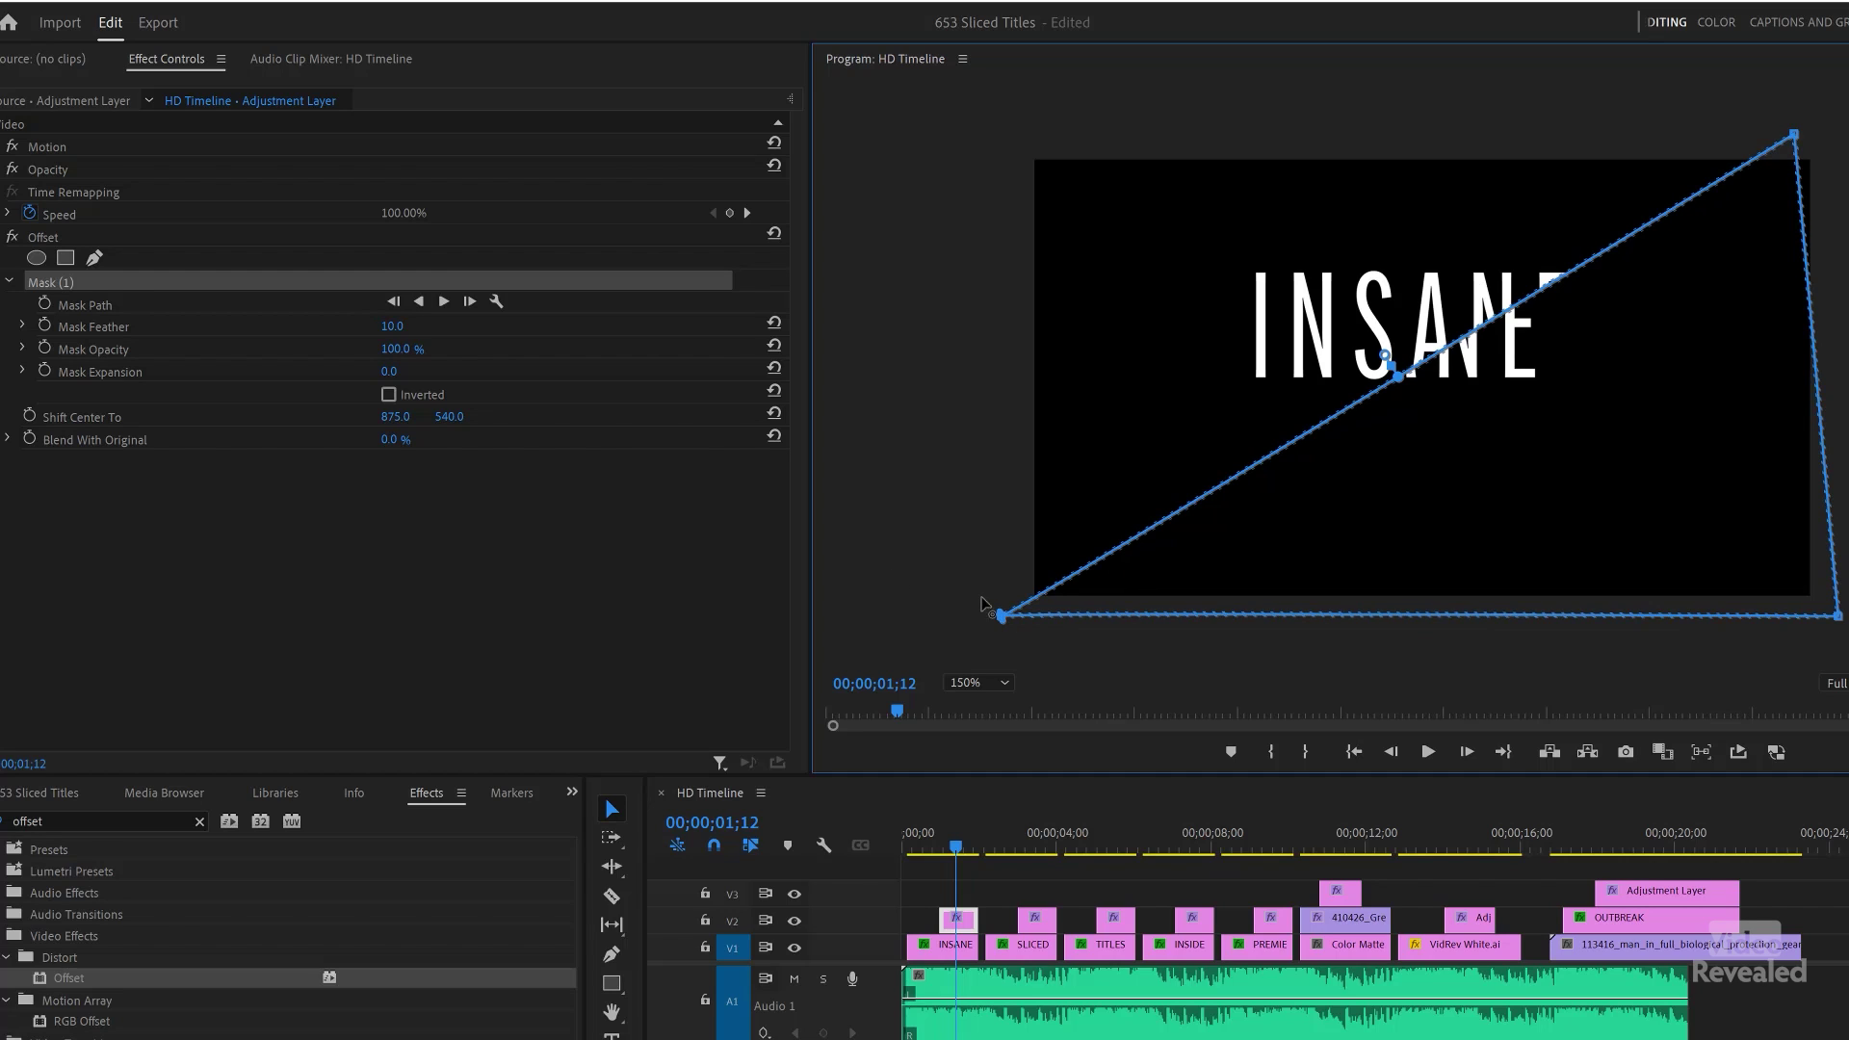
# Step: Set the mask feather to 0 and move the mask's upper-right point farther outside the frame
pyautogui.click(388, 326)
pyautogui.write('0')
pyautogui.press('Return')
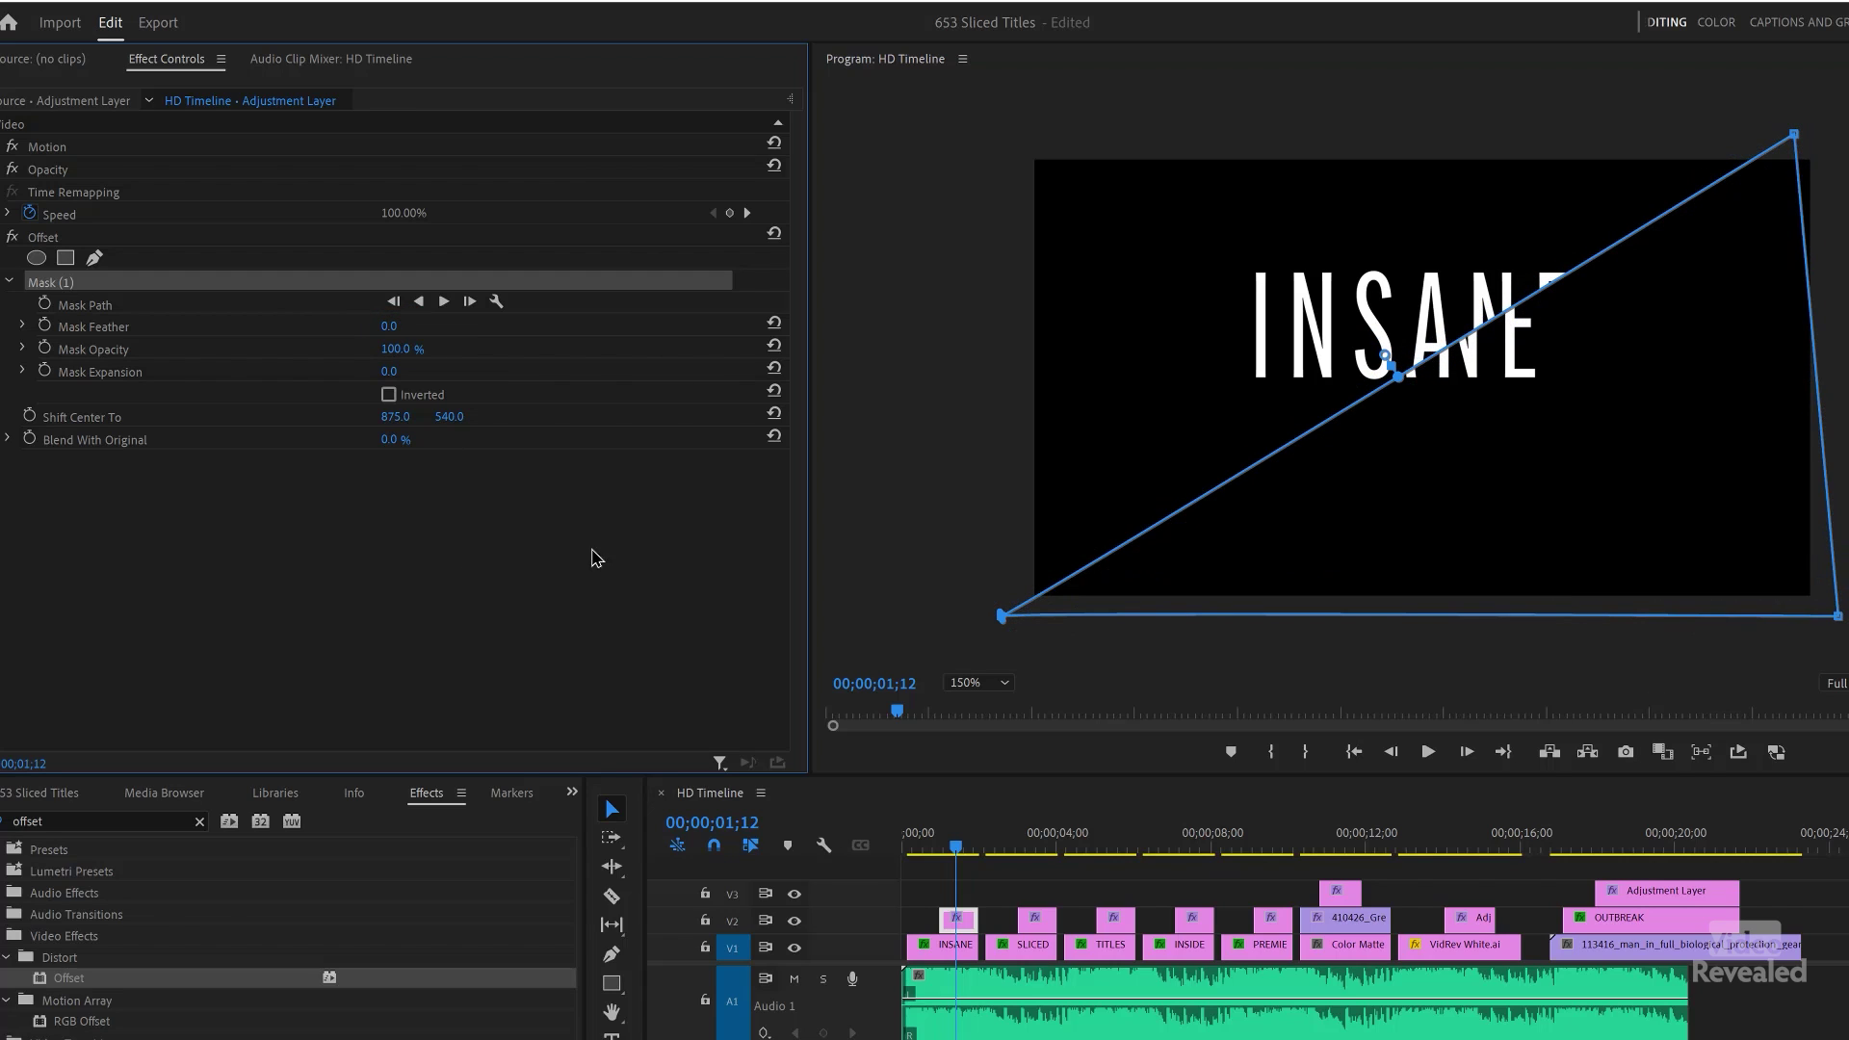
pyautogui.moveTo(1793, 138); pyautogui.dragTo(1646, 101)
pyautogui.moveTo(1696, 166); pyautogui.dragTo(1832, 89)
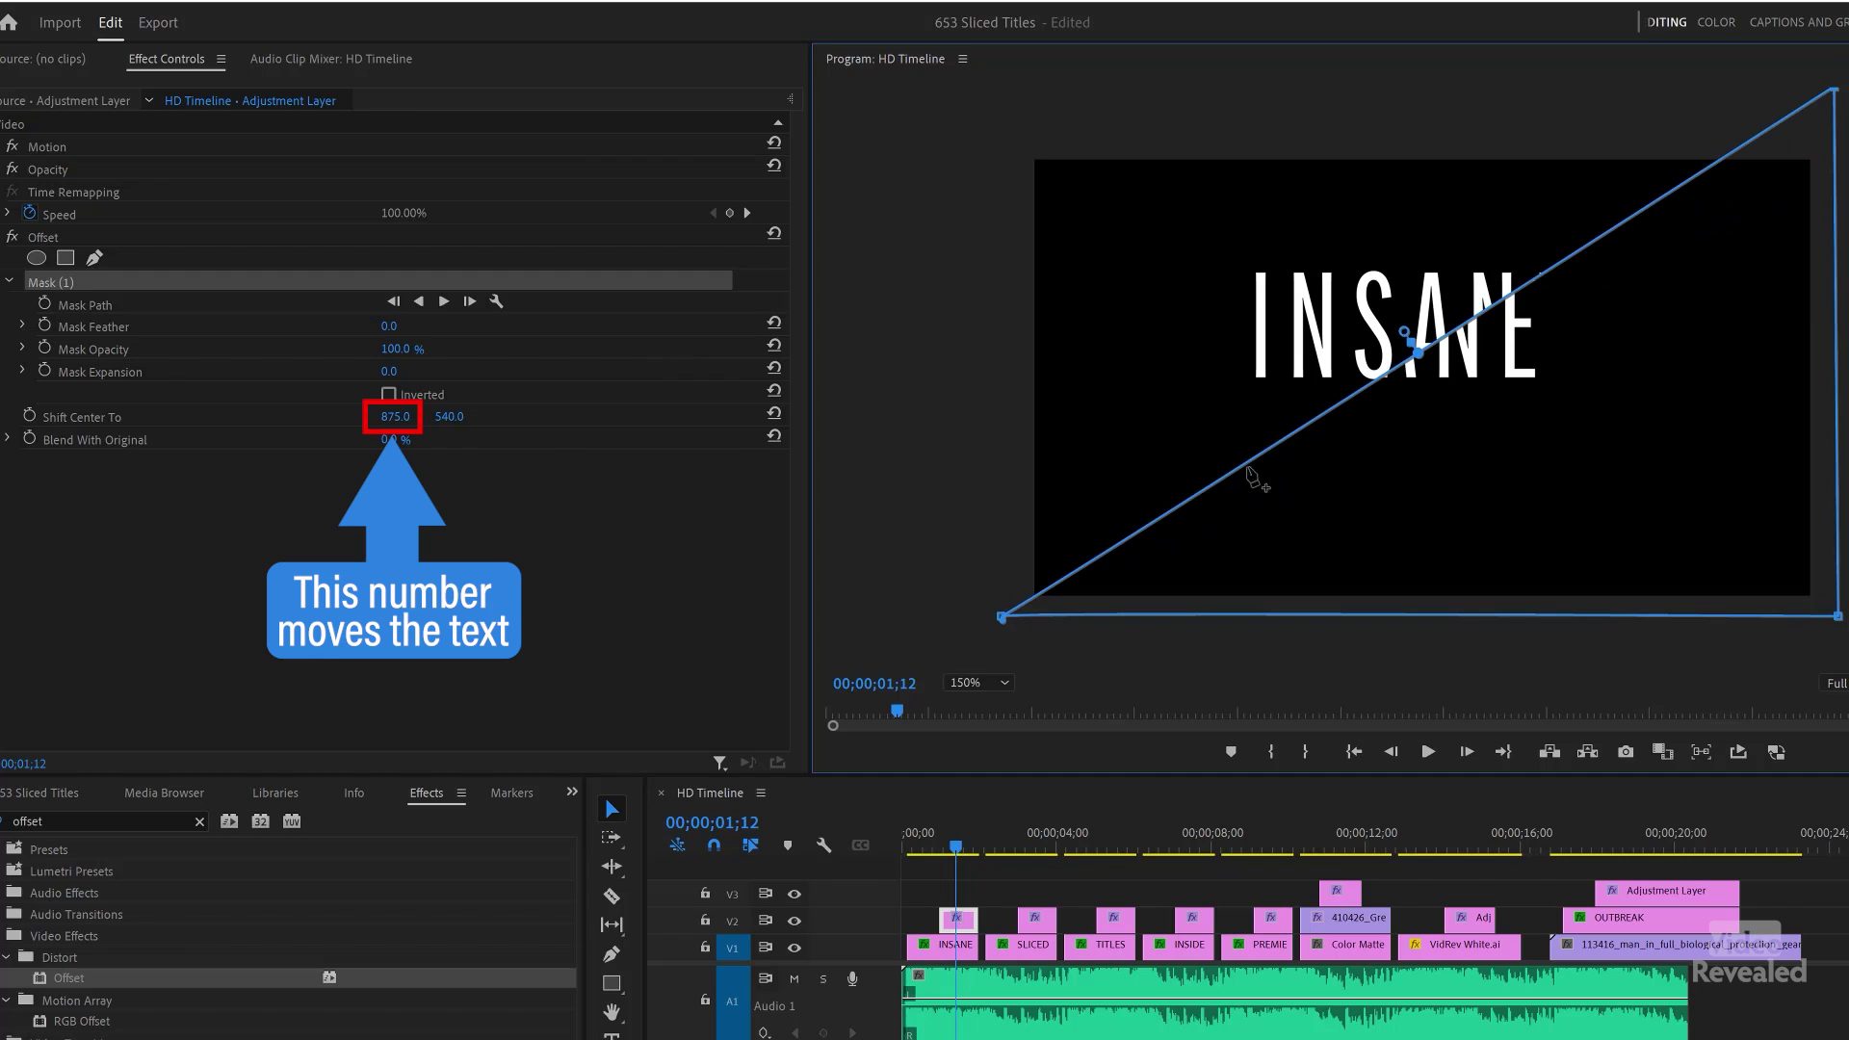
# Step: Curve the mask edges with Bezier handles at the lower-left point and move that point farther away from the frame
pyautogui.moveTo(1001, 616); pyautogui.dragTo(982, 547)
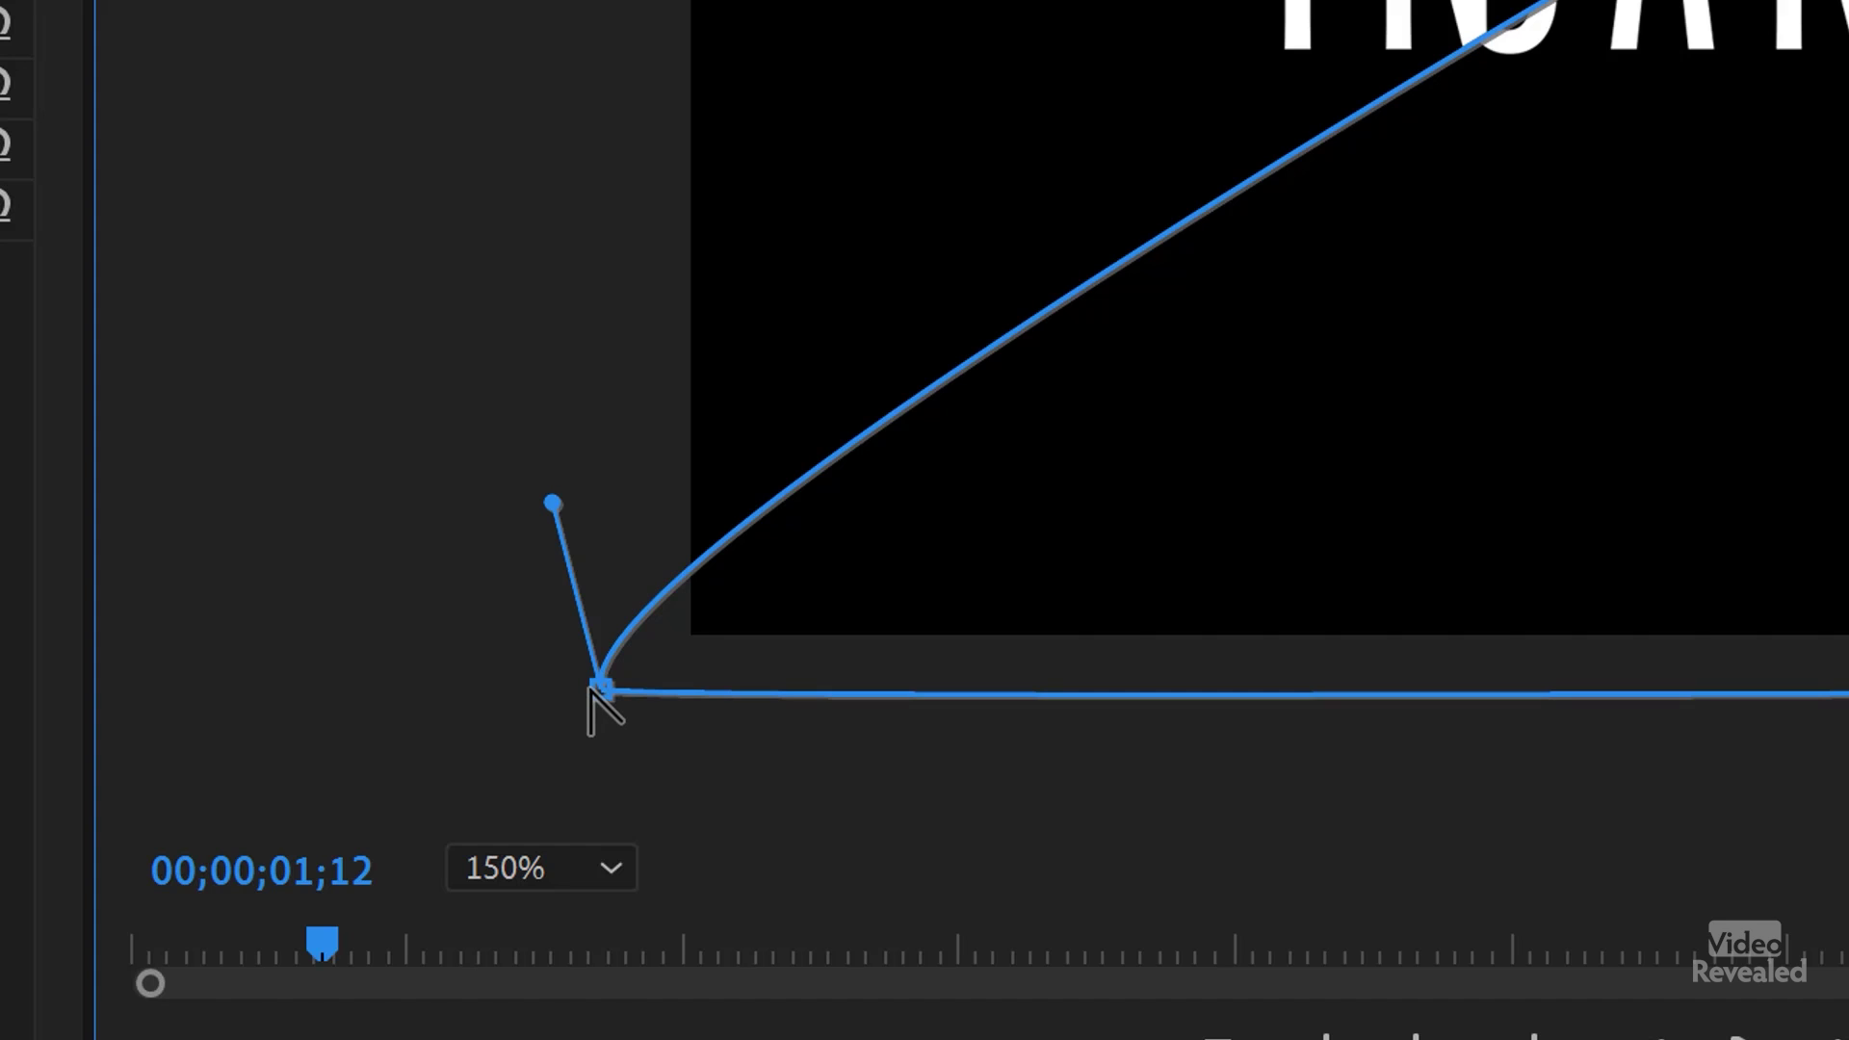
pyautogui.keyDown('alt'); pyautogui.click(599, 688); pyautogui.keyUp('alt')
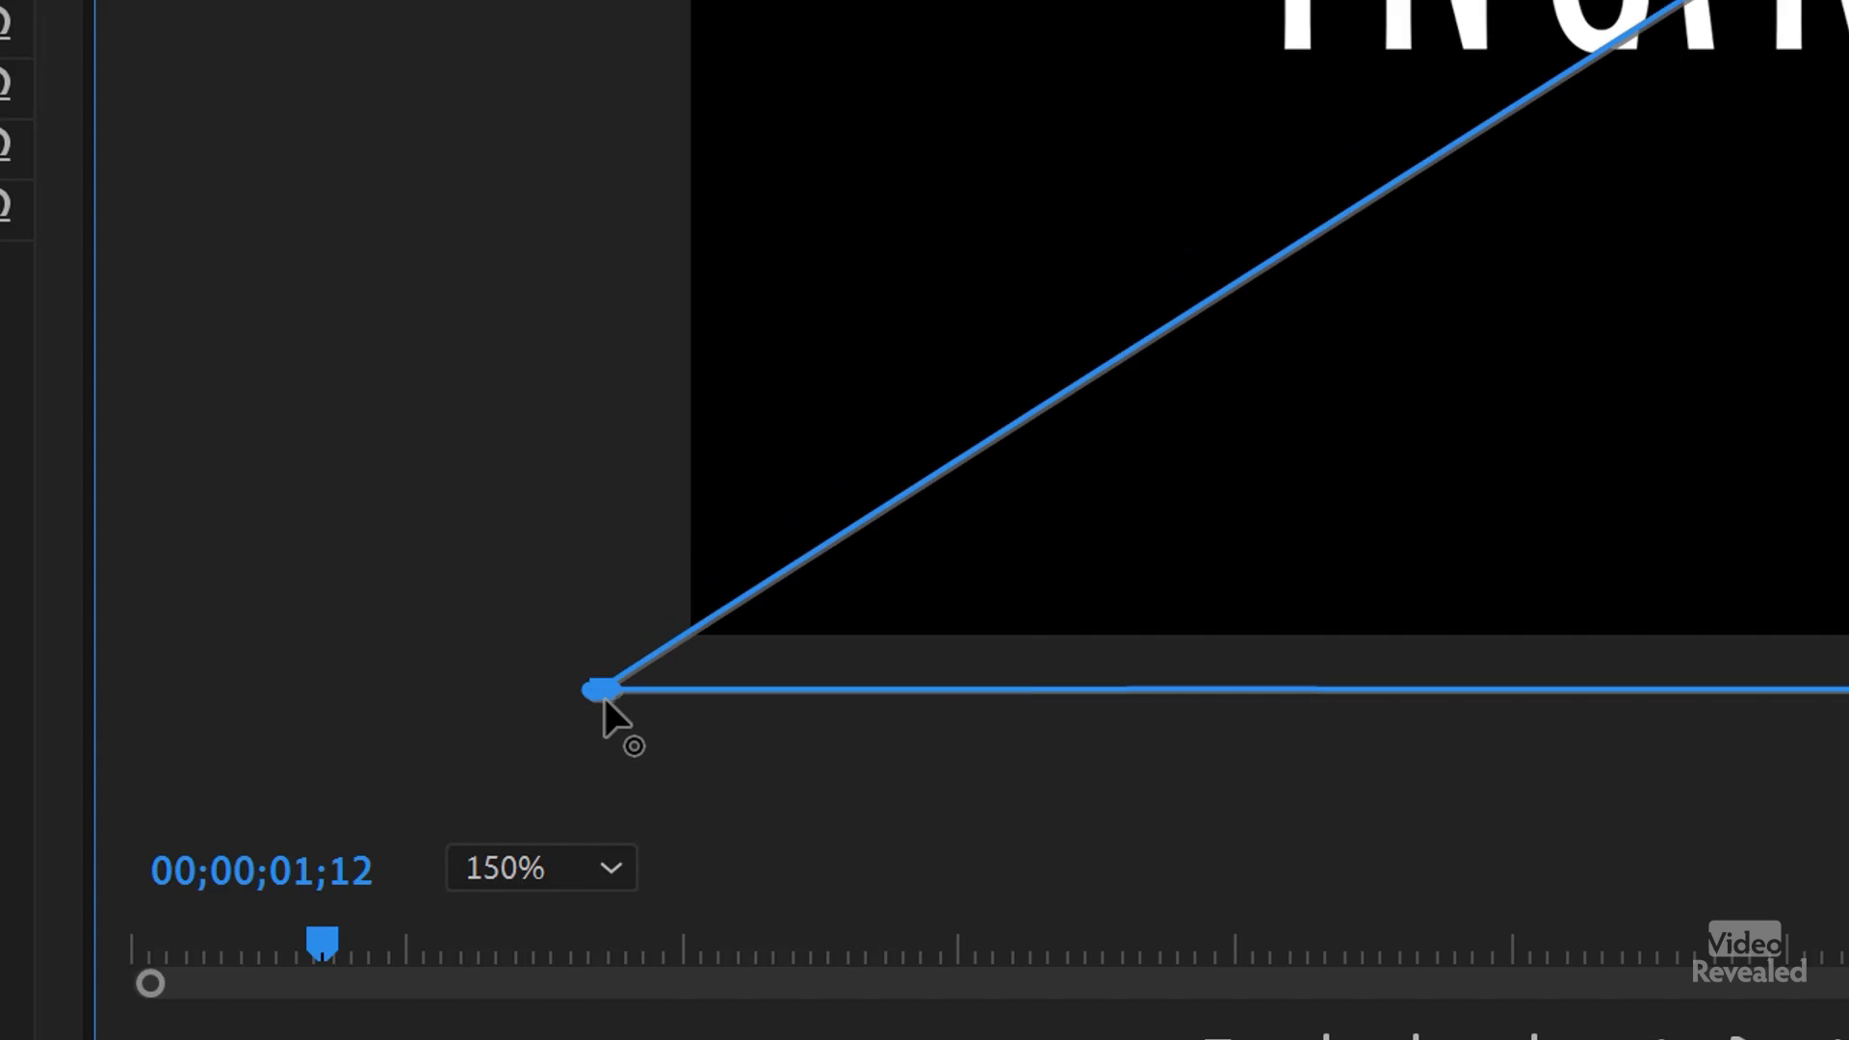
pyautogui.moveTo(599, 687); pyautogui.dragTo(616, 805)
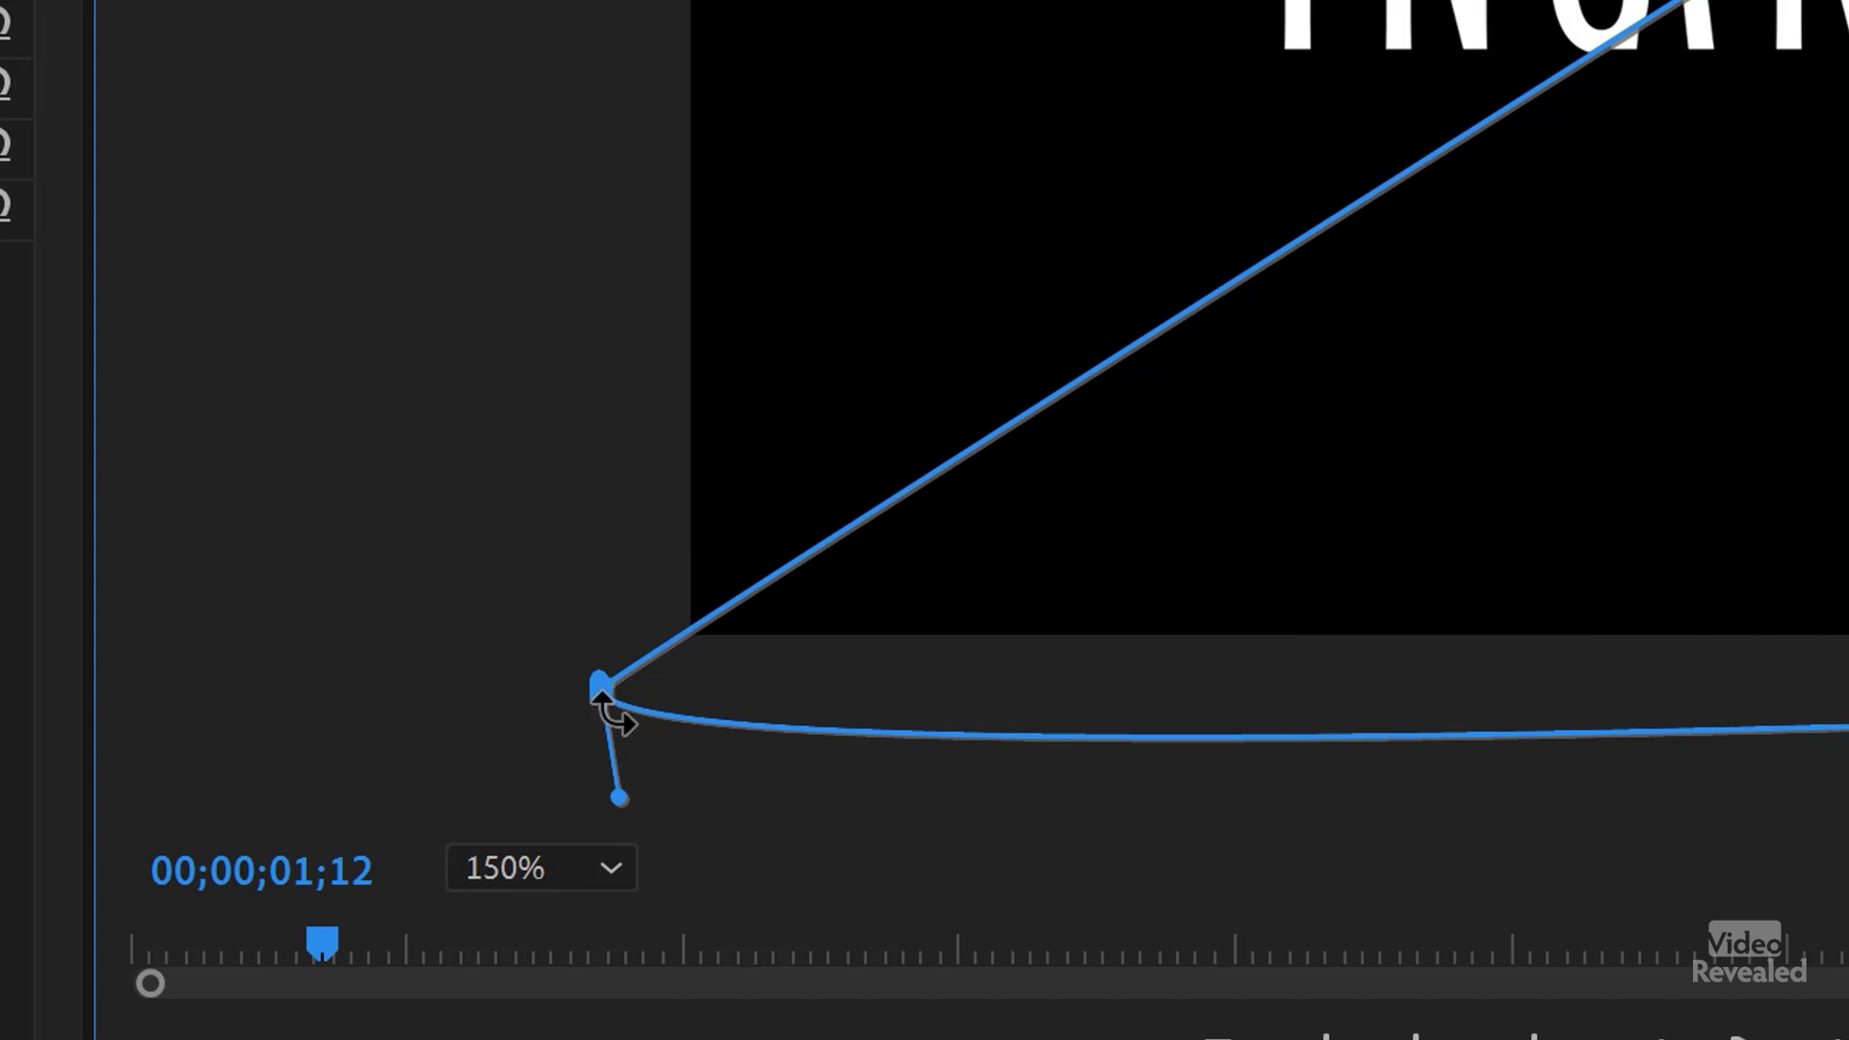
pyautogui.moveTo(597, 694); pyautogui.dragTo(529, 590)
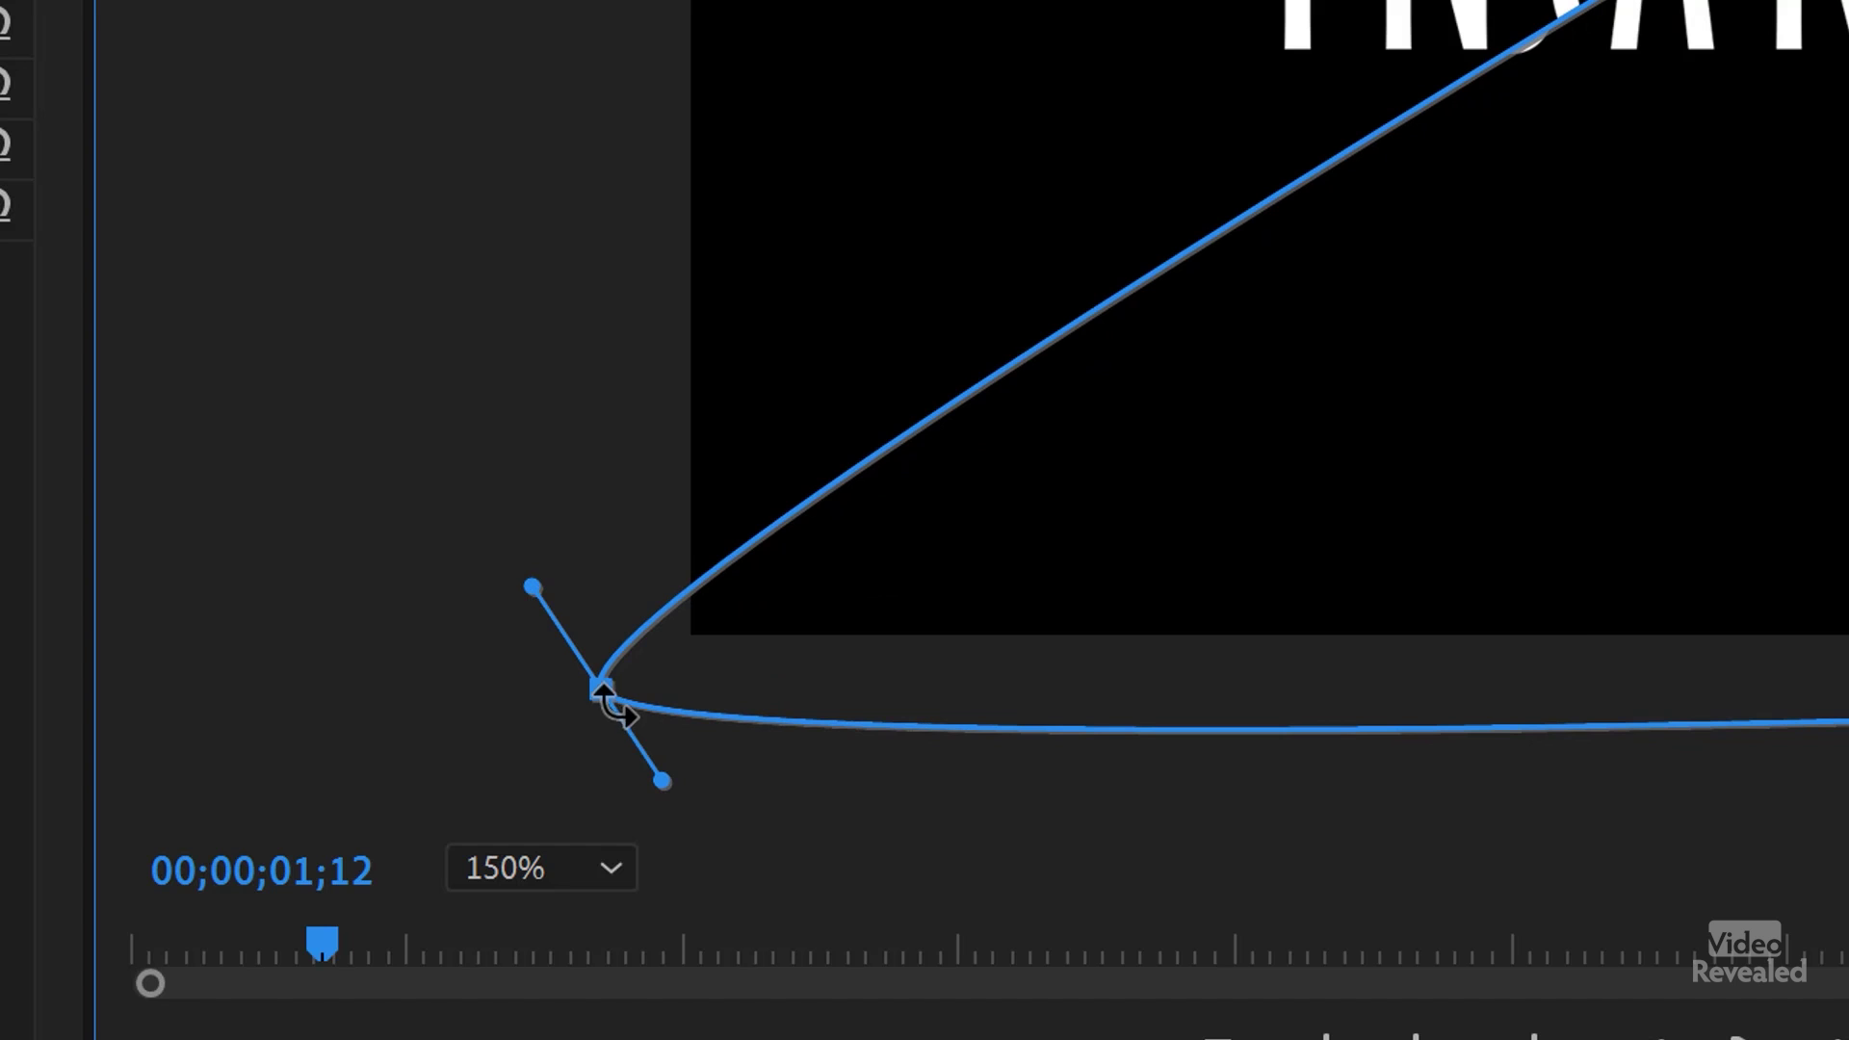
pyautogui.moveTo(603, 692); pyautogui.dragTo(390, 689)
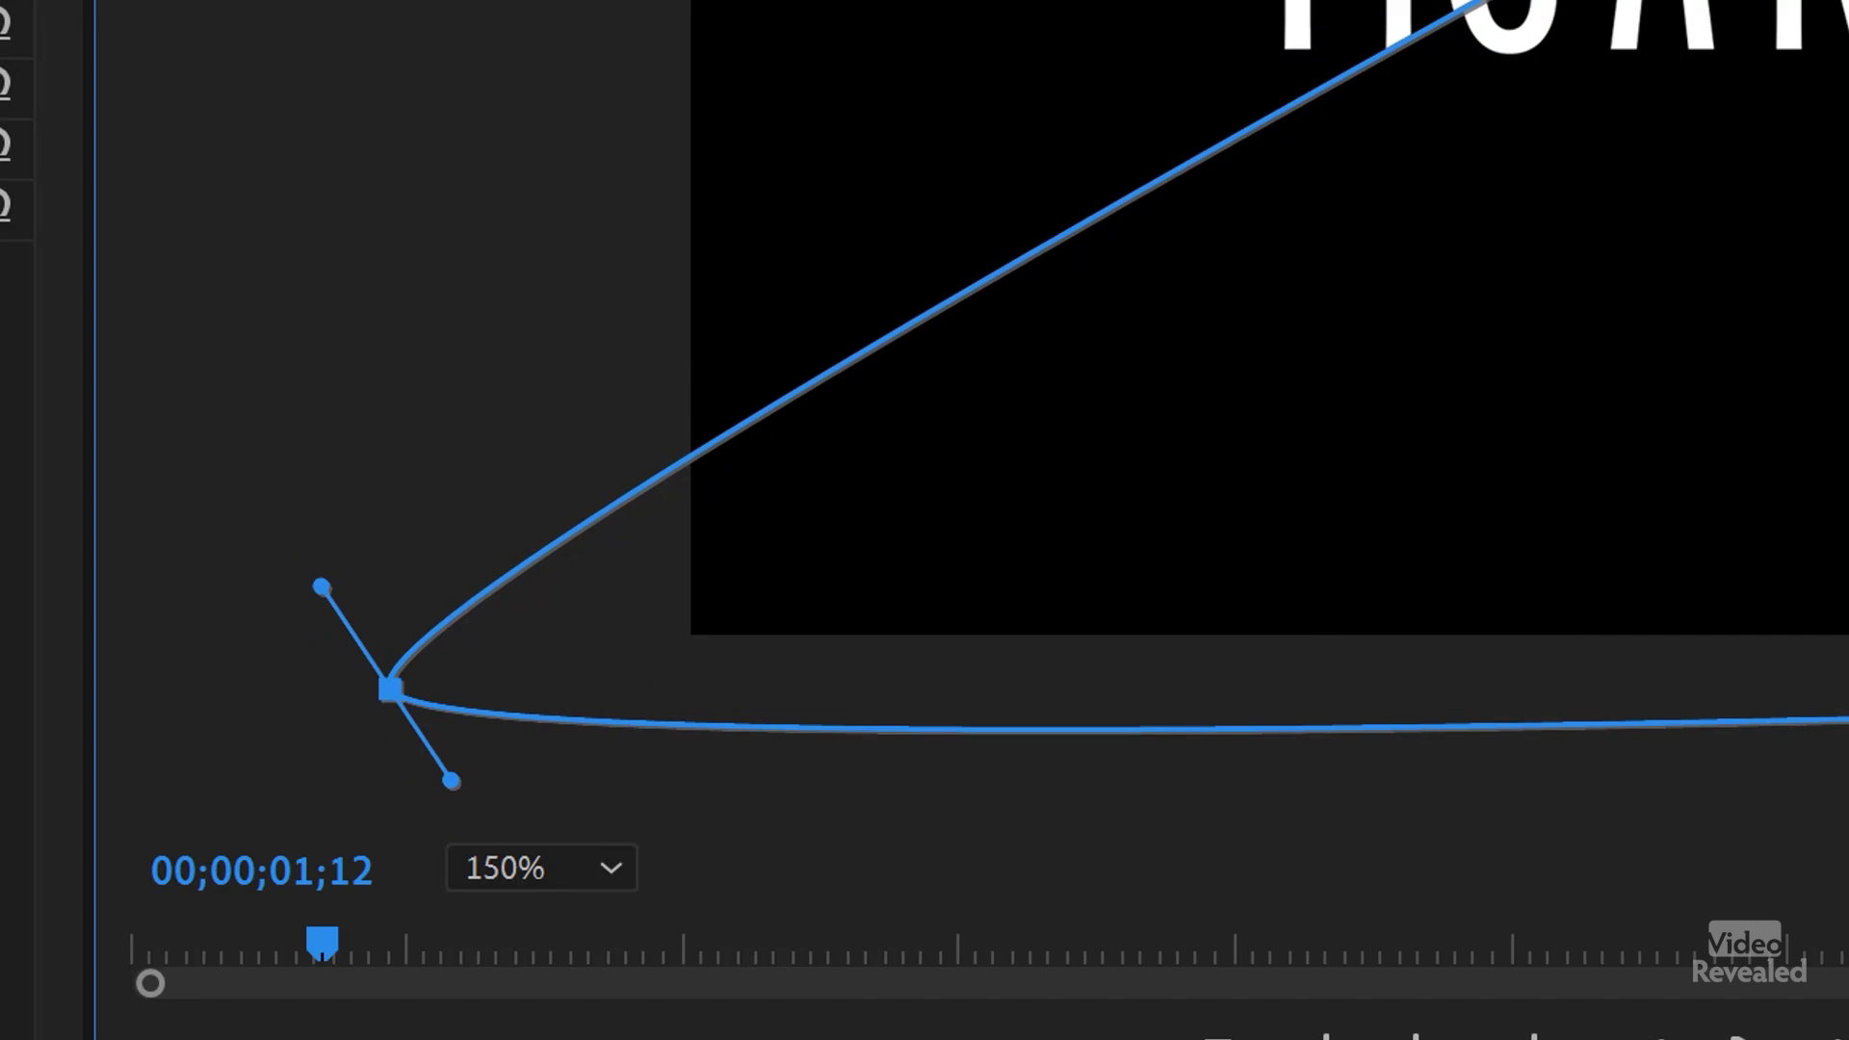
# Step: Deselect the adjustment layer and scrub the playhead back to 00;00;00;05 to check the sliced INSANE title
pyautogui.click(951, 886)
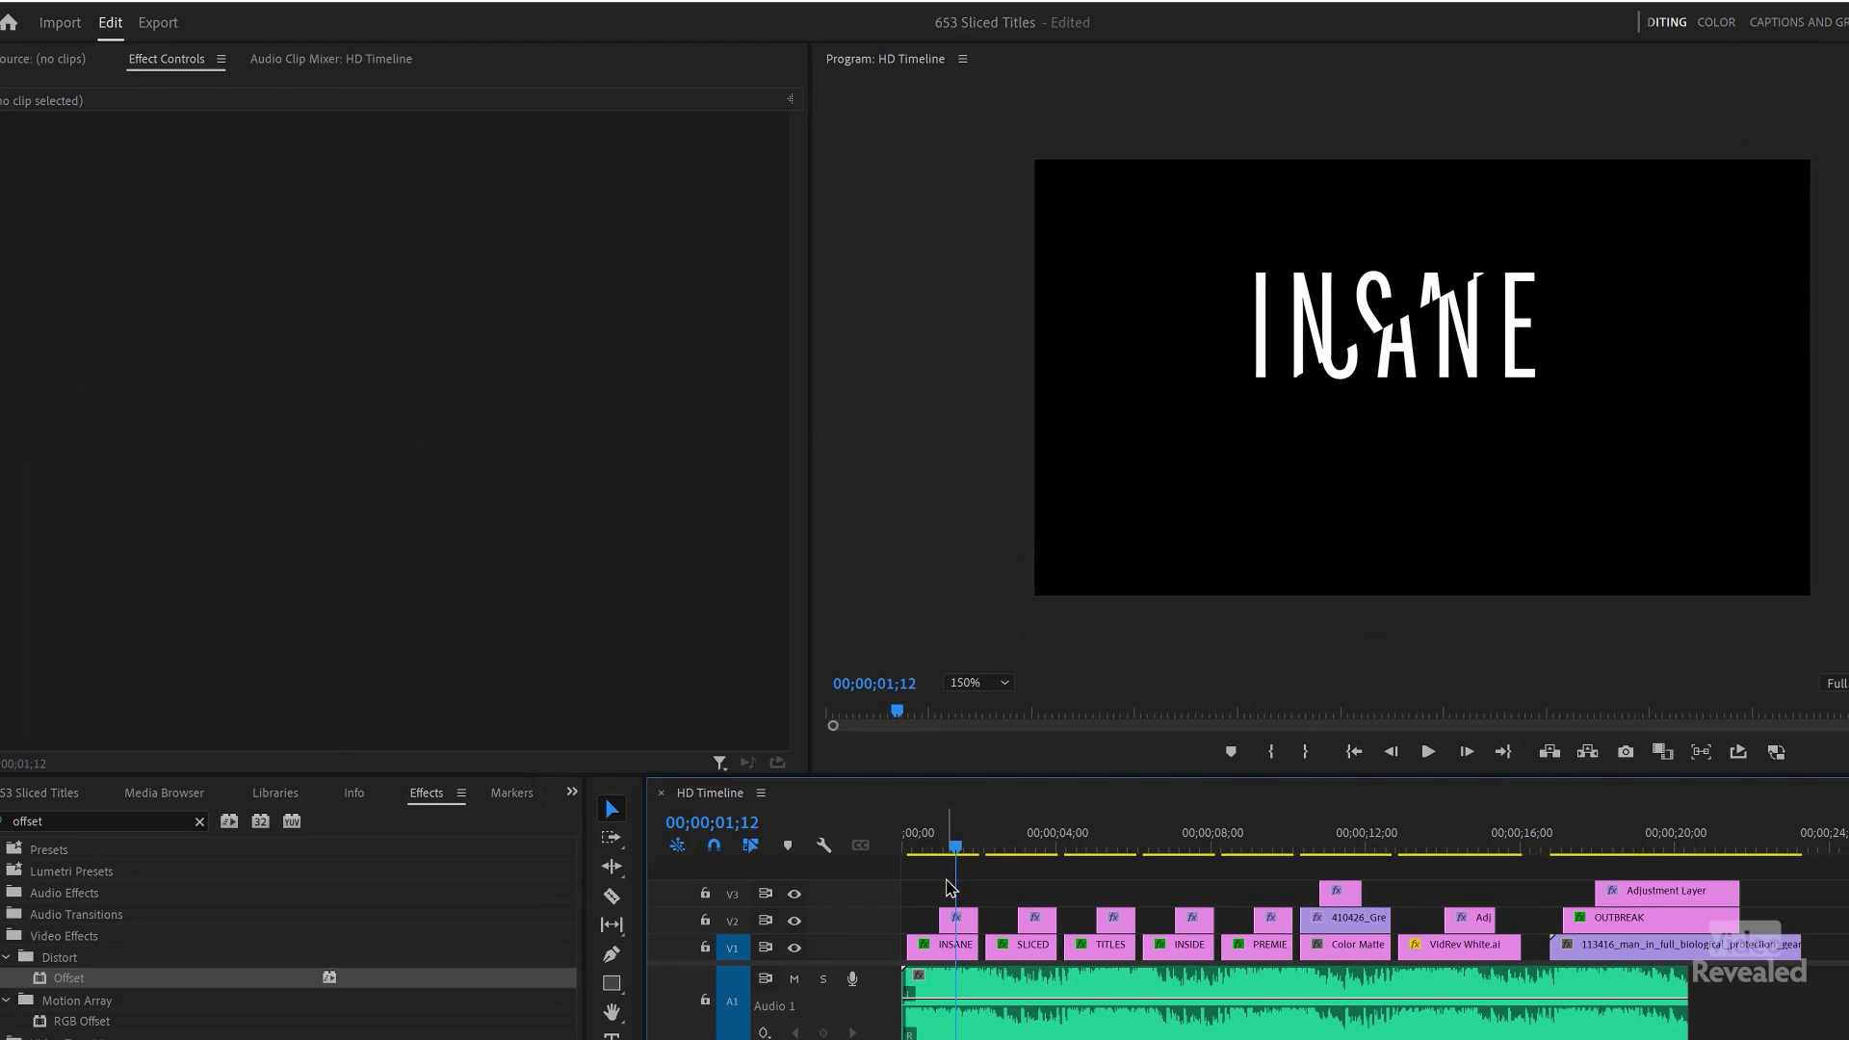
pyautogui.moveTo(953, 848)
pyautogui.mouseDown()
pyautogui.moveTo(913, 849)
pyautogui.moveTo(951, 854)
pyautogui.mouseUp()
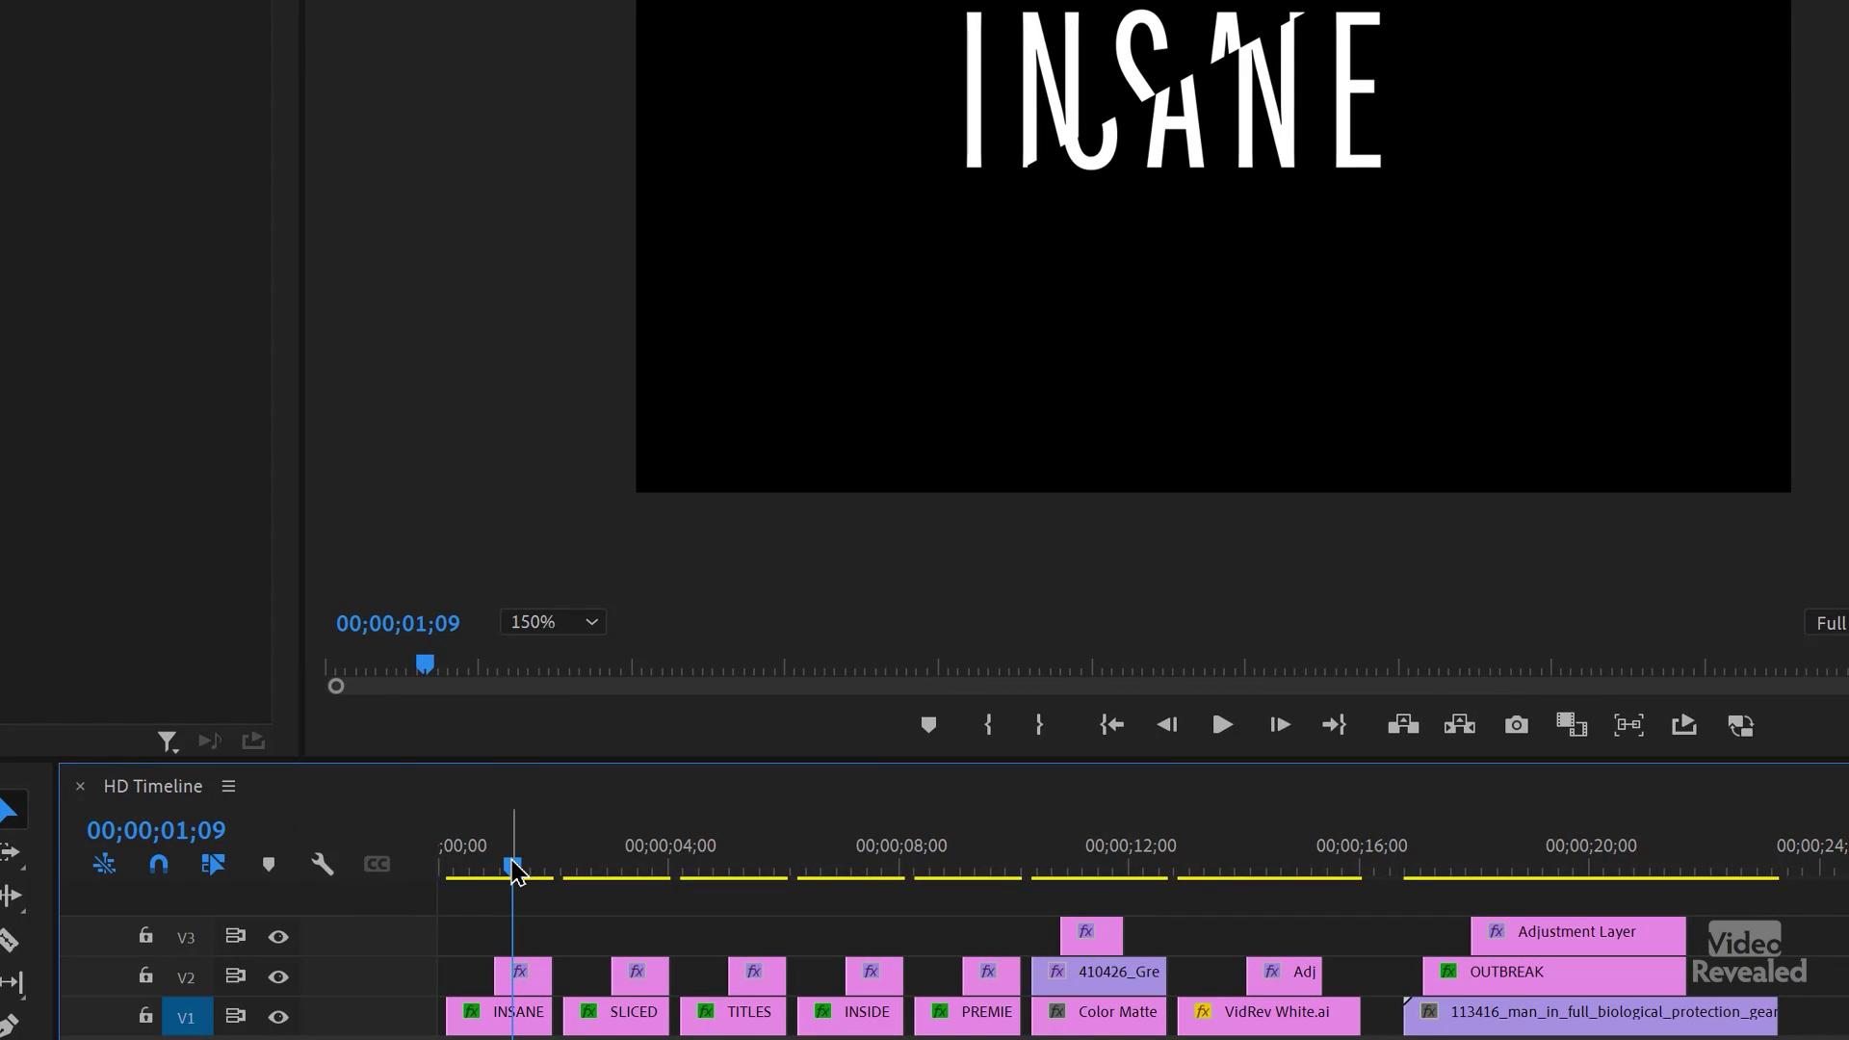
pyautogui.moveTo(515, 872)
pyautogui.mouseDown()
pyautogui.moveTo(467, 867)
pyautogui.moveTo(520, 886)
pyautogui.moveTo(450, 899)
pyautogui.mouseUp()
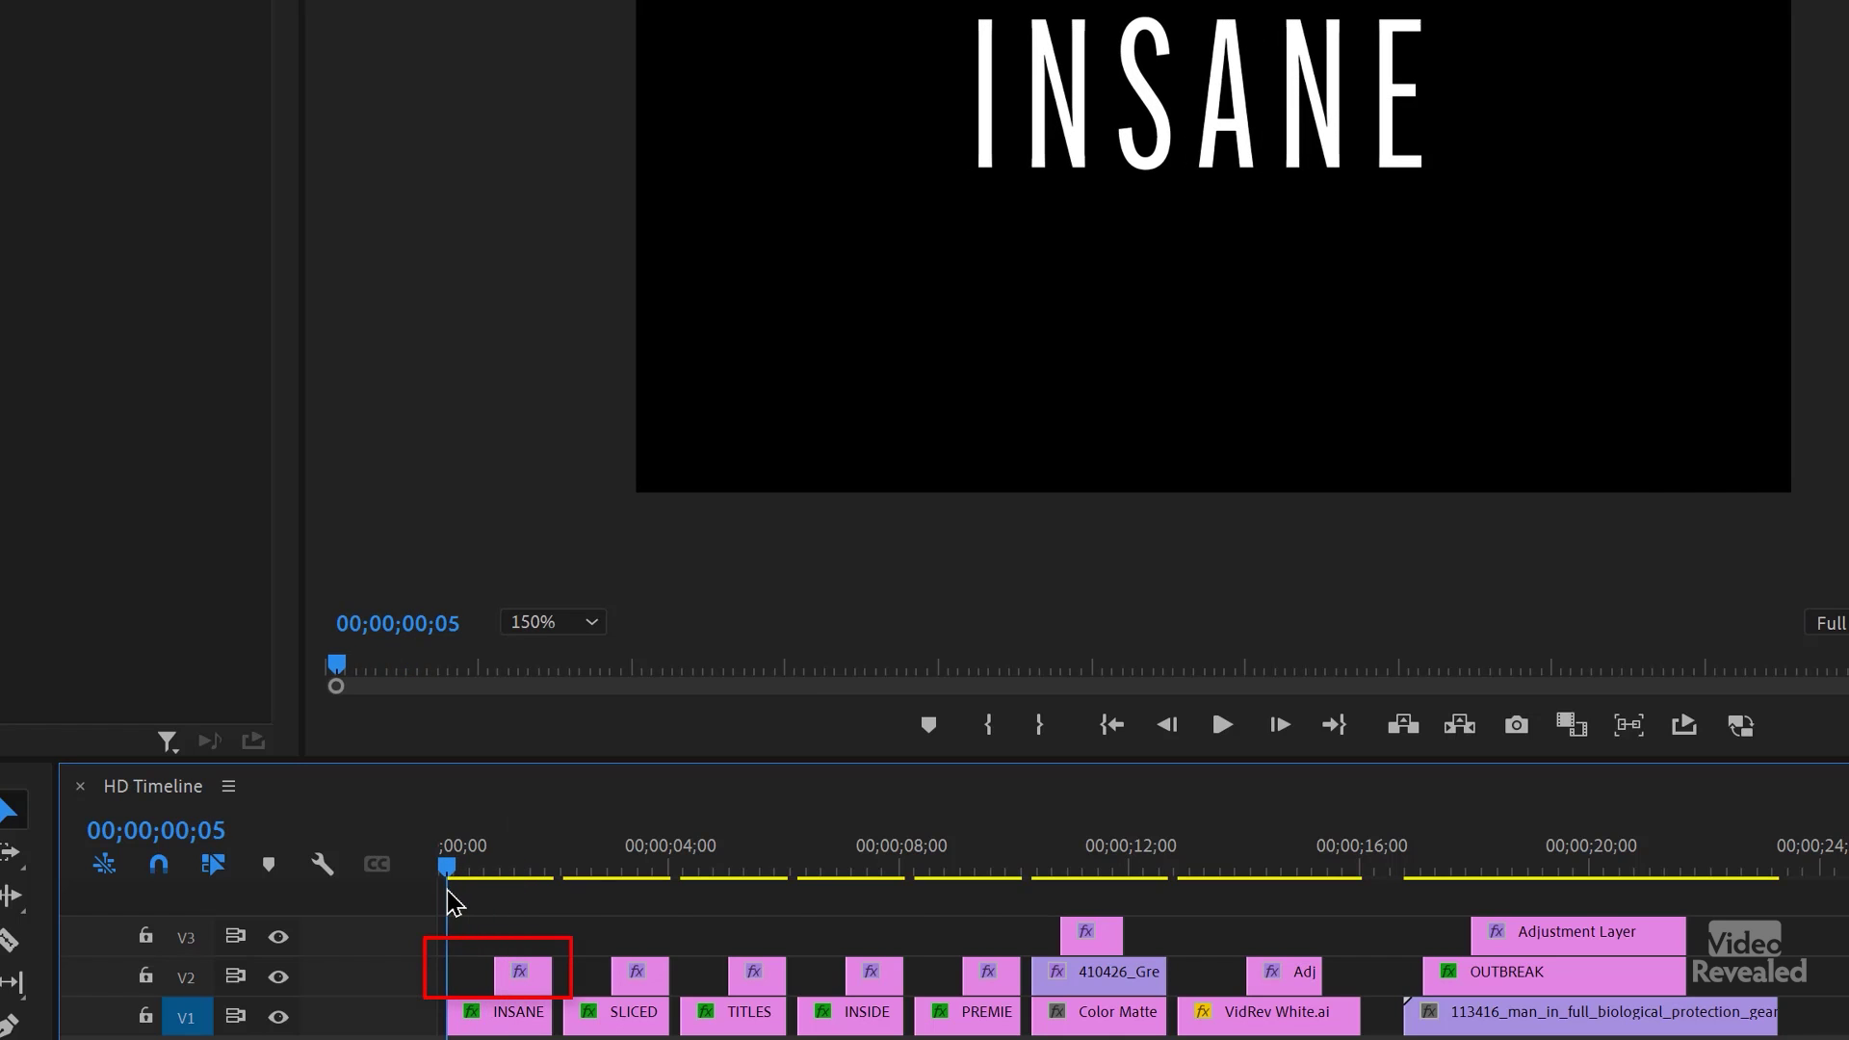
# Step: Examine the INSANE title's Scale keyframes, then scrub to 00;00;01;14 to check the slice under the adjustment layer
pyautogui.click(487, 1025)
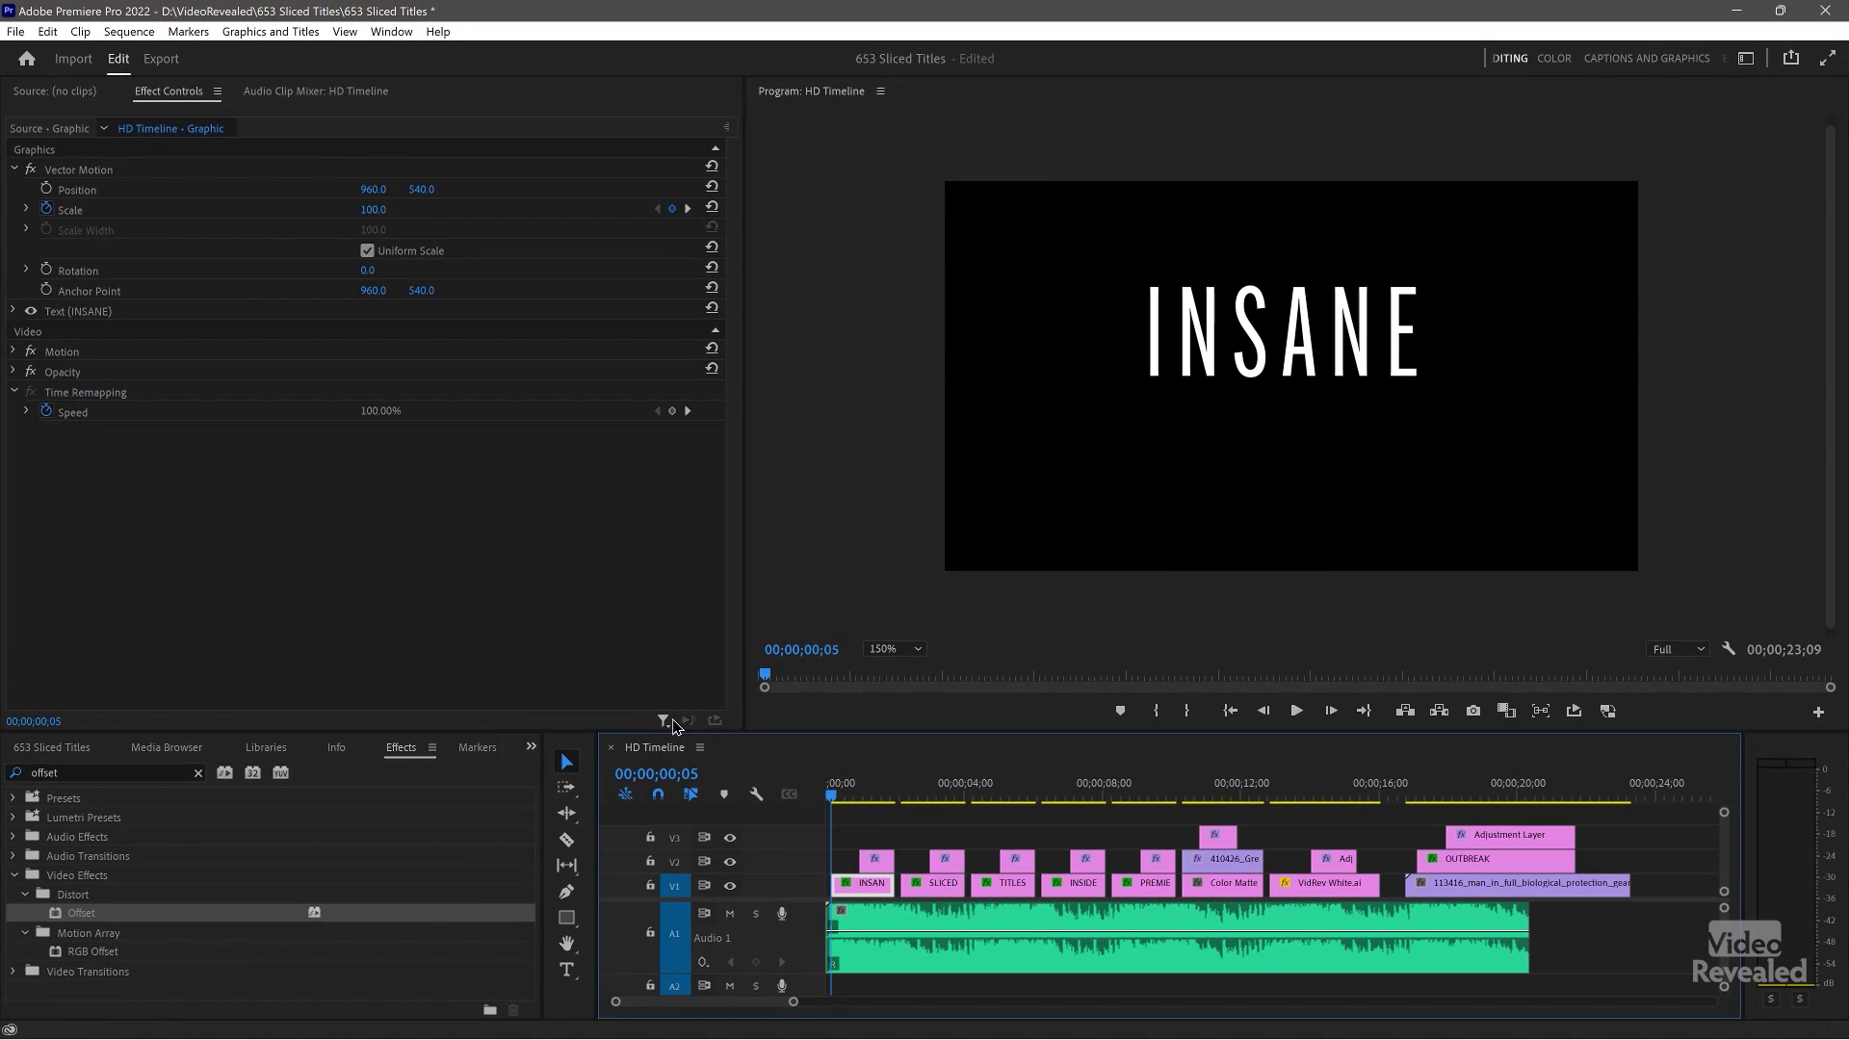
pyautogui.click(727, 126)
pyautogui.moveTo(568, 126); pyautogui.dragTo(604, 135)
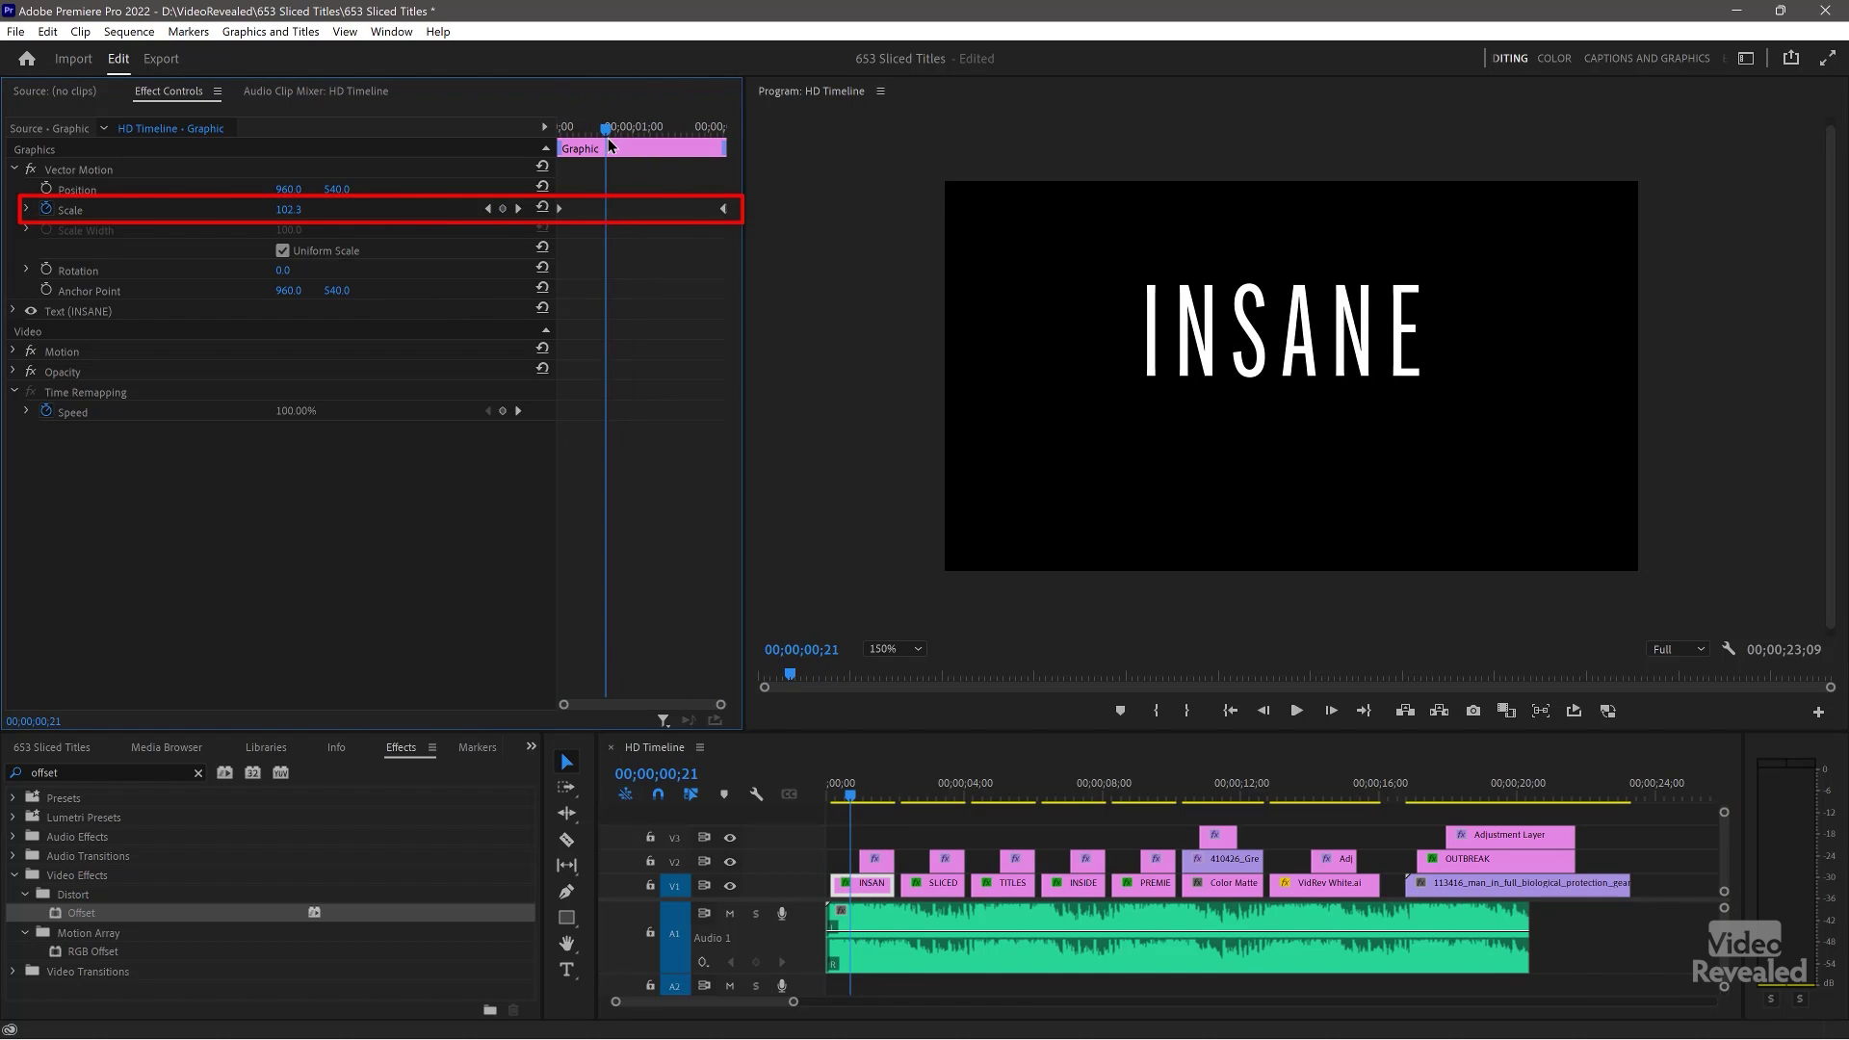
pyautogui.click(13, 170)
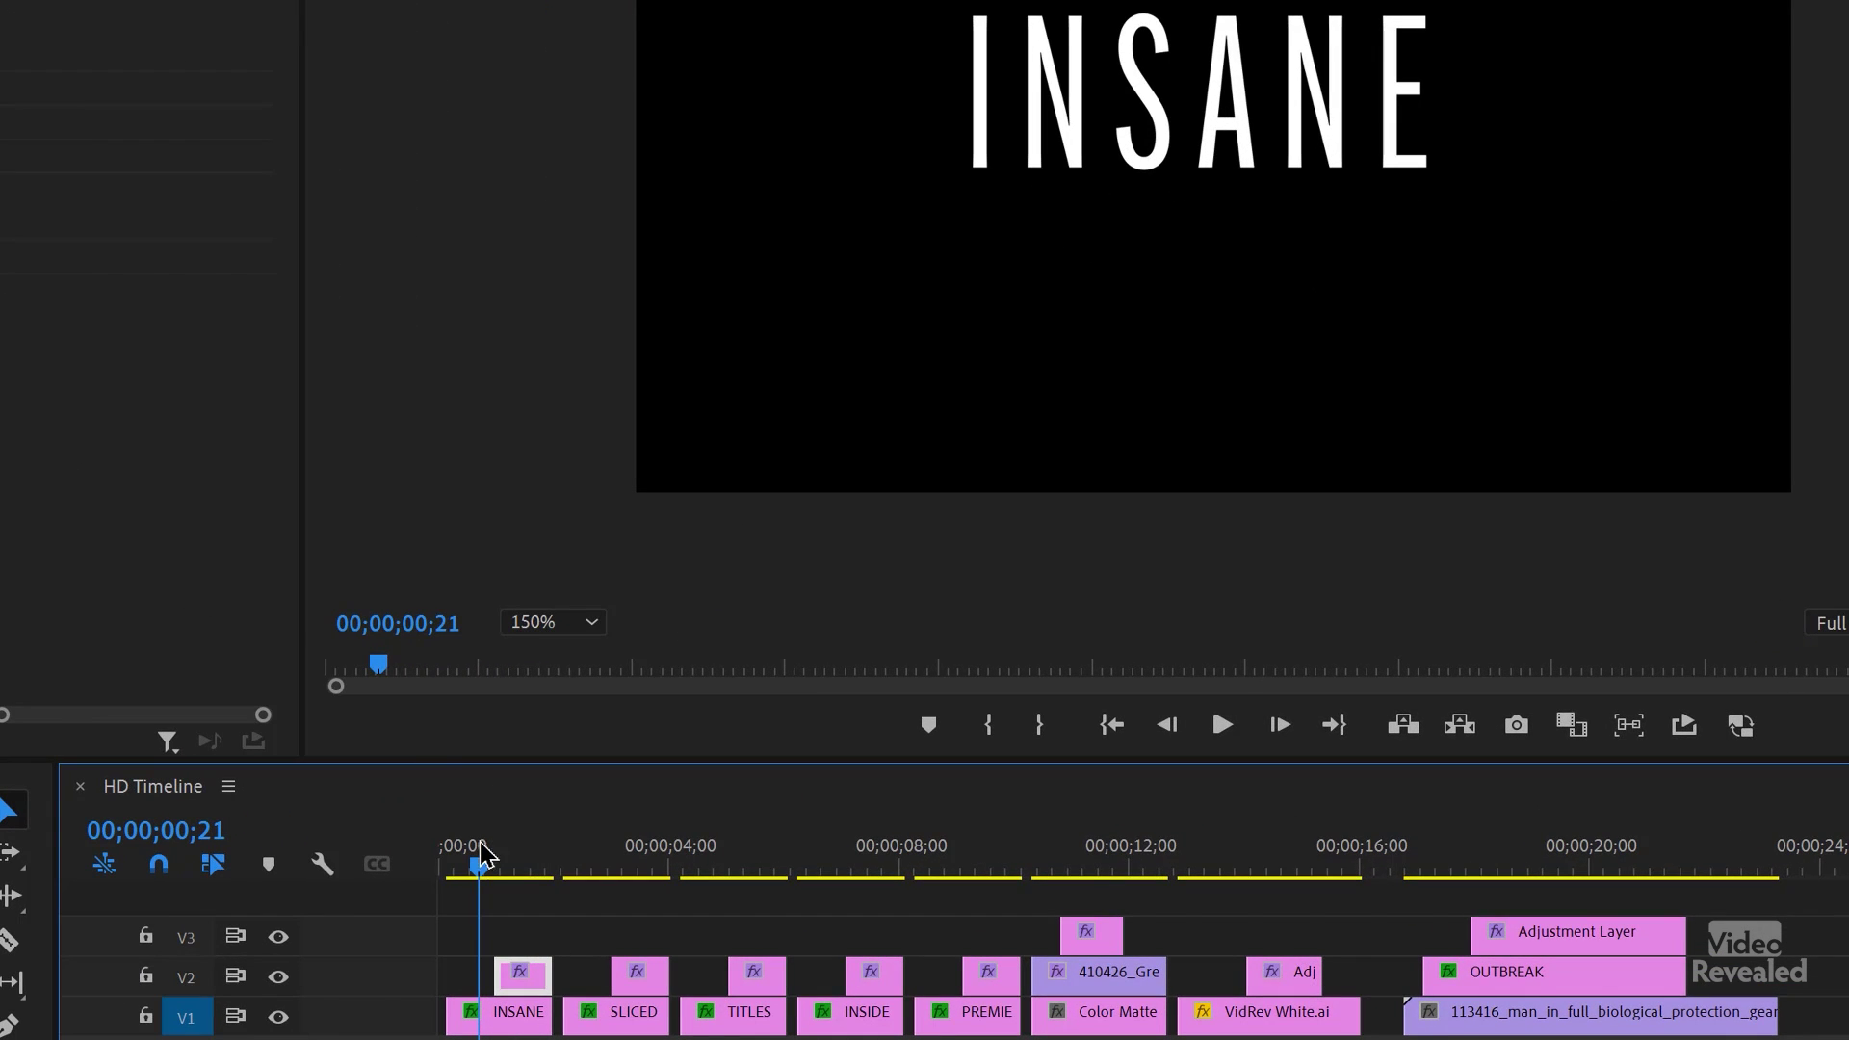
pyautogui.moveTo(486, 847); pyautogui.dragTo(521, 862)
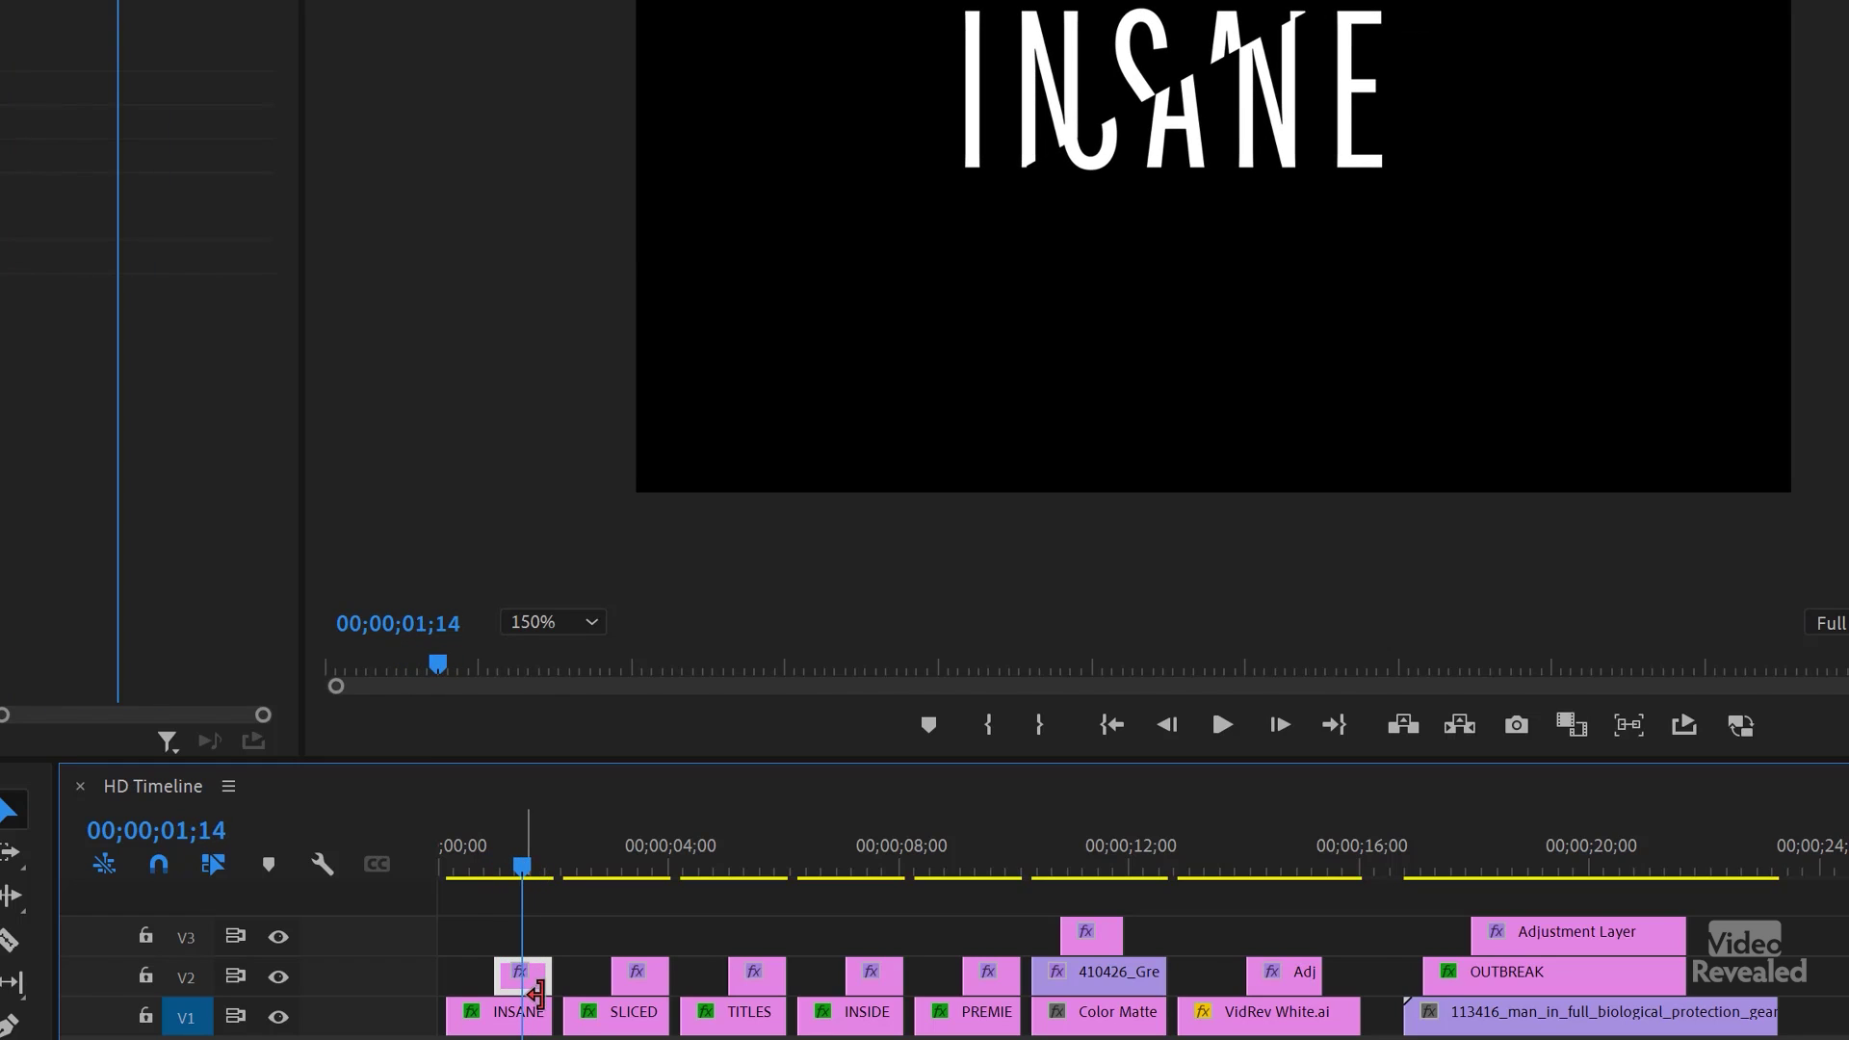
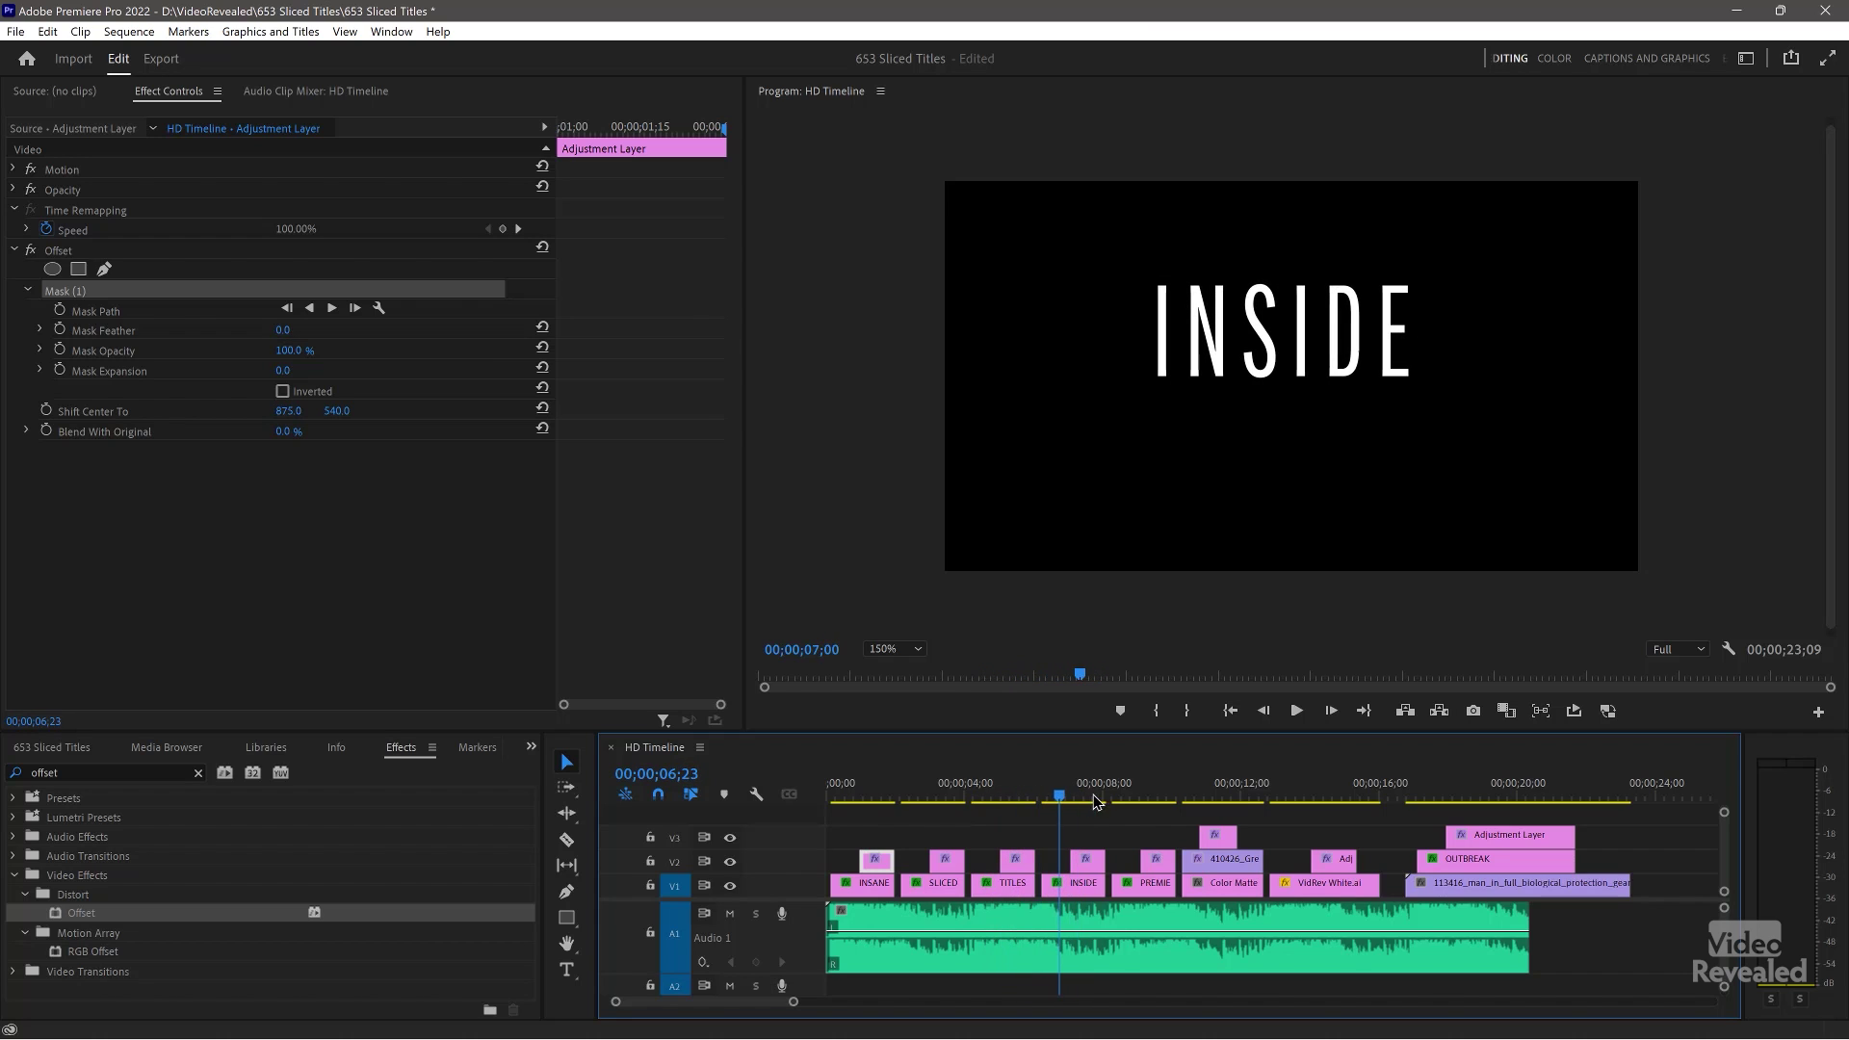
# Step: Preview the sliced green-screen figure at 00;00;11;15, fitted to the monitor, and toggle the clip's Ultra Key effect off and on
pyautogui.moveTo(1152, 802); pyautogui.dragTo(1206, 802)
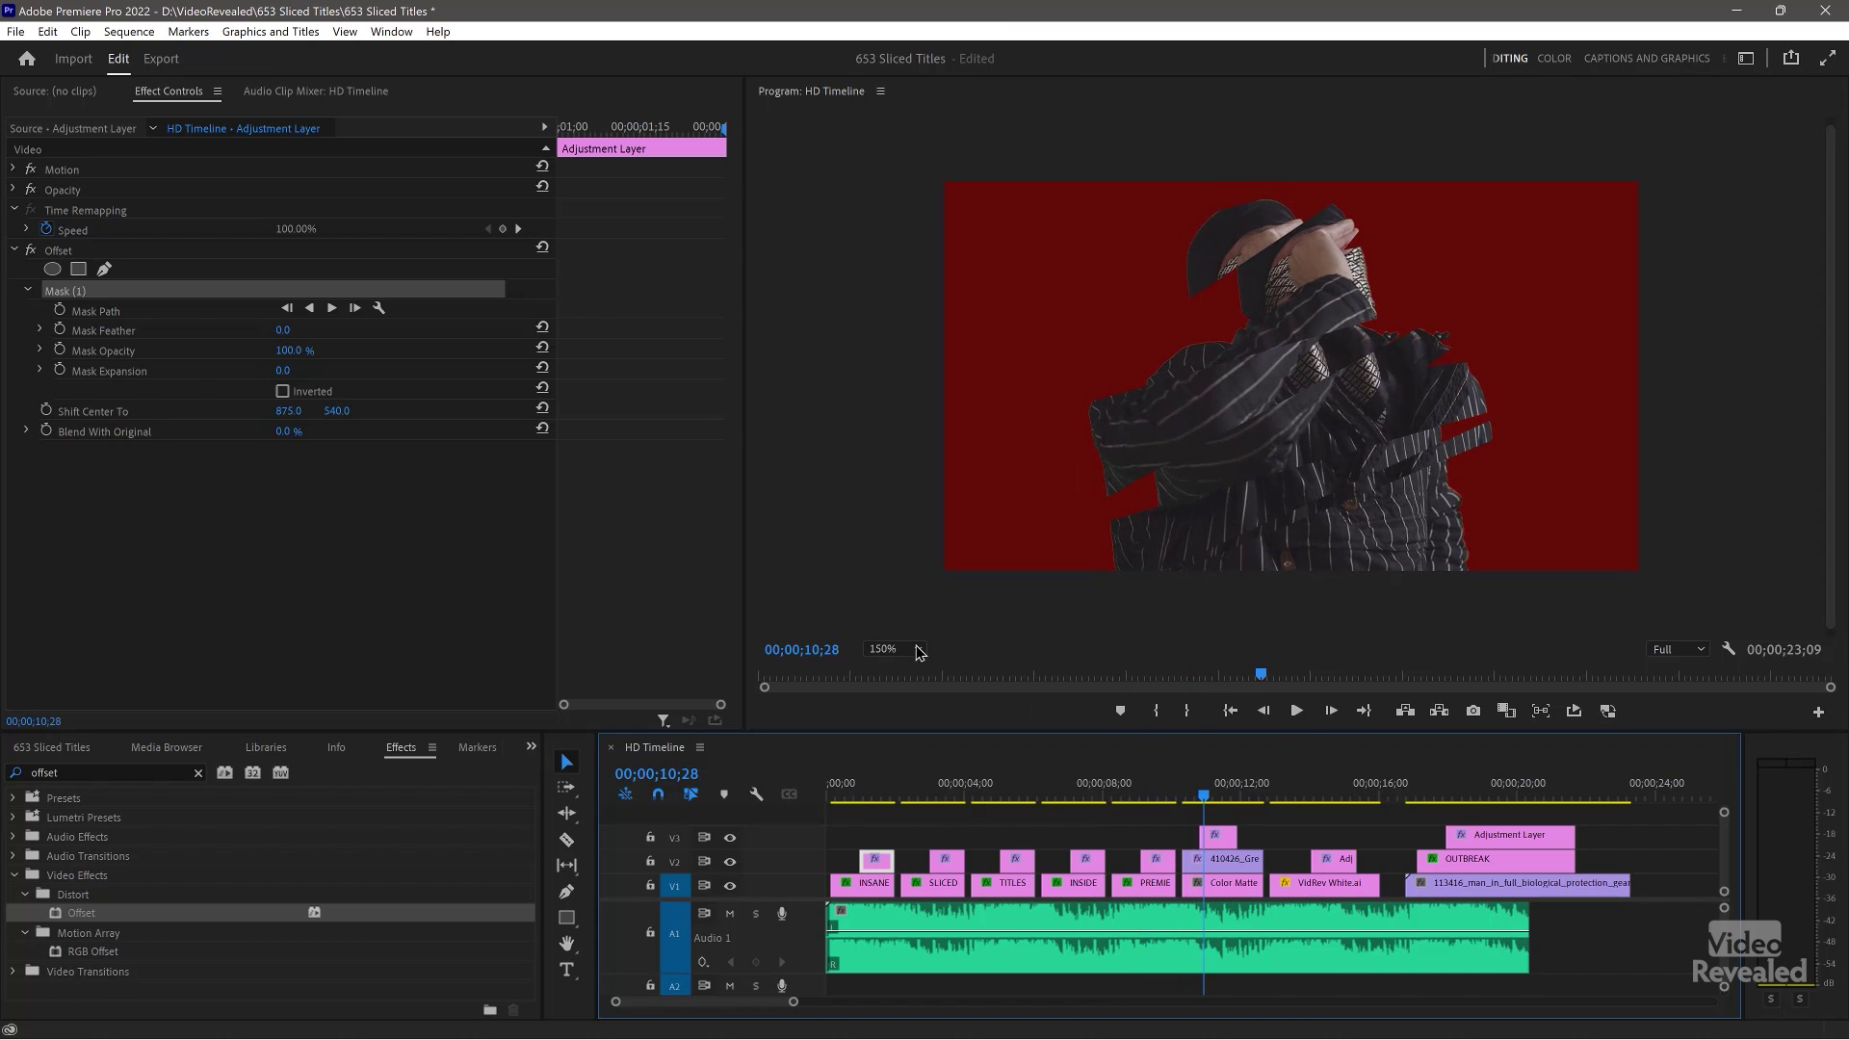
pyautogui.click(894, 649)
pyautogui.click(894, 668)
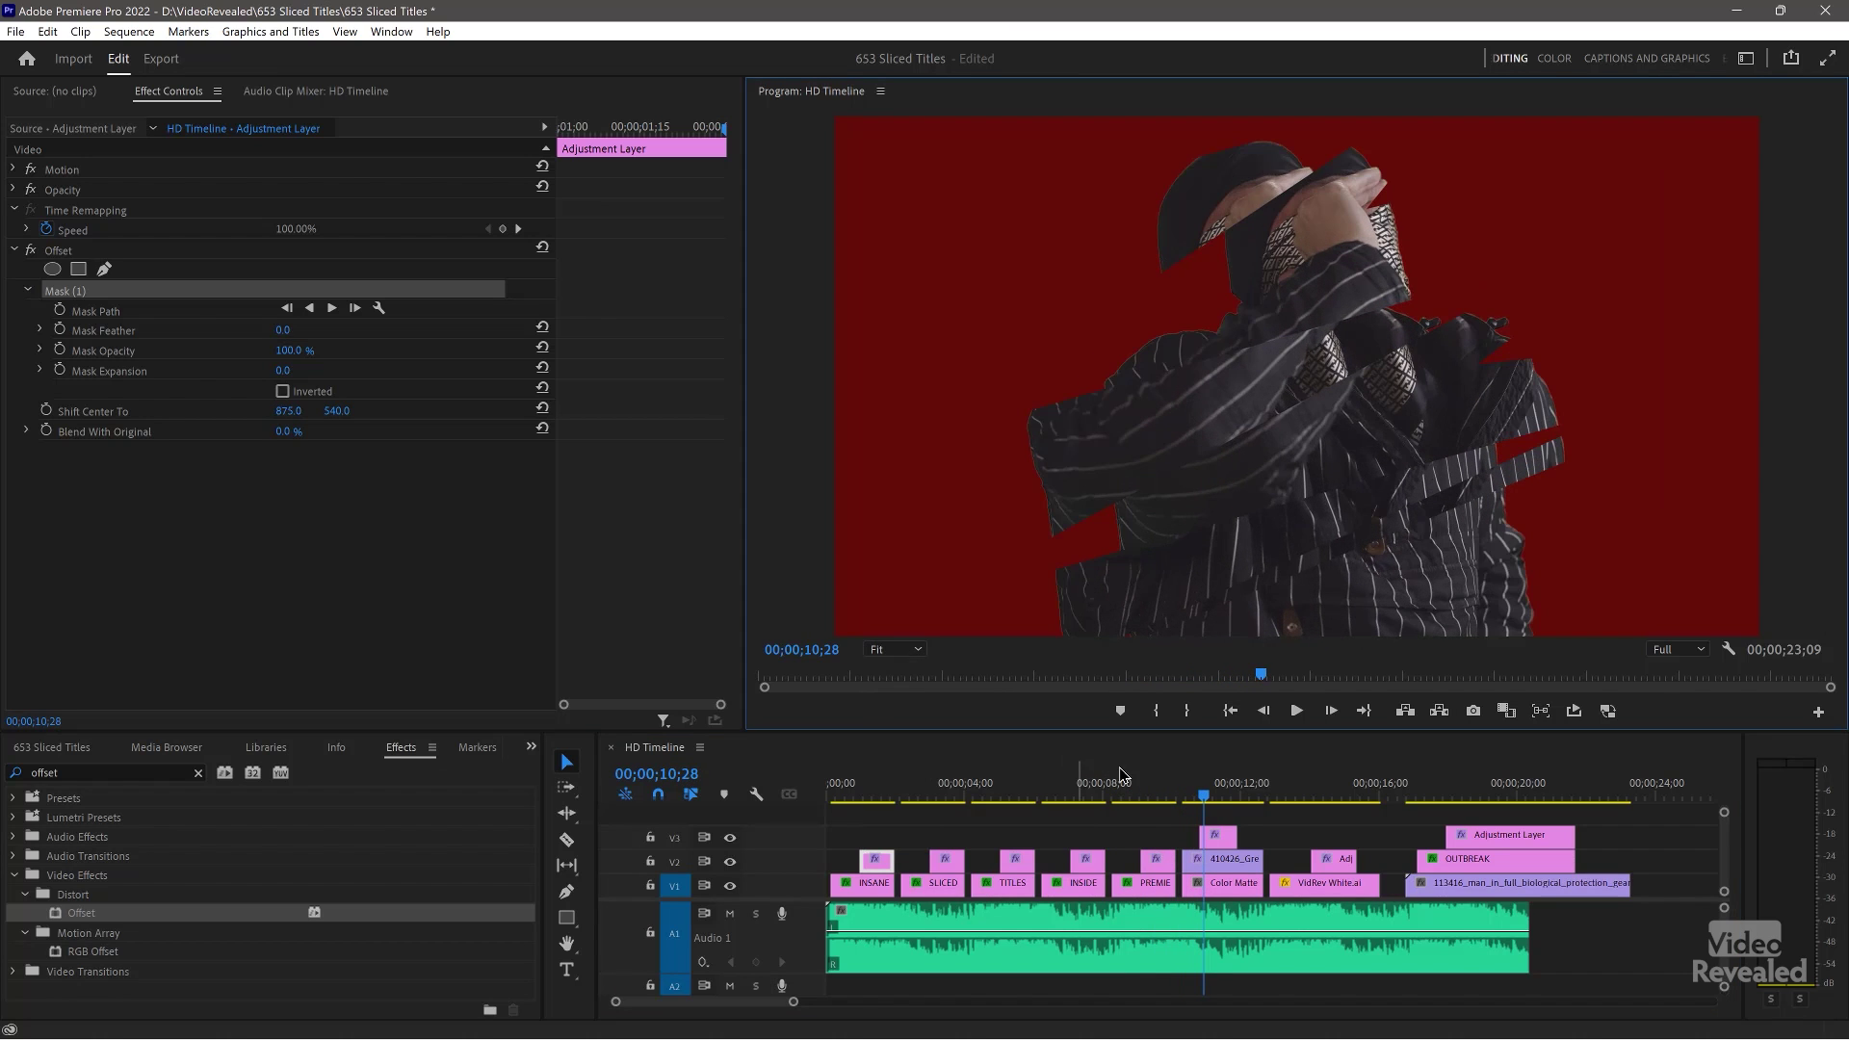
pyautogui.moveTo(1206, 802); pyautogui.dragTo(1223, 802)
pyautogui.click(1225, 867)
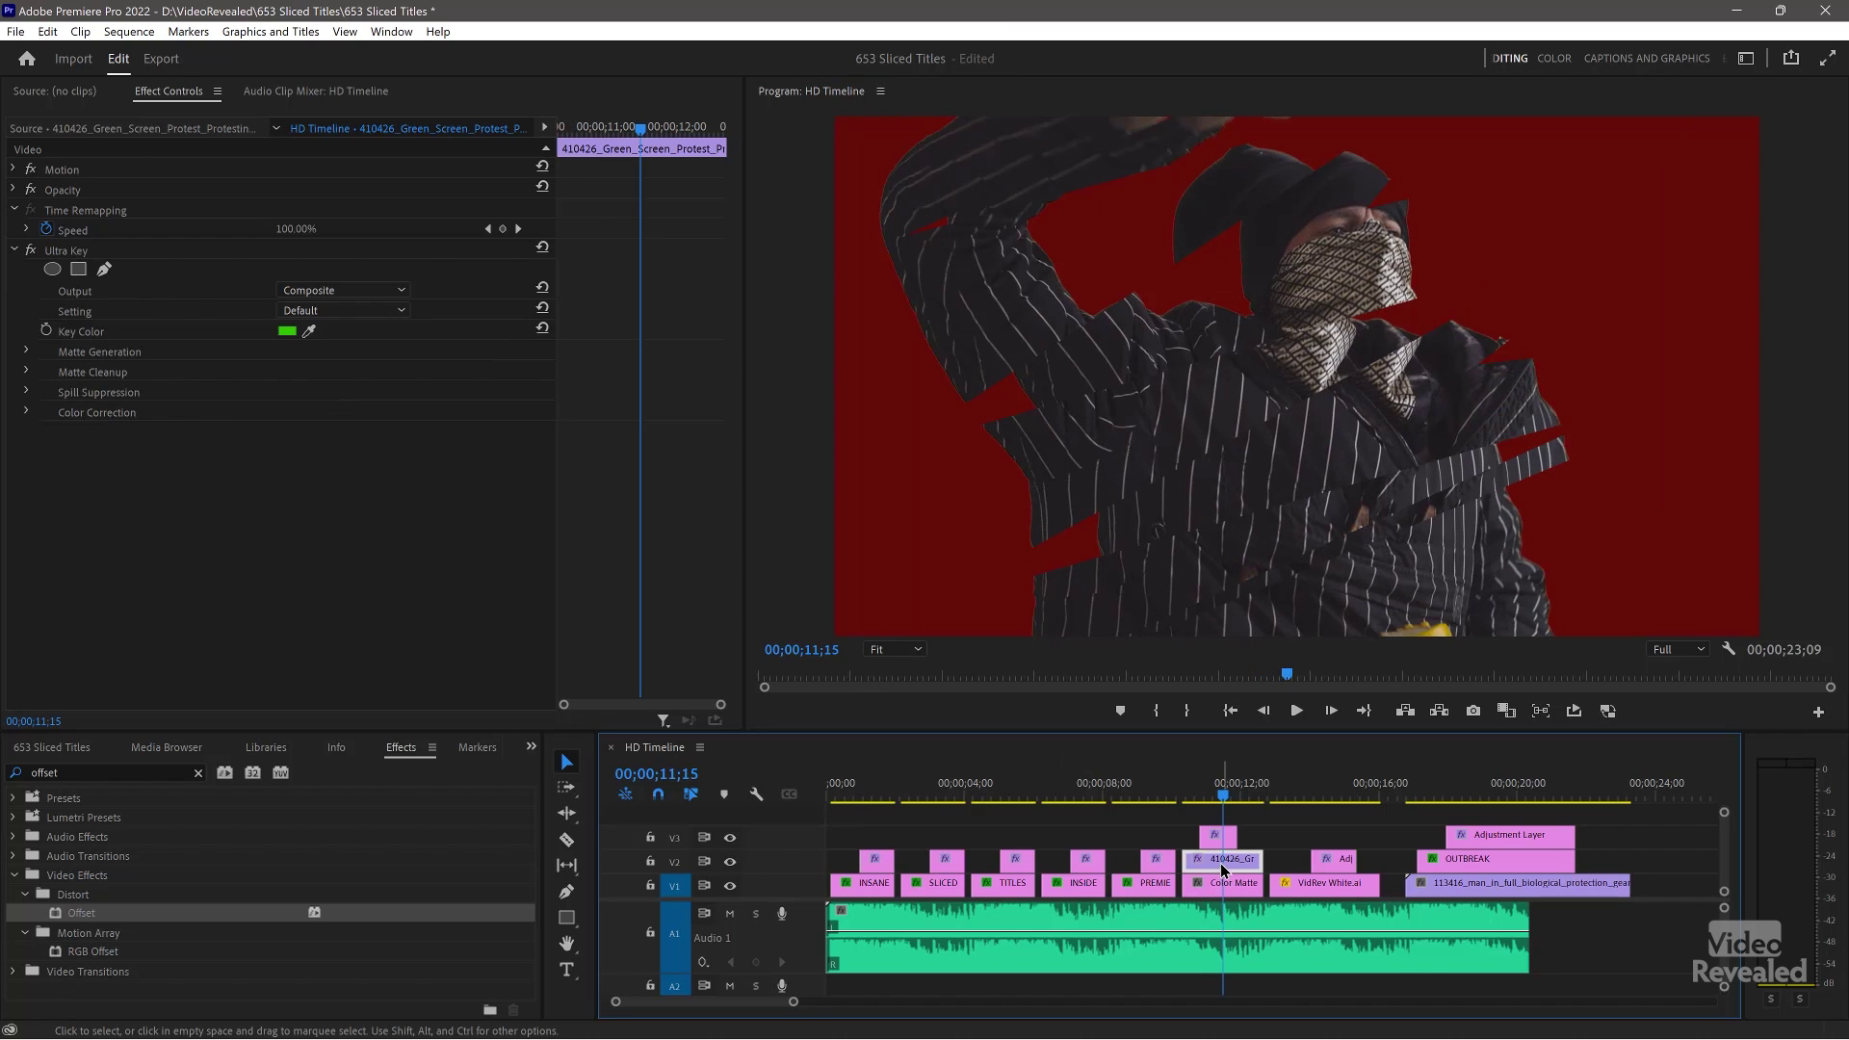
pyautogui.click(33, 251)
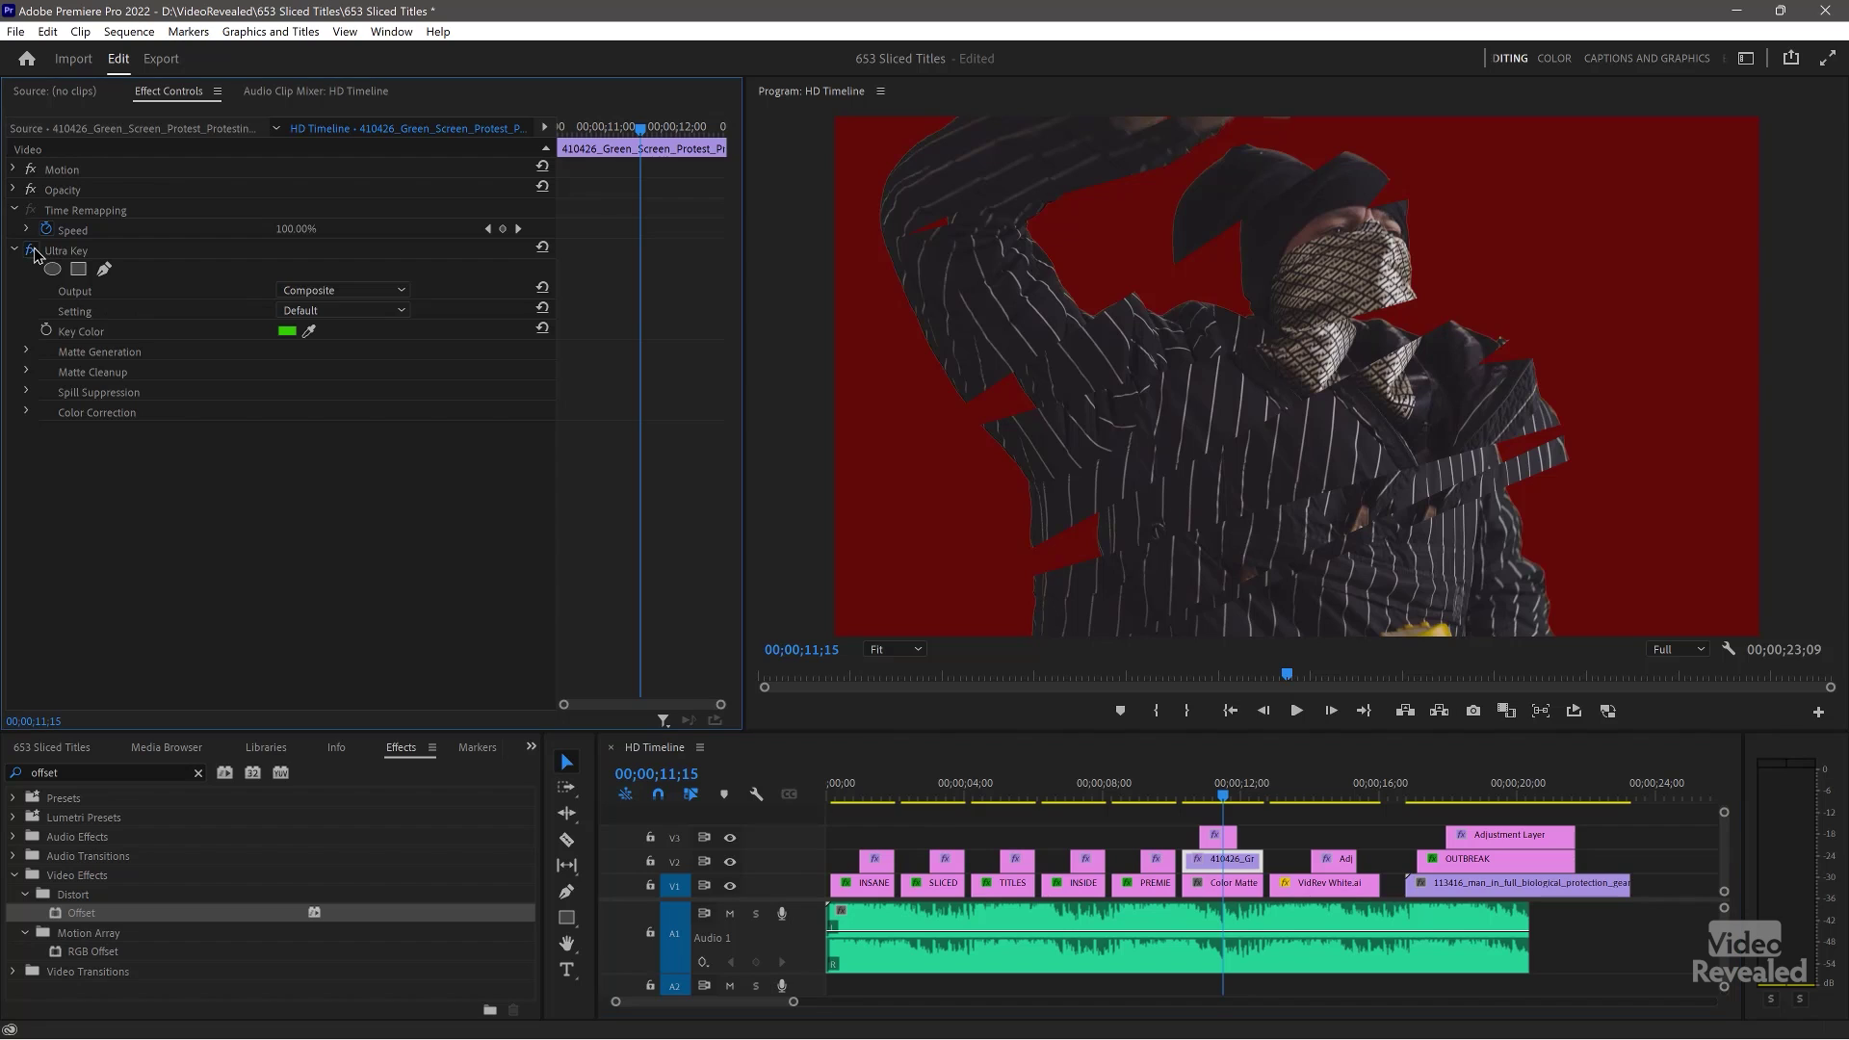
pyautogui.click(32, 250)
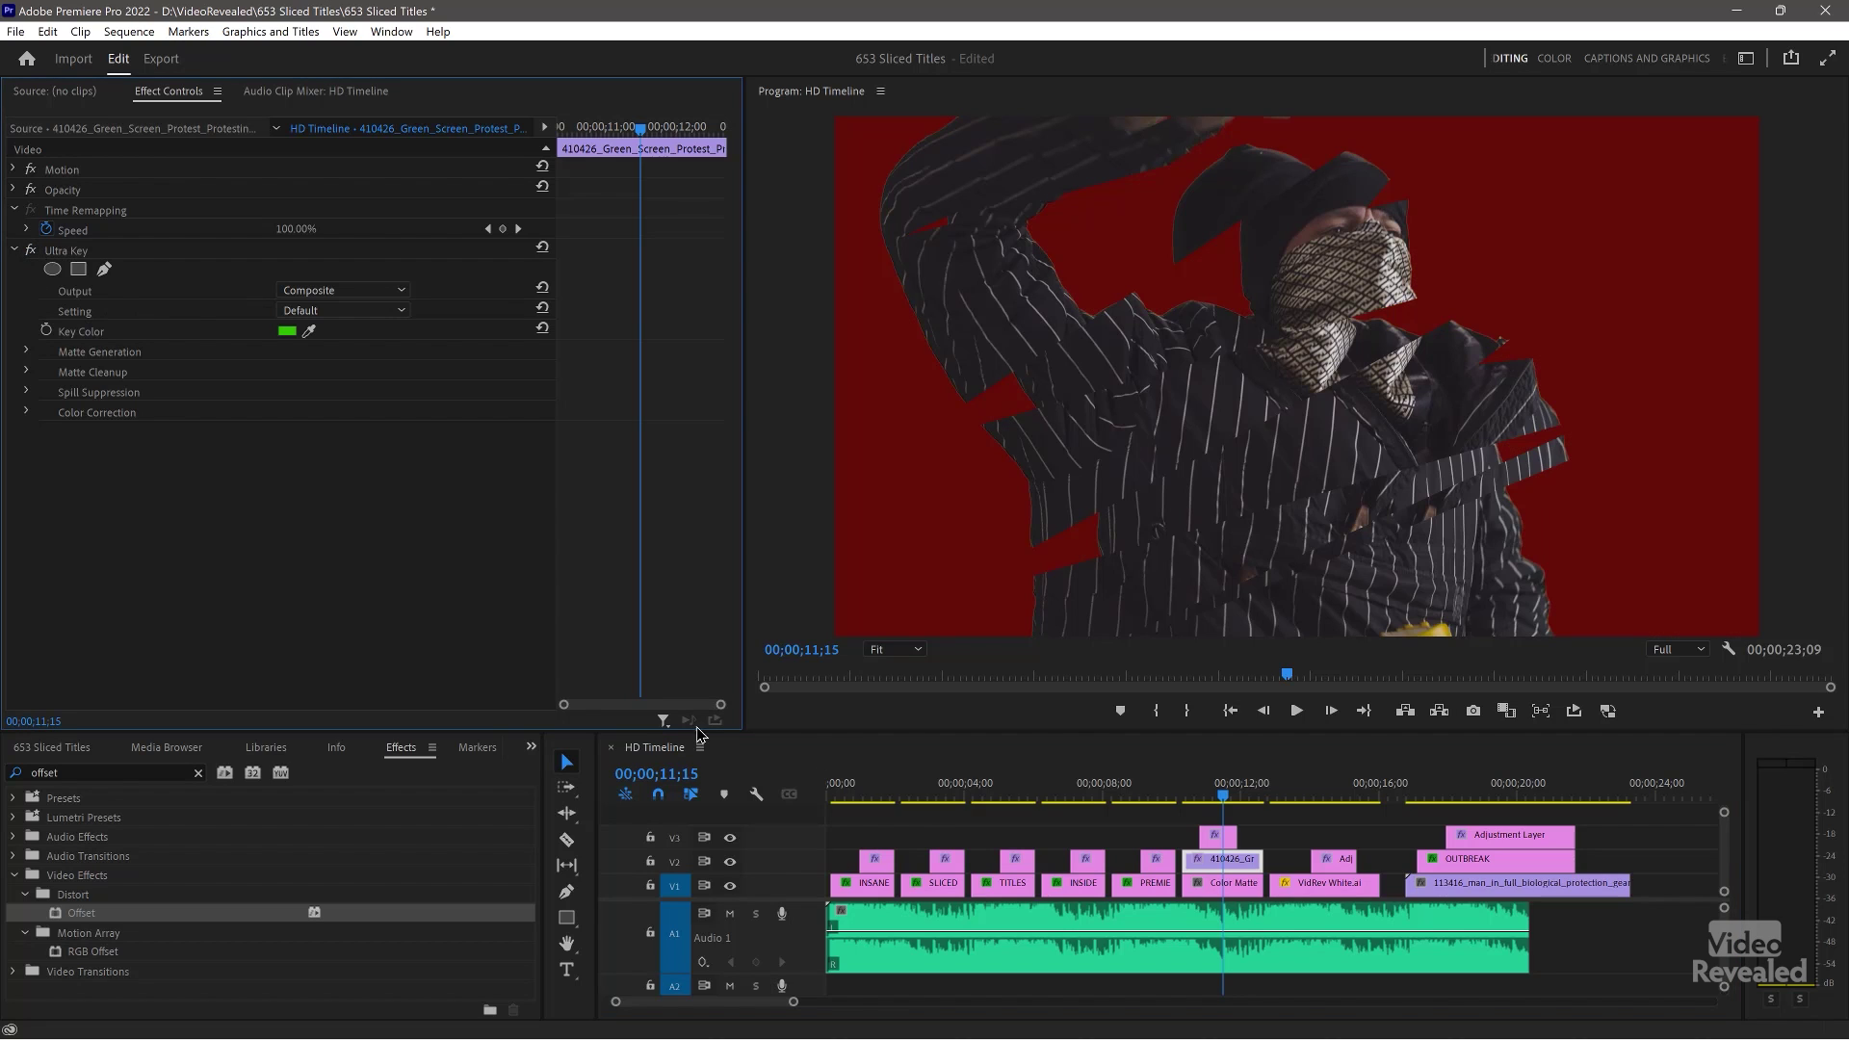
# Step: Delete the existing zigzag mask from the Offset effect on the adjustment layer above the green-screen clip
pyautogui.click(1219, 837)
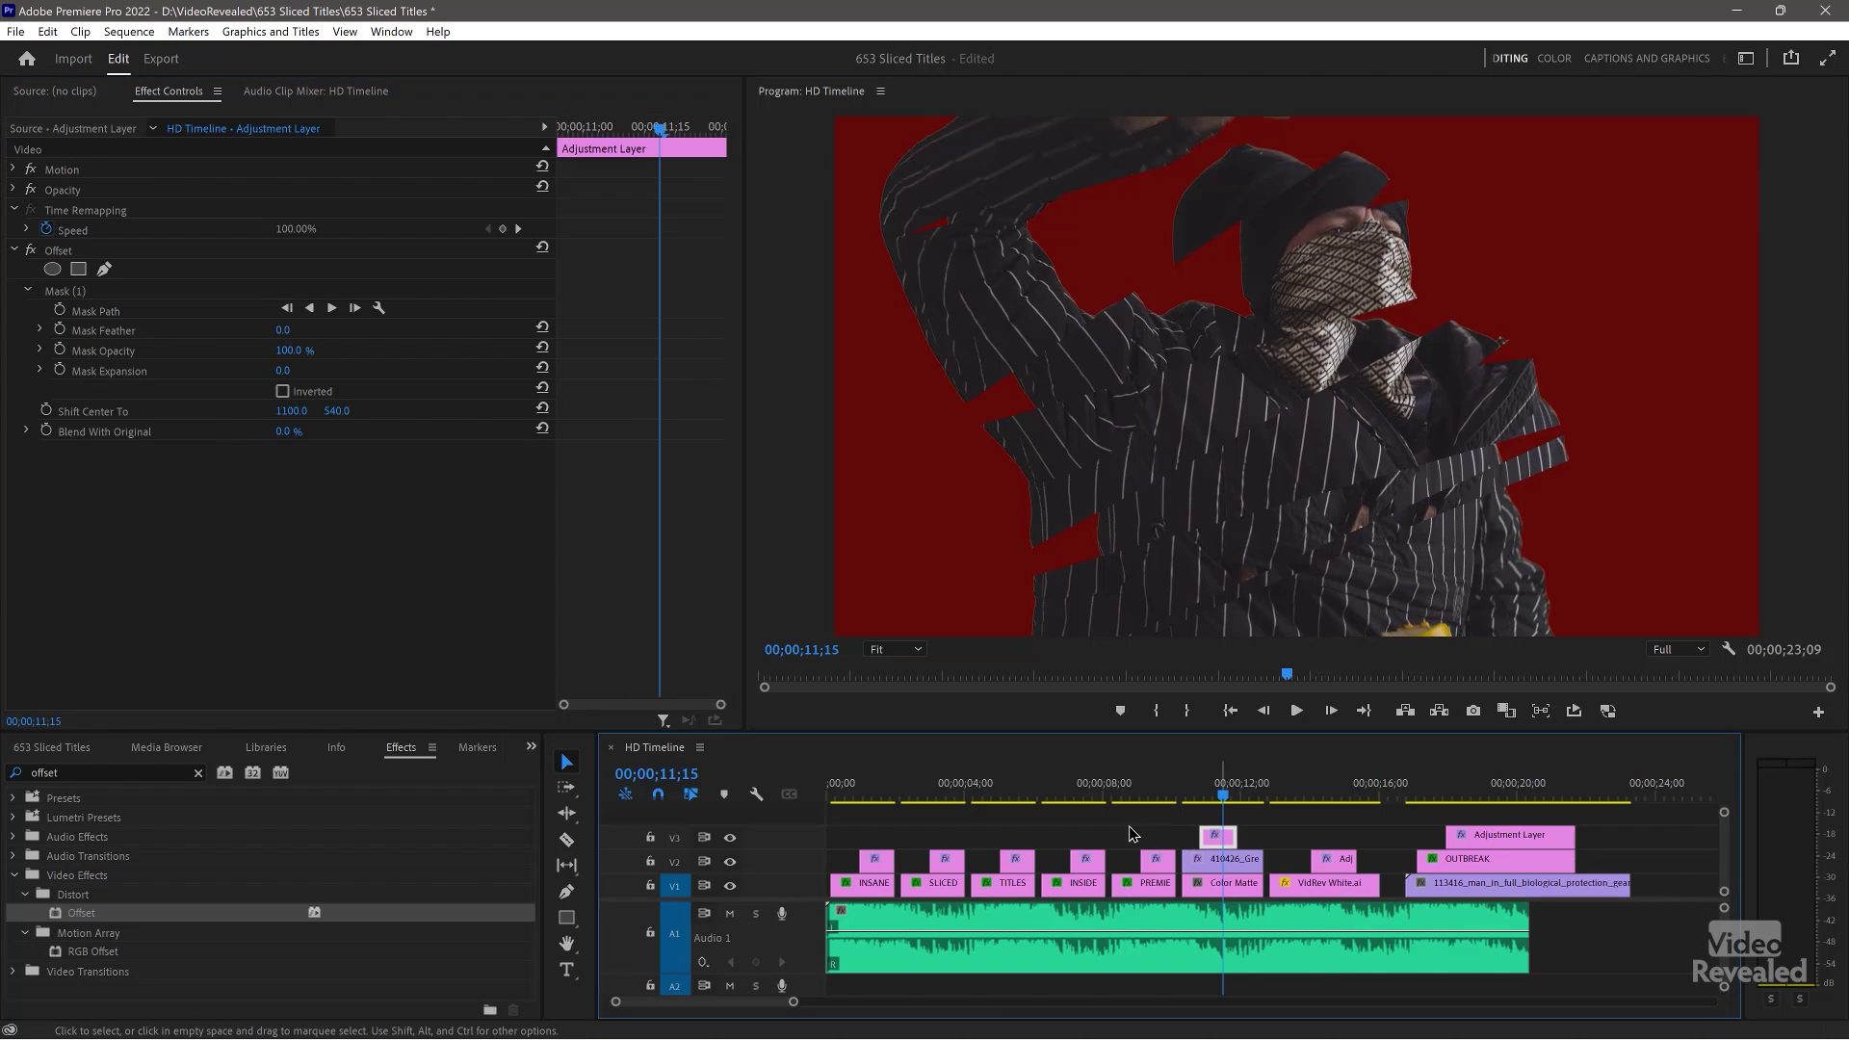
pyautogui.click(96, 291)
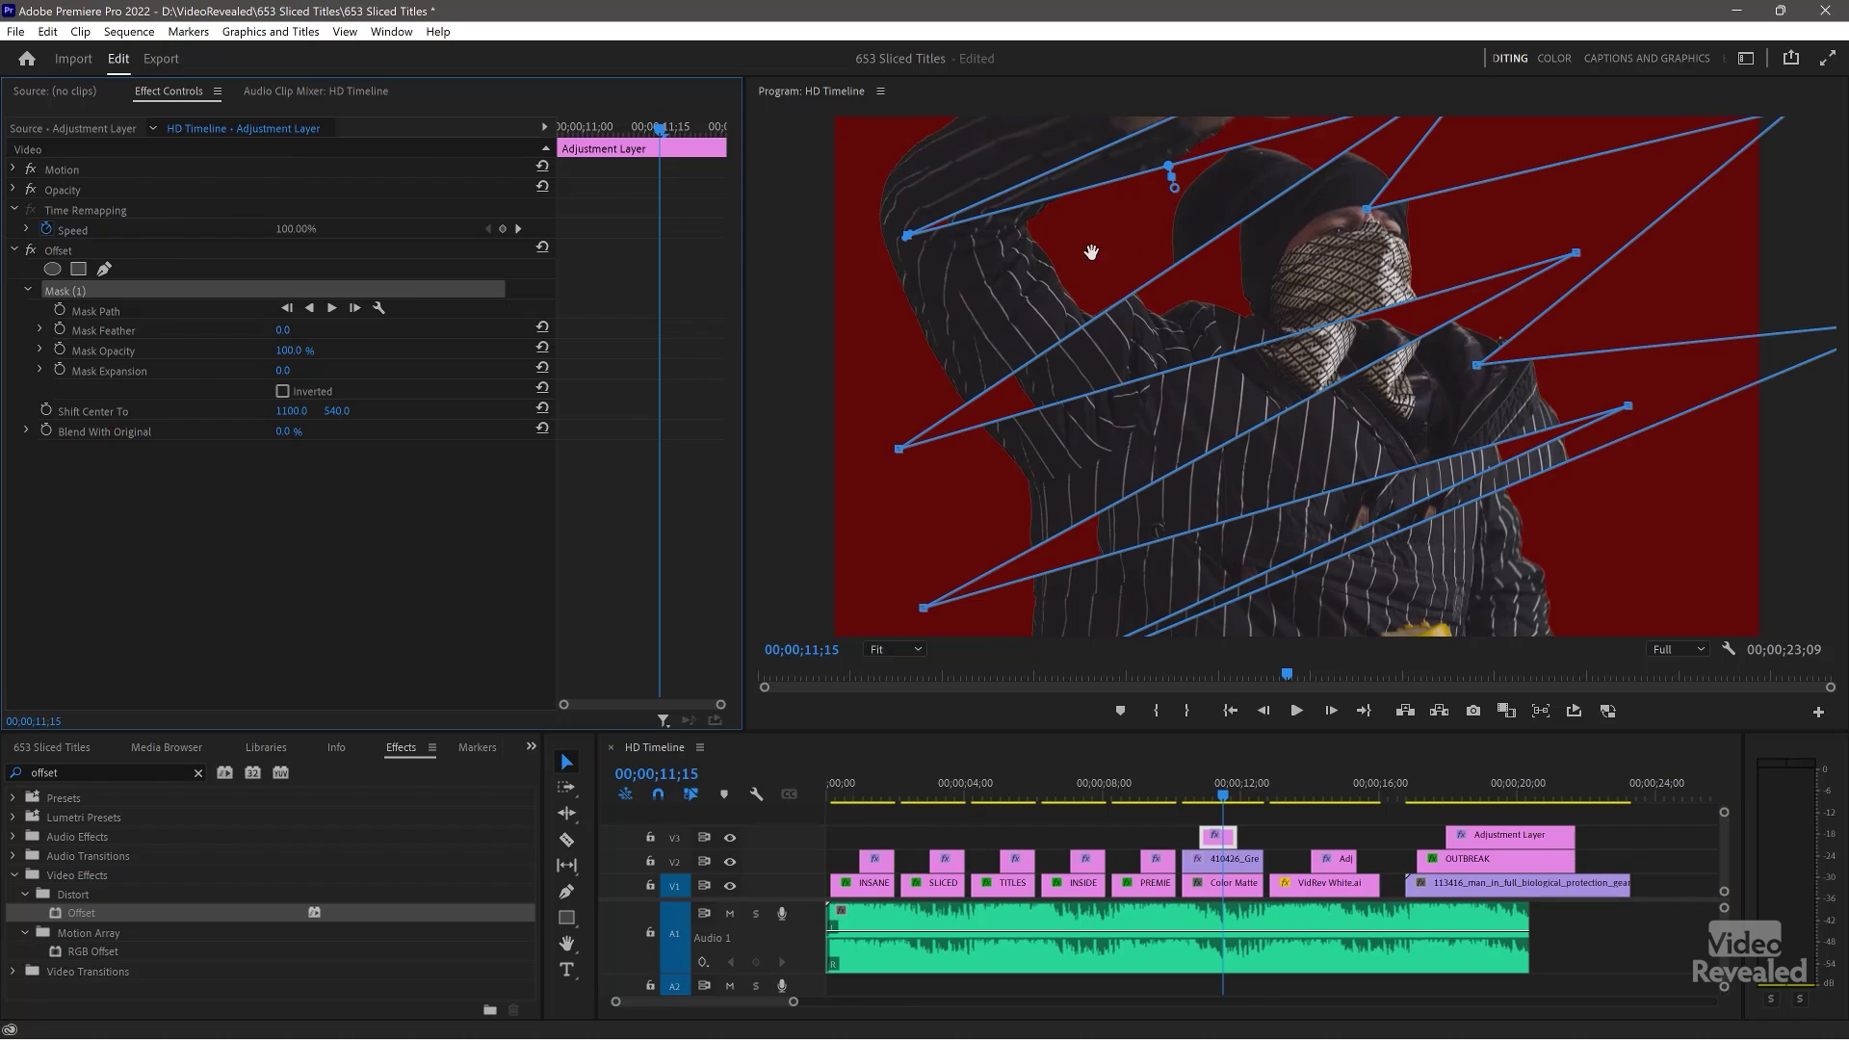
pyautogui.moveTo(896, 449); pyautogui.dragTo(895, 473)
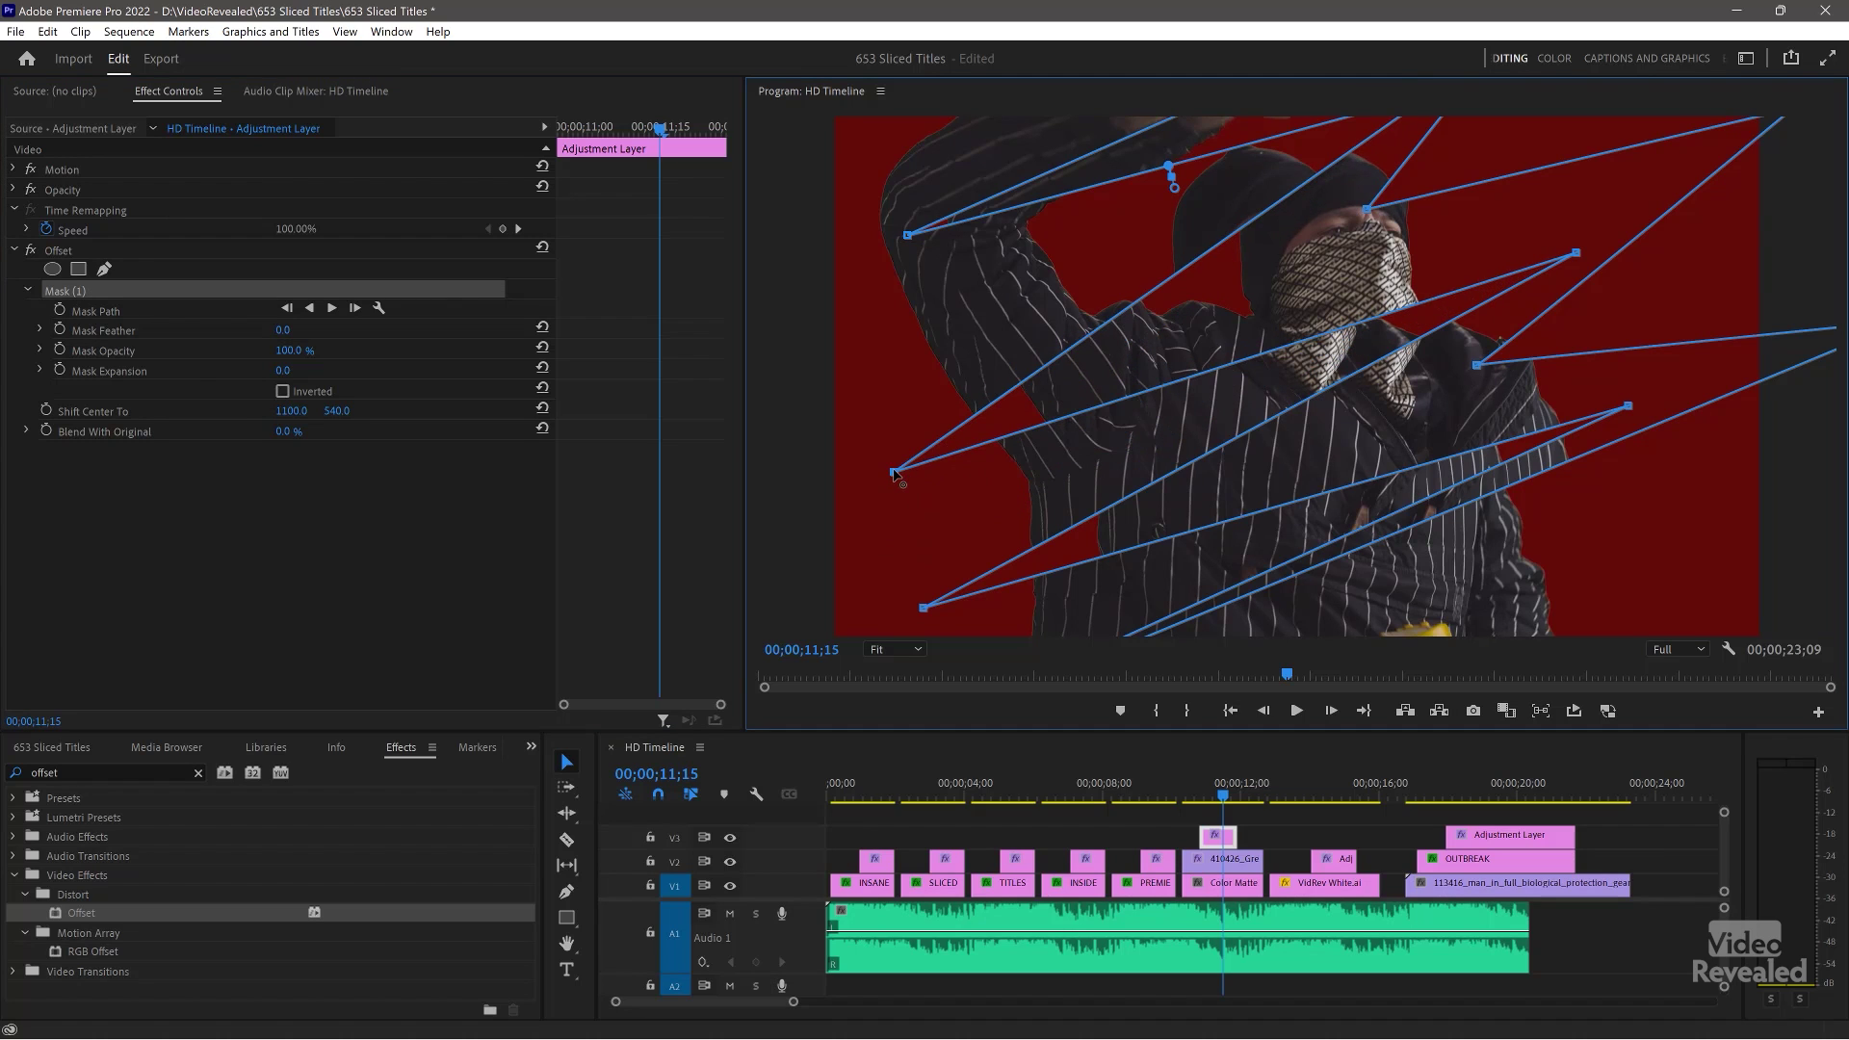
pyautogui.click(79, 295)
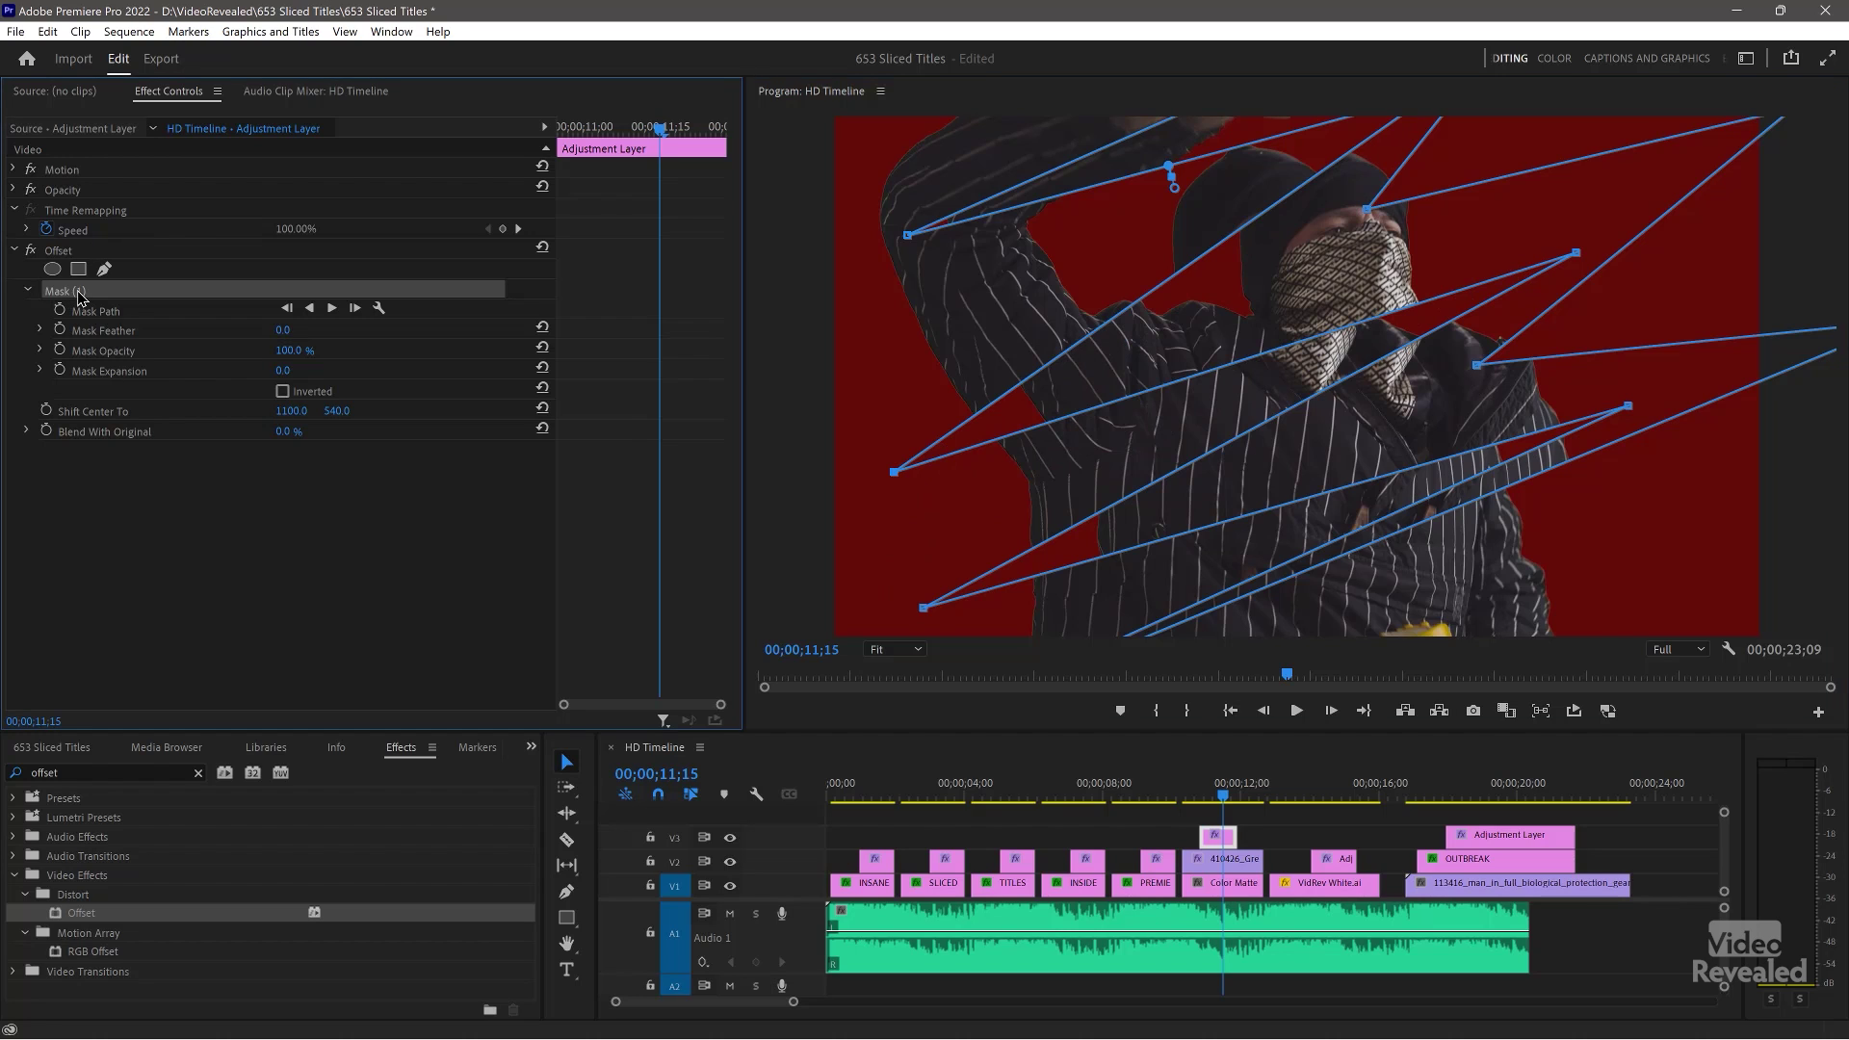
pyautogui.press('Delete')
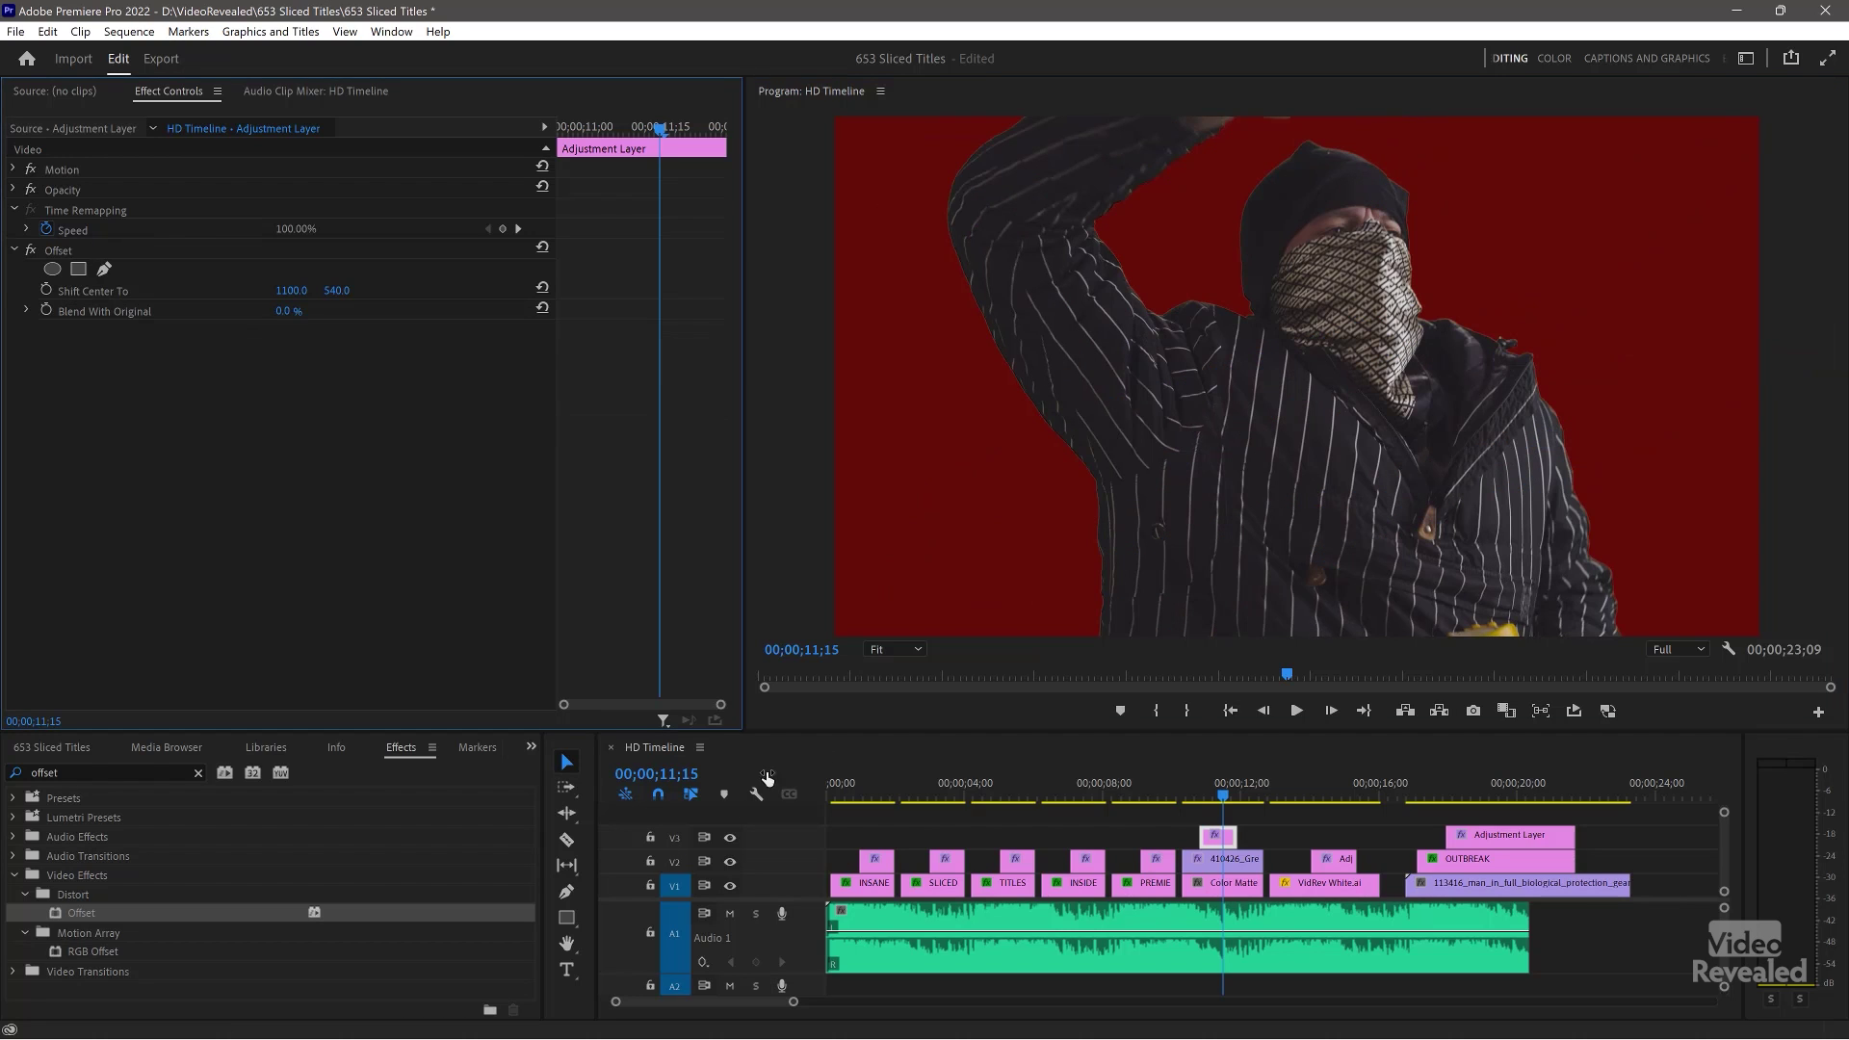
# Step: Draw a closed zigzag pen mask across the figure for the Offset effect and shift its point on the chest slightly left
pyautogui.click(909, 649)
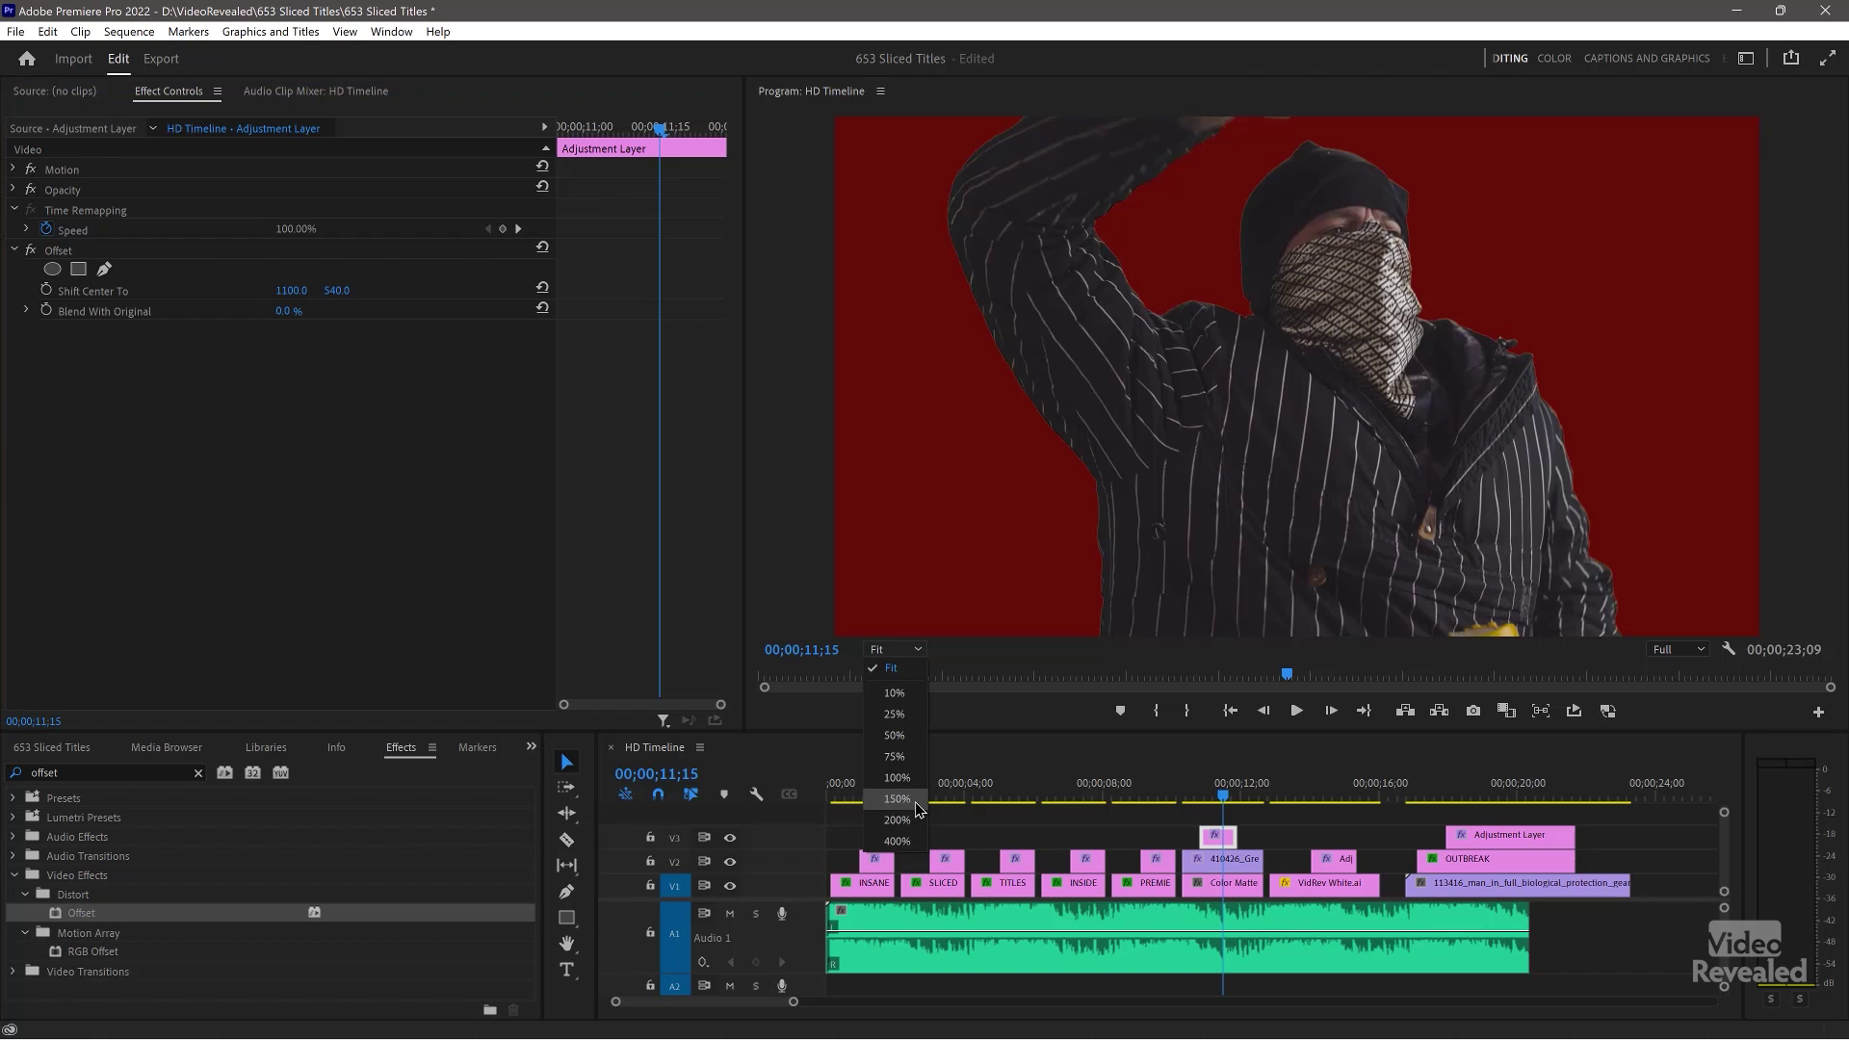
pyautogui.click(913, 807)
pyautogui.click(105, 272)
pyautogui.click(1065, 161)
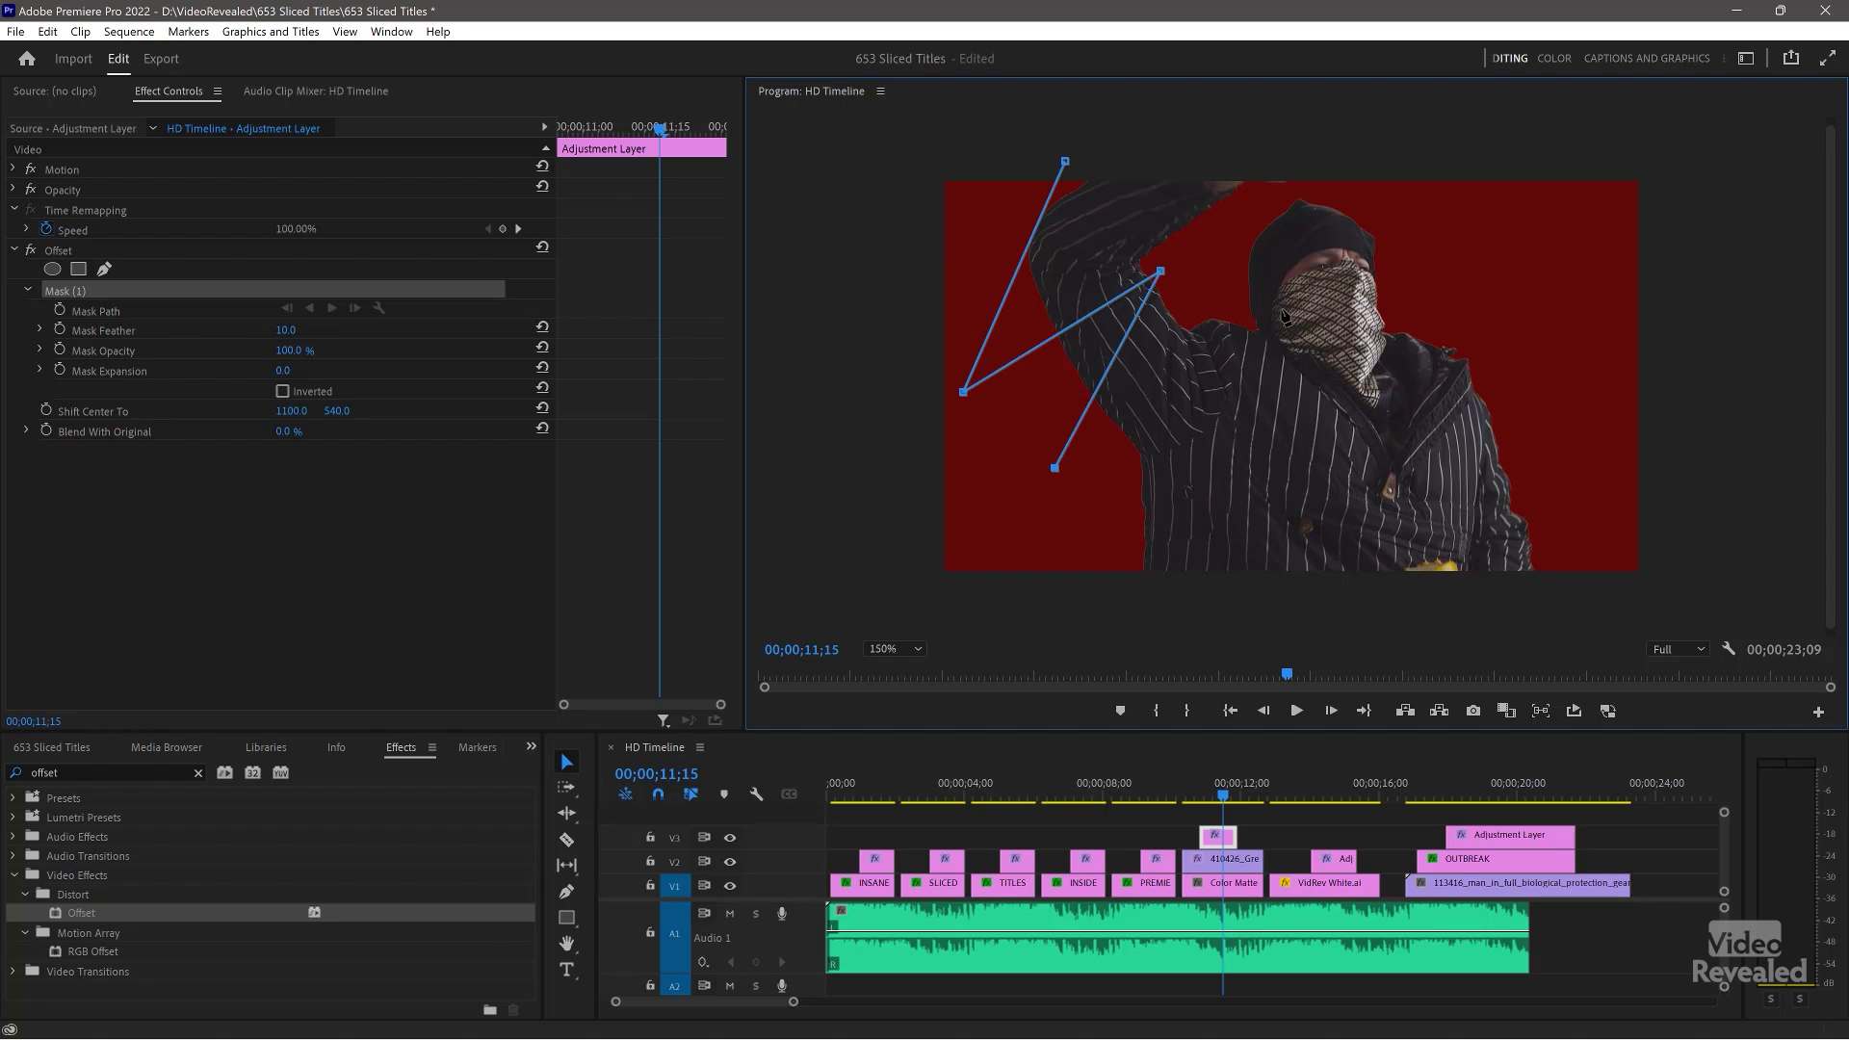
pyautogui.click(1072, 565)
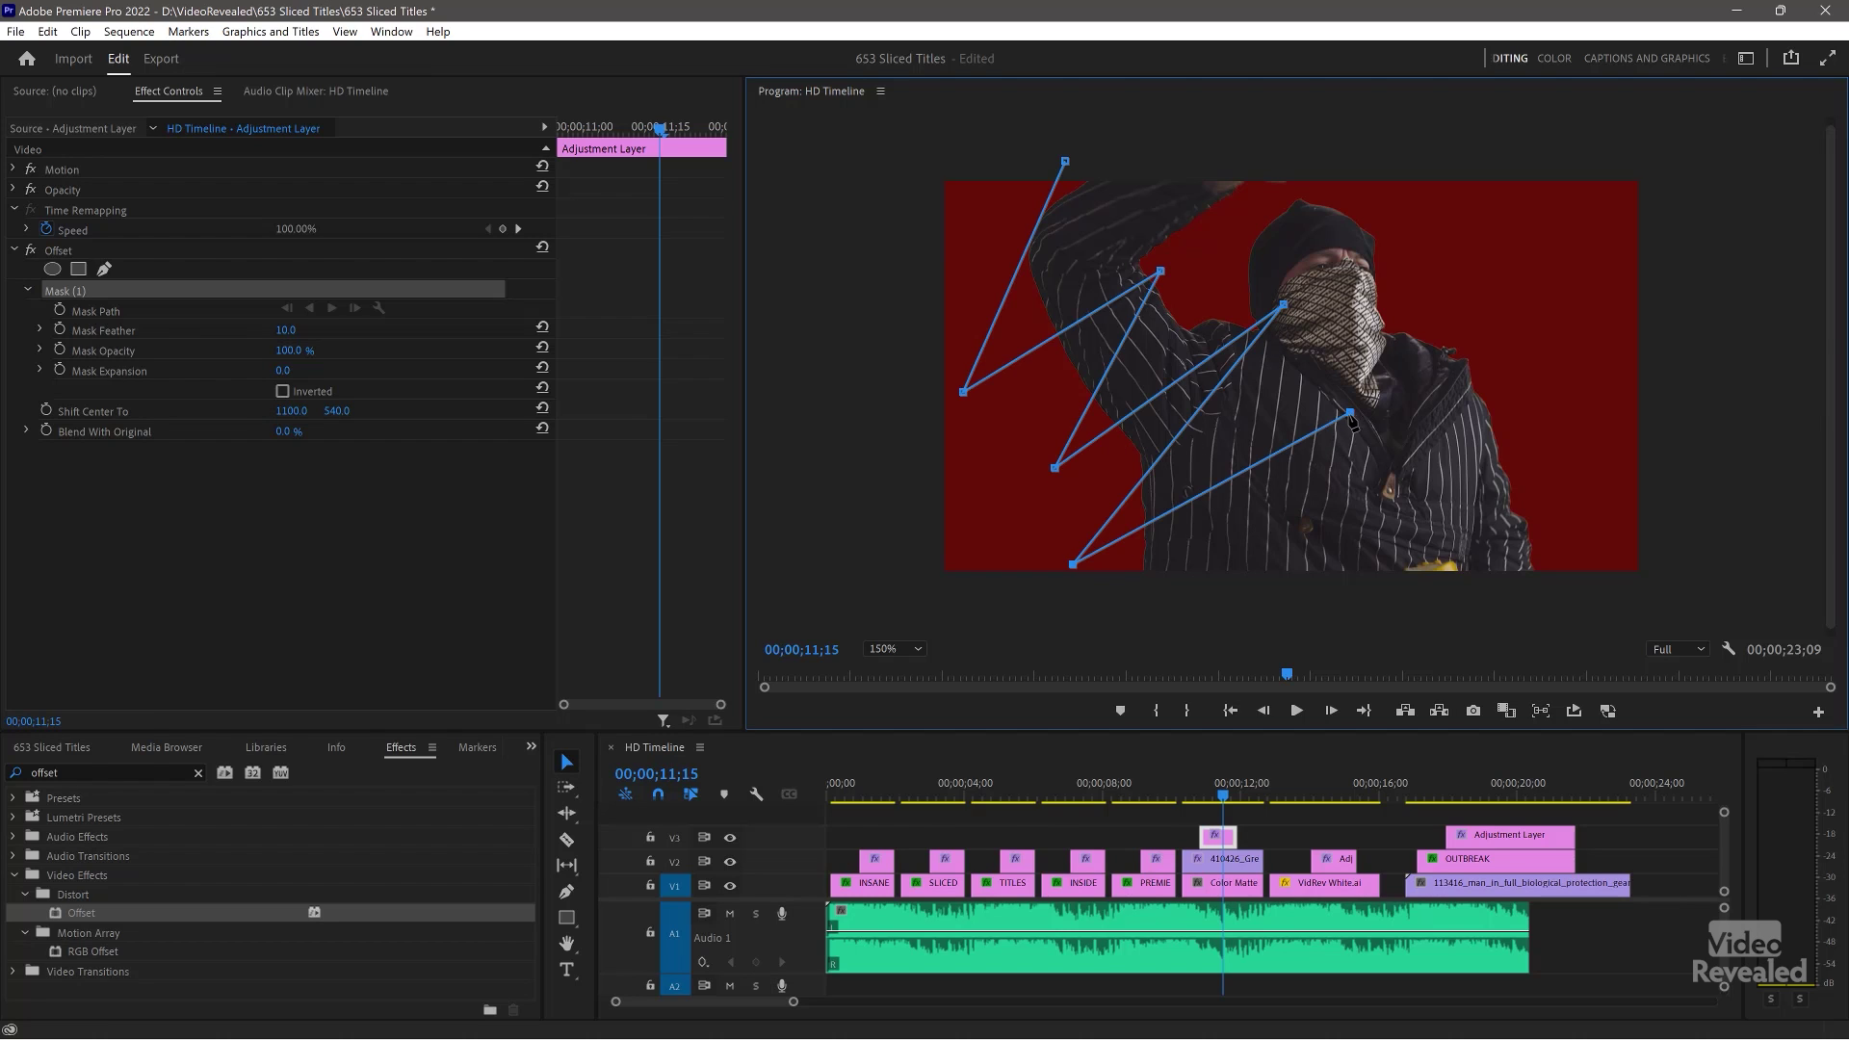
pyautogui.click(1581, 302)
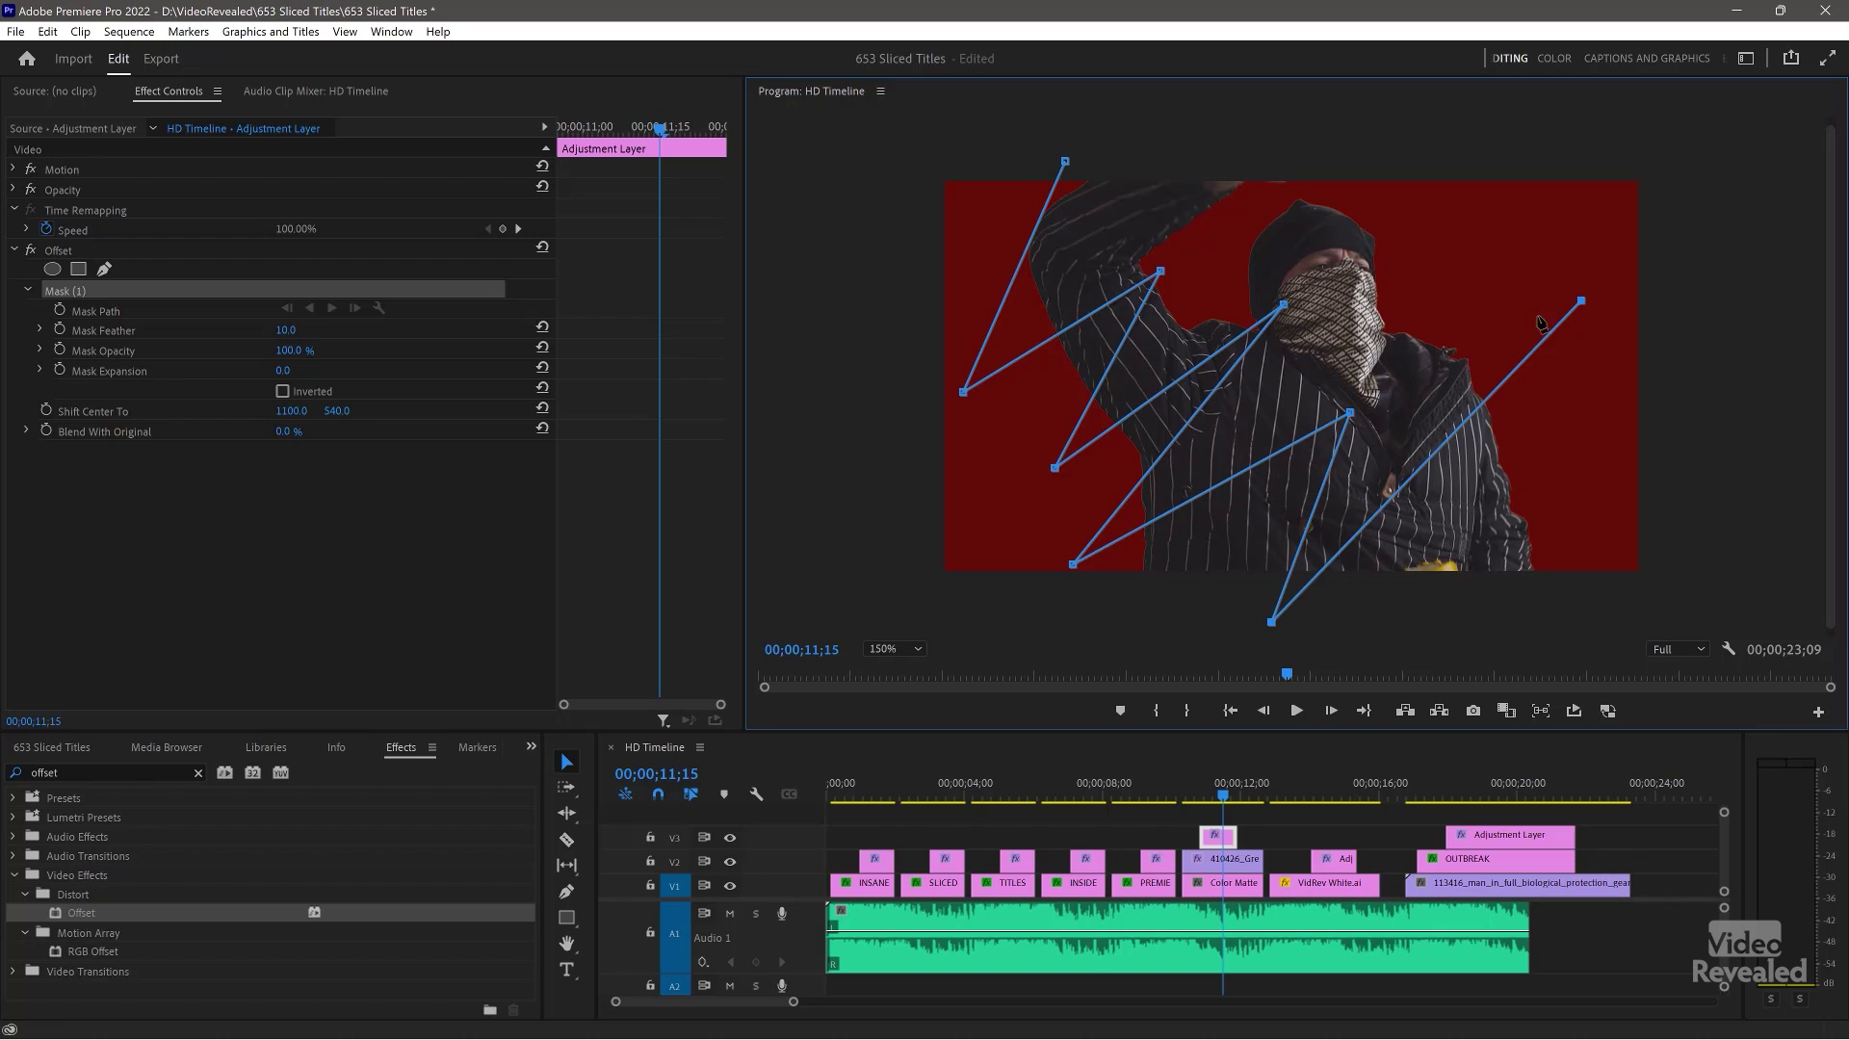
pyautogui.click(1435, 377)
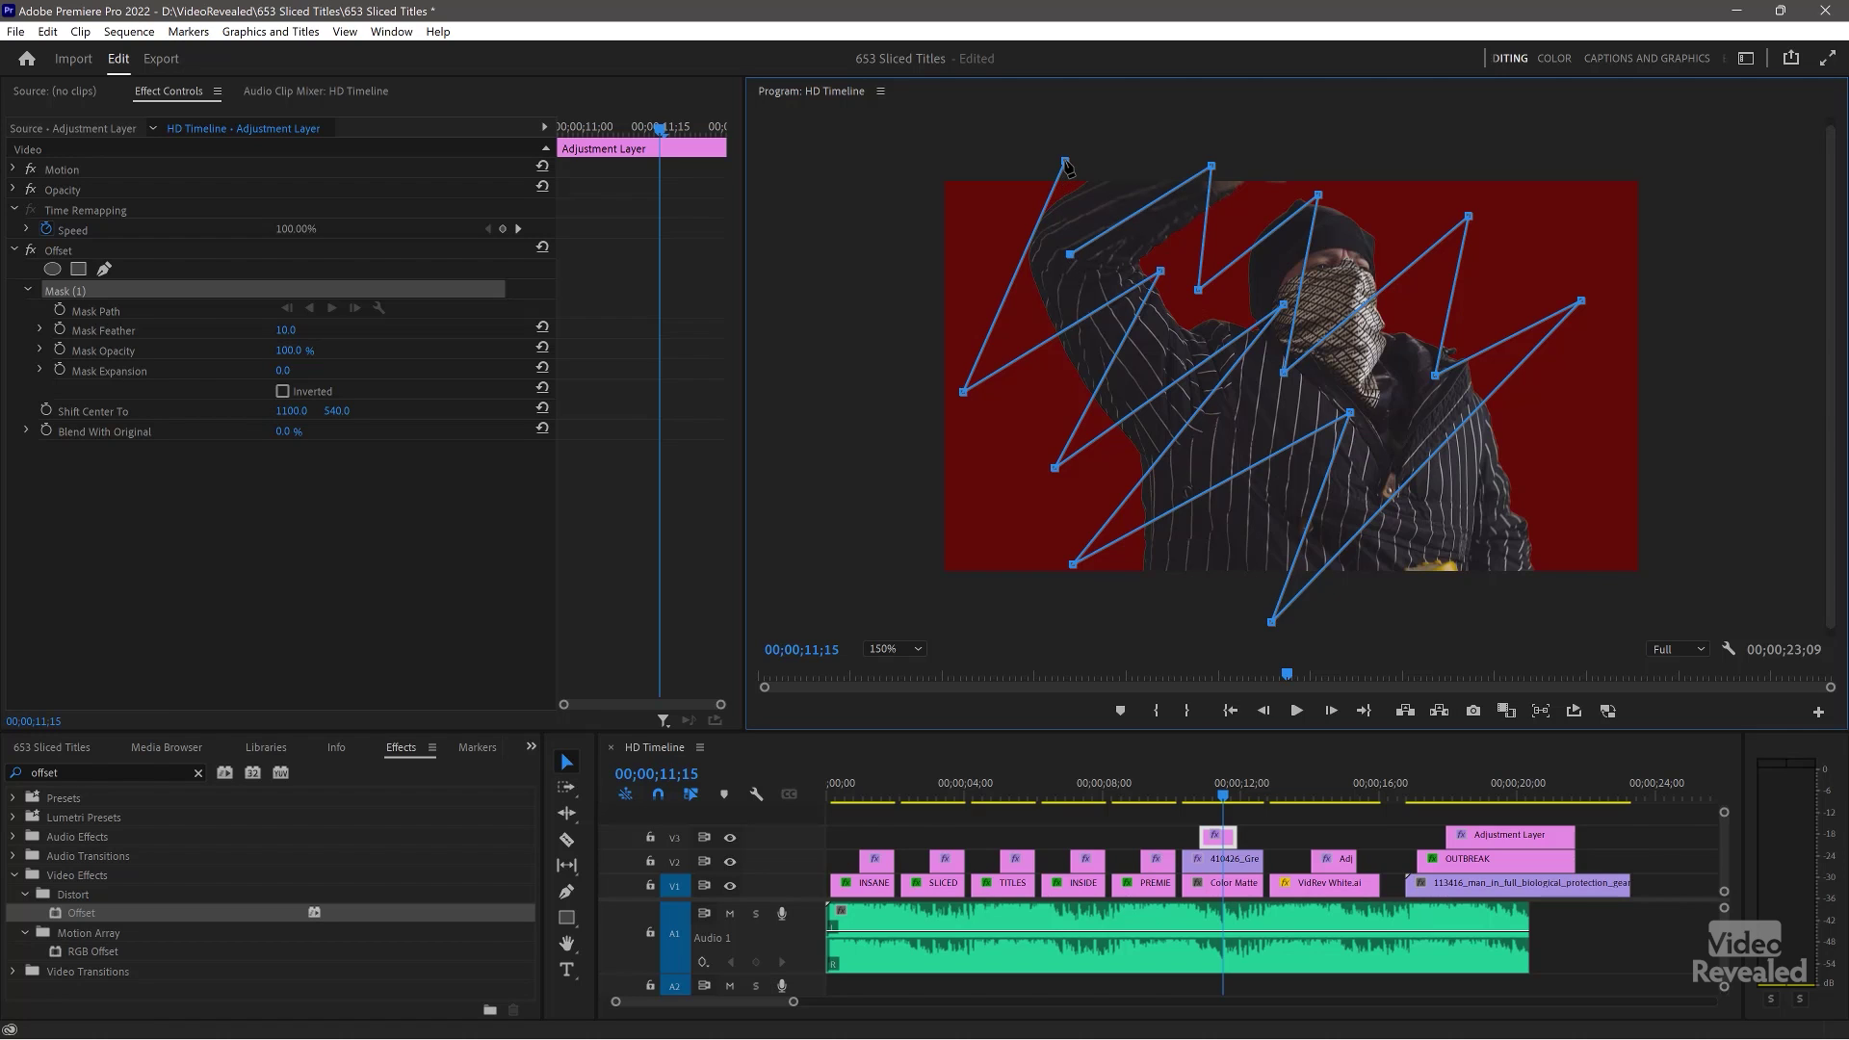
pyautogui.click(1065, 162)
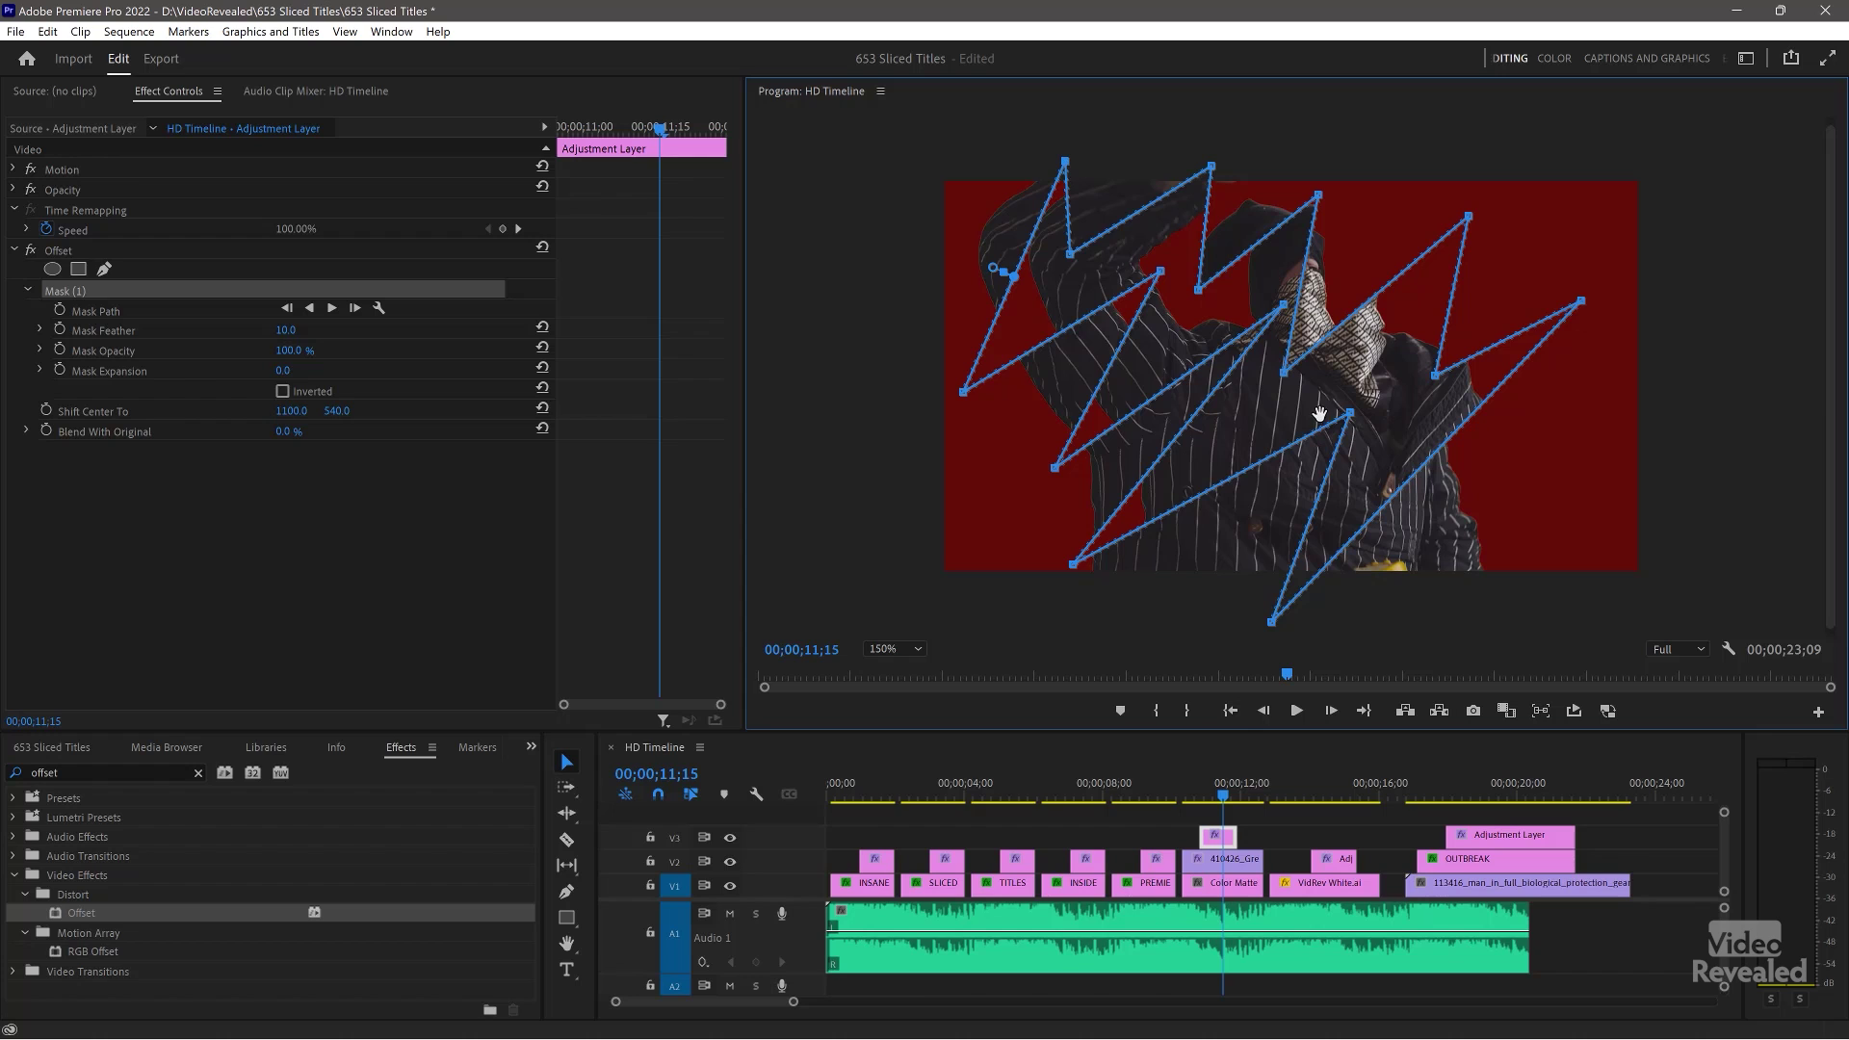
pyautogui.moveTo(1349, 413); pyautogui.dragTo(1322, 422)
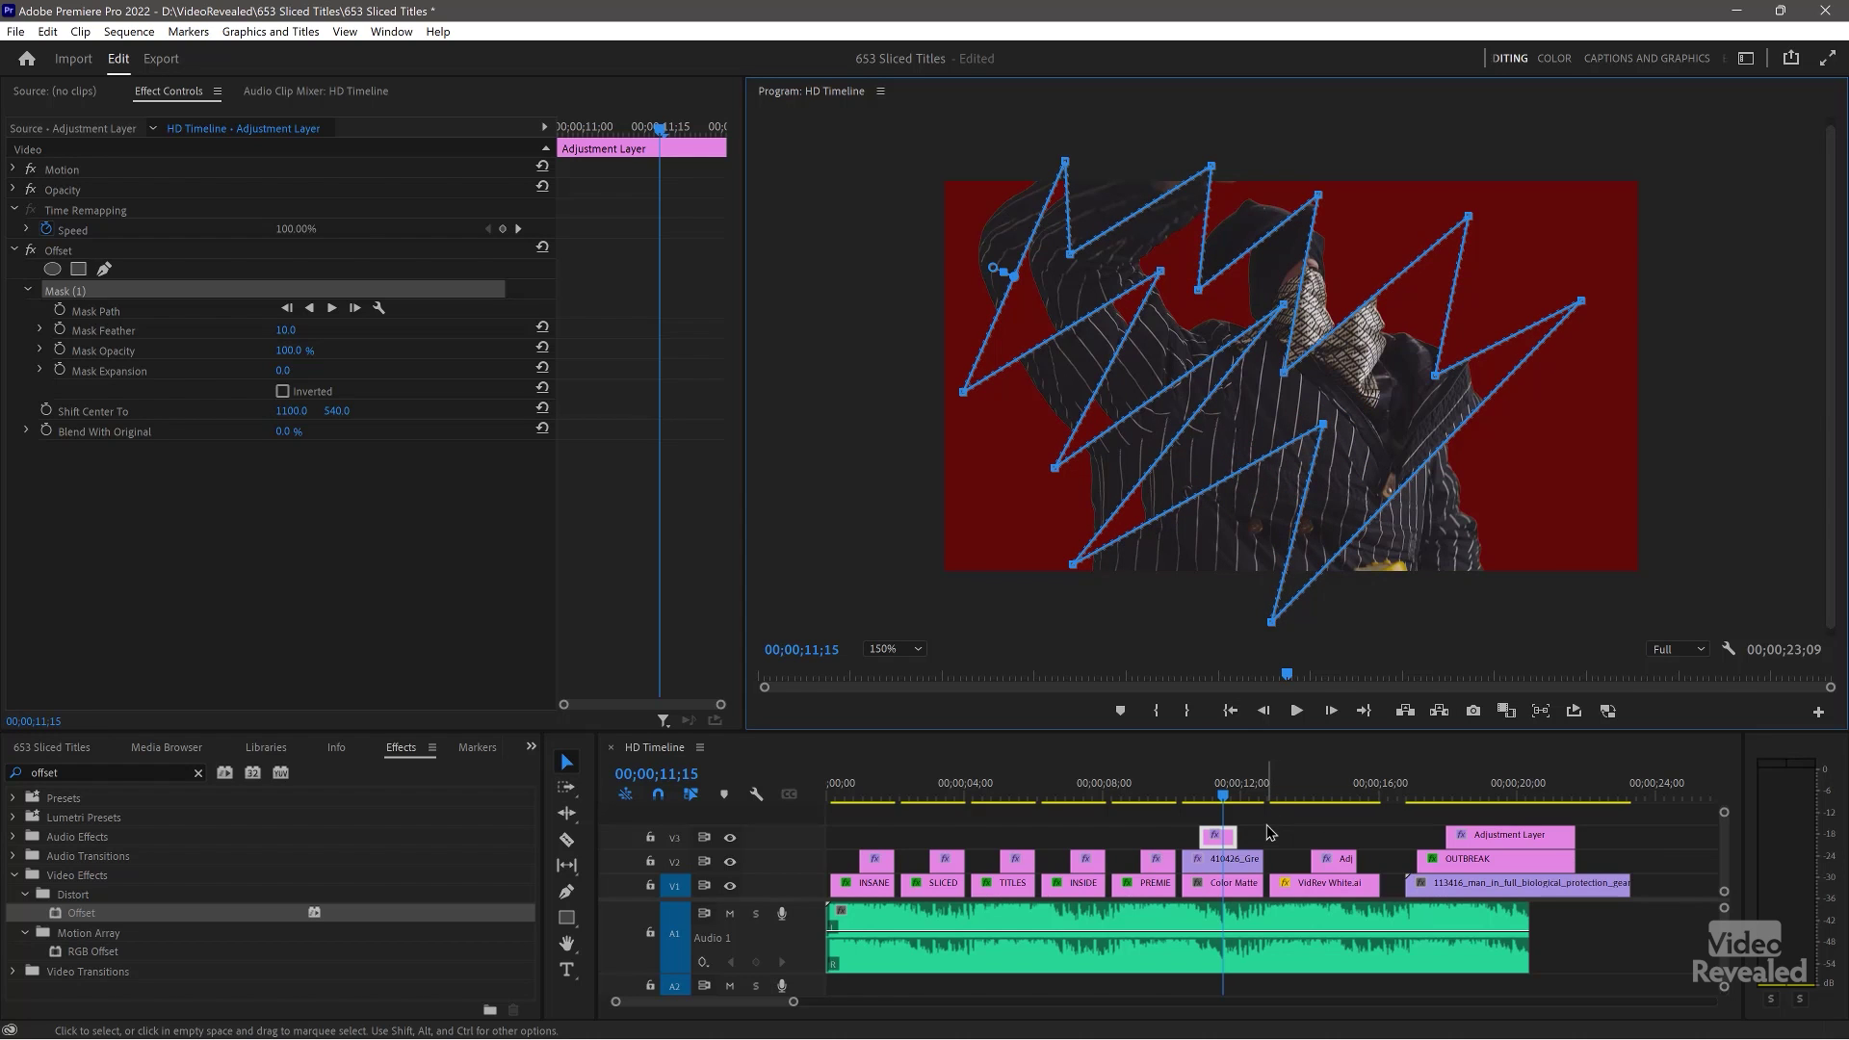
# Step: Set the new mask's feather to 0 and check the sliced figure at 00;00;11;05 with track V1 hidden and shown
pyautogui.click(1269, 831)
pyautogui.click(1228, 834)
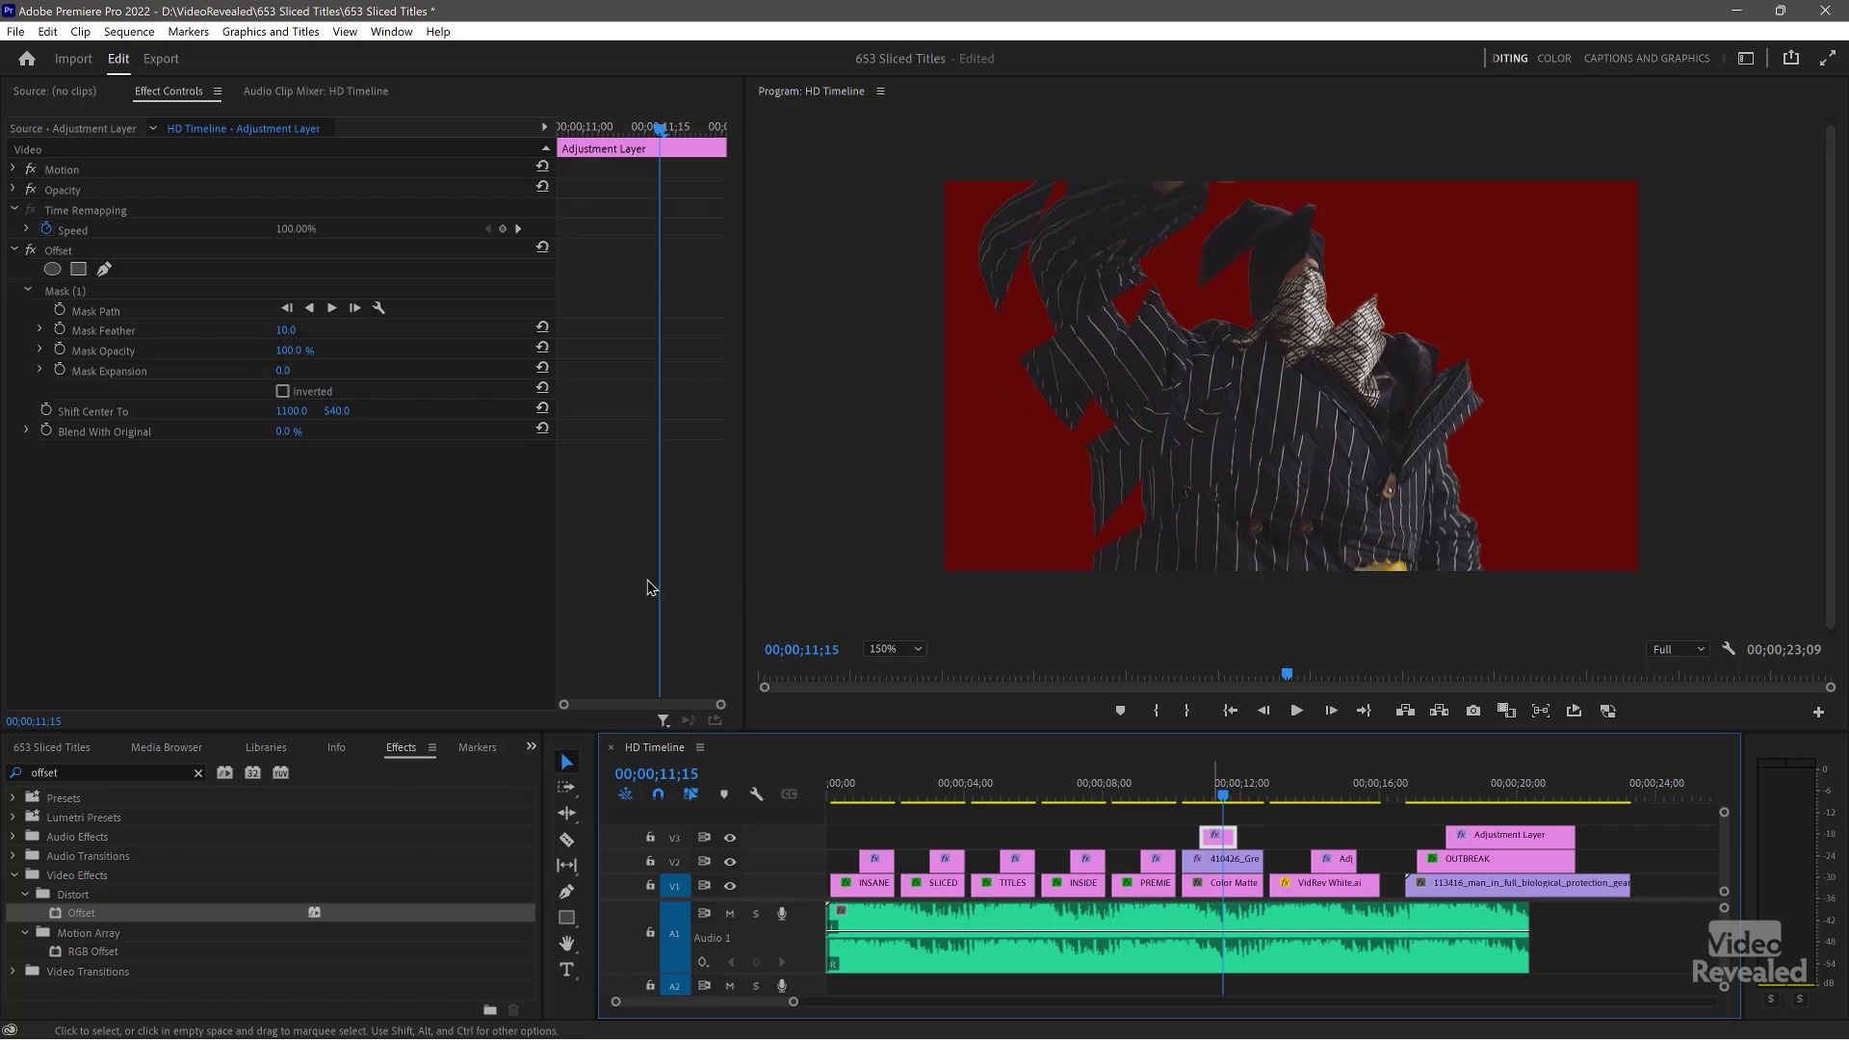
pyautogui.moveTo(285, 329); pyautogui.dragTo(334, 433)
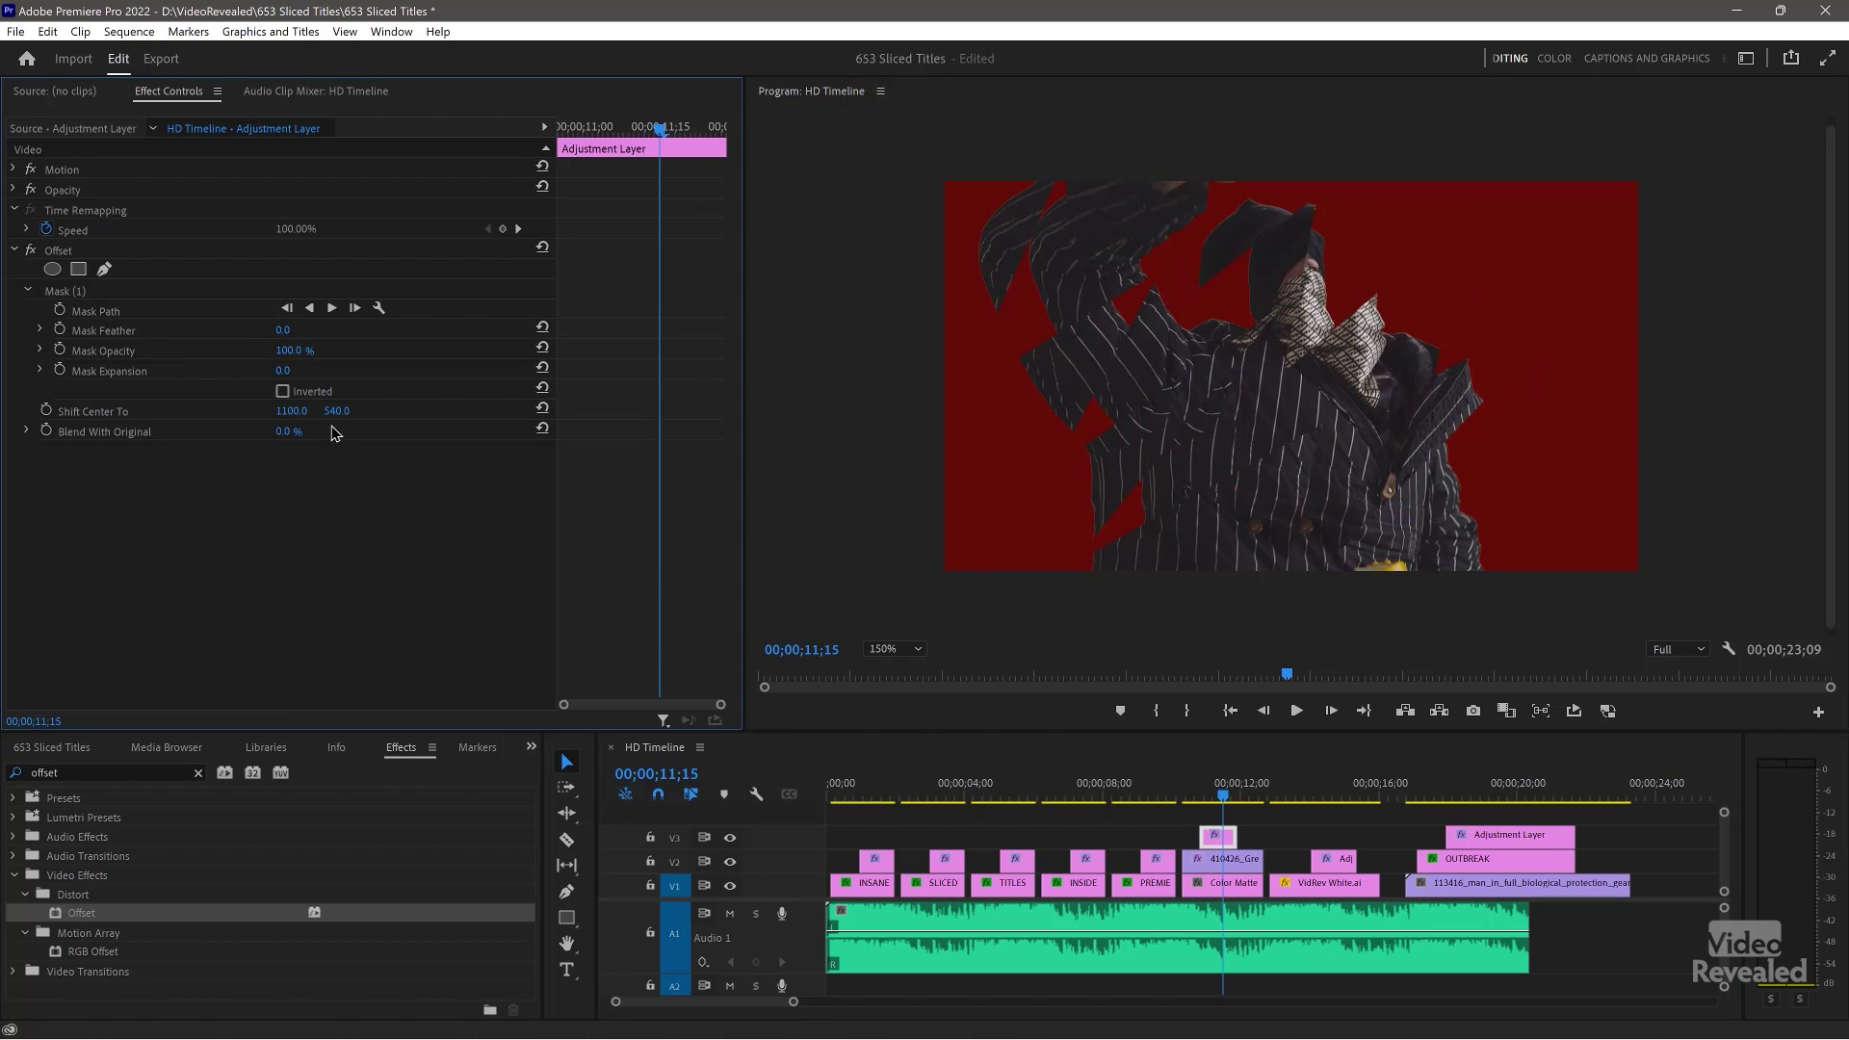
pyautogui.moveTo(1216, 795); pyautogui.dragTo(1216, 805)
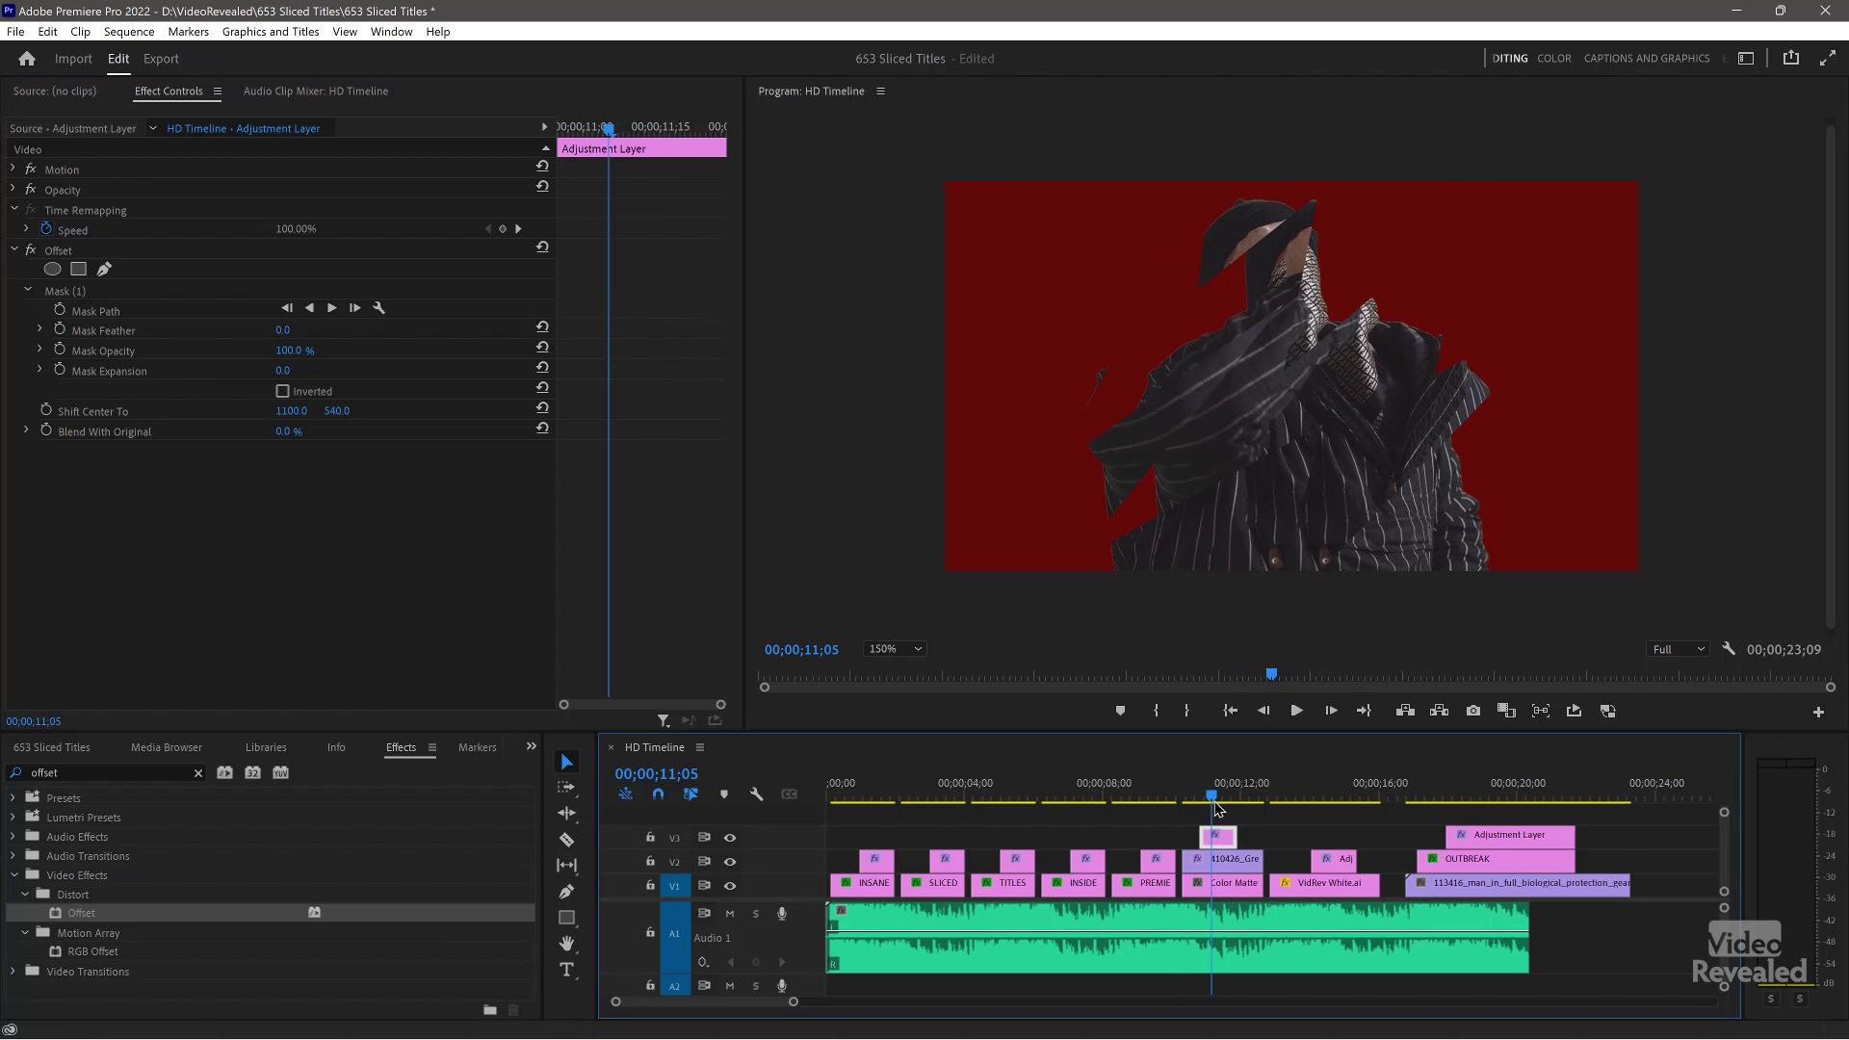
pyautogui.click(730, 886)
pyautogui.click(731, 886)
# Step: Scrub through the sliced VideoRevealed logo and OUTBREAK title, fit the preview to the monitor, and return to 00;00;18;06
pyautogui.moveTo(1292, 792); pyautogui.dragTo(1333, 799)
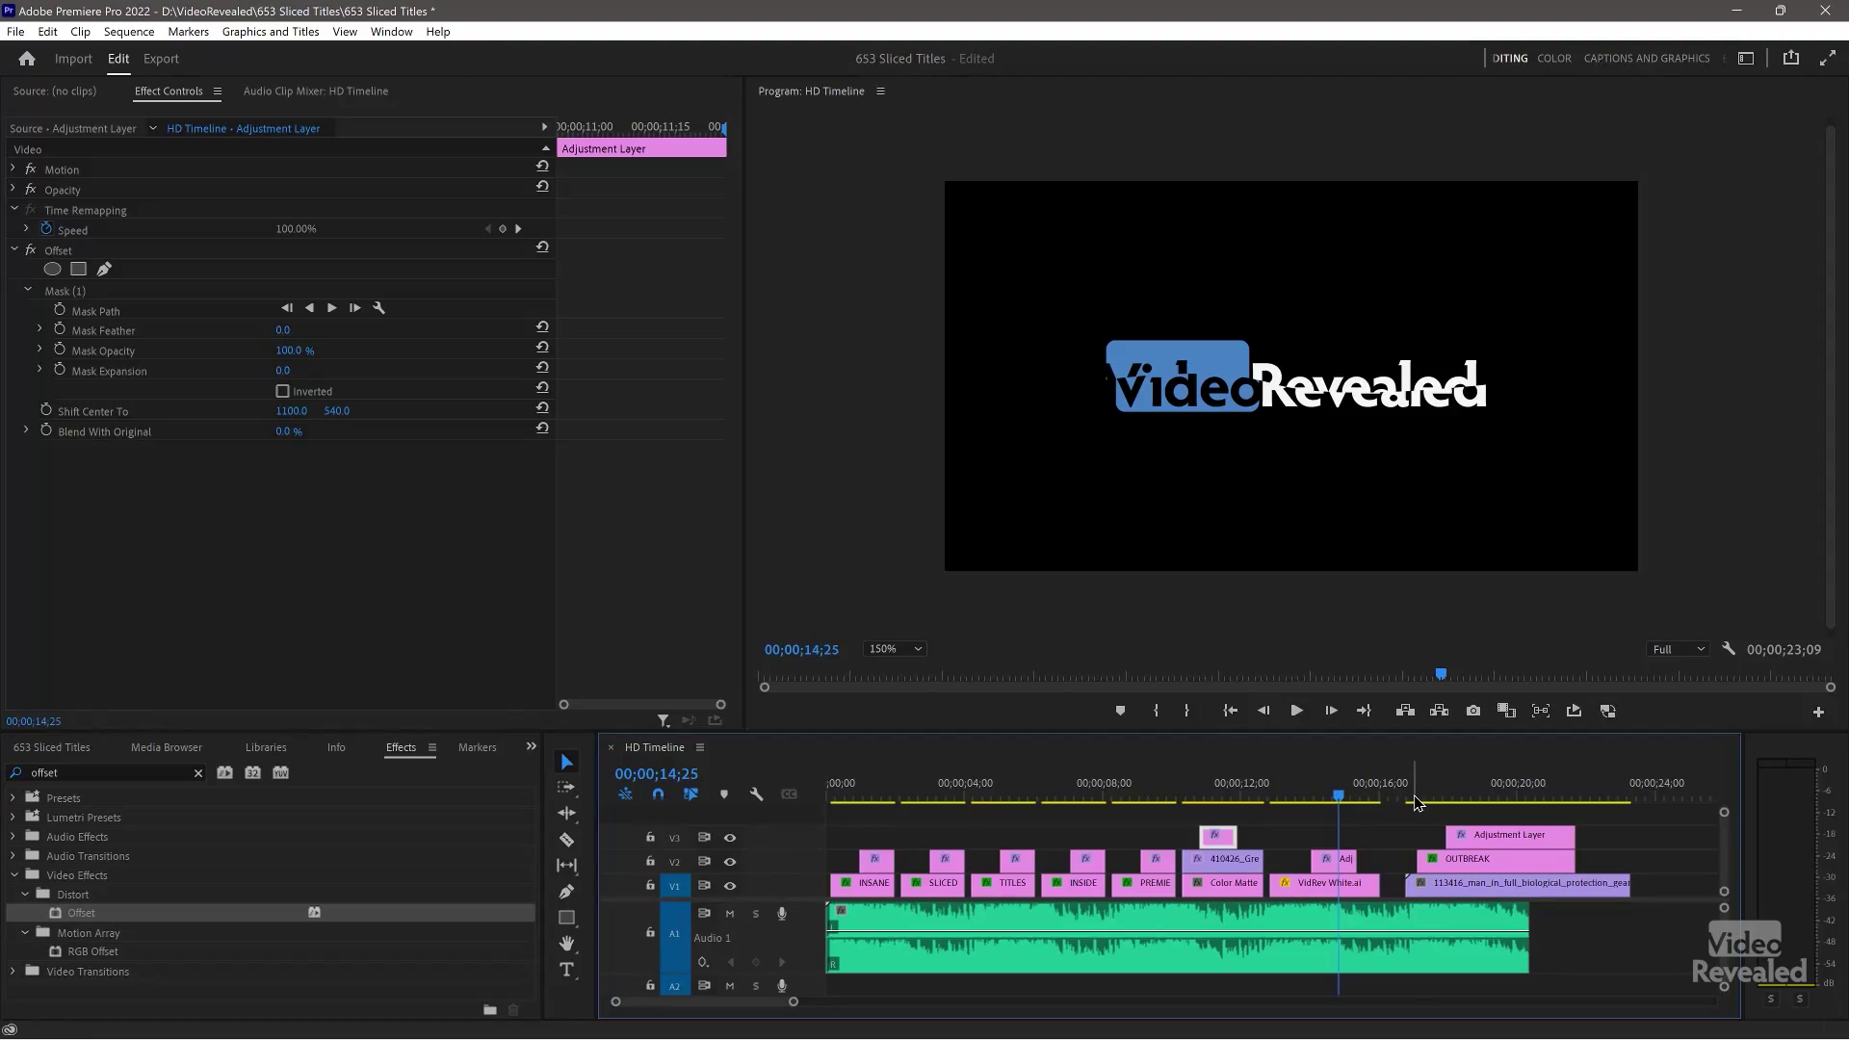
pyautogui.click(1430, 797)
pyautogui.moveTo(1449, 801); pyautogui.dragTo(1492, 795)
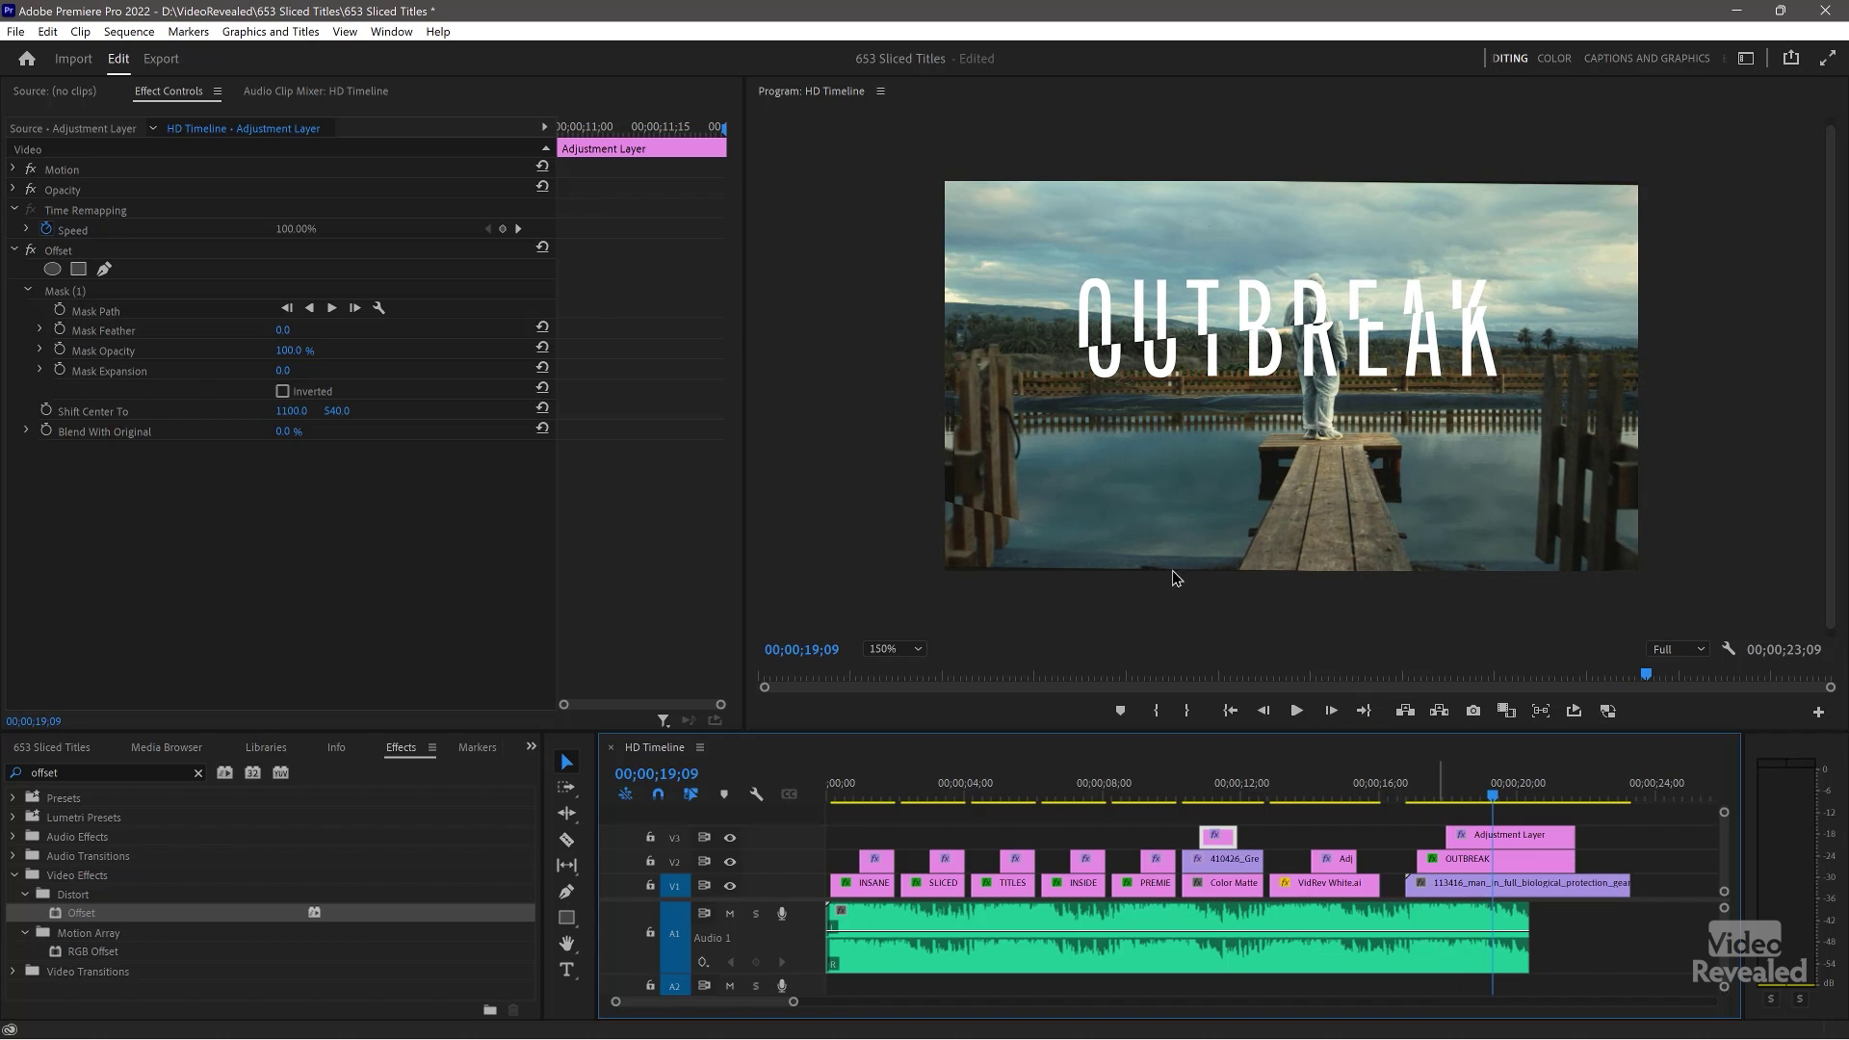
pyautogui.click(919, 648)
pyautogui.click(907, 674)
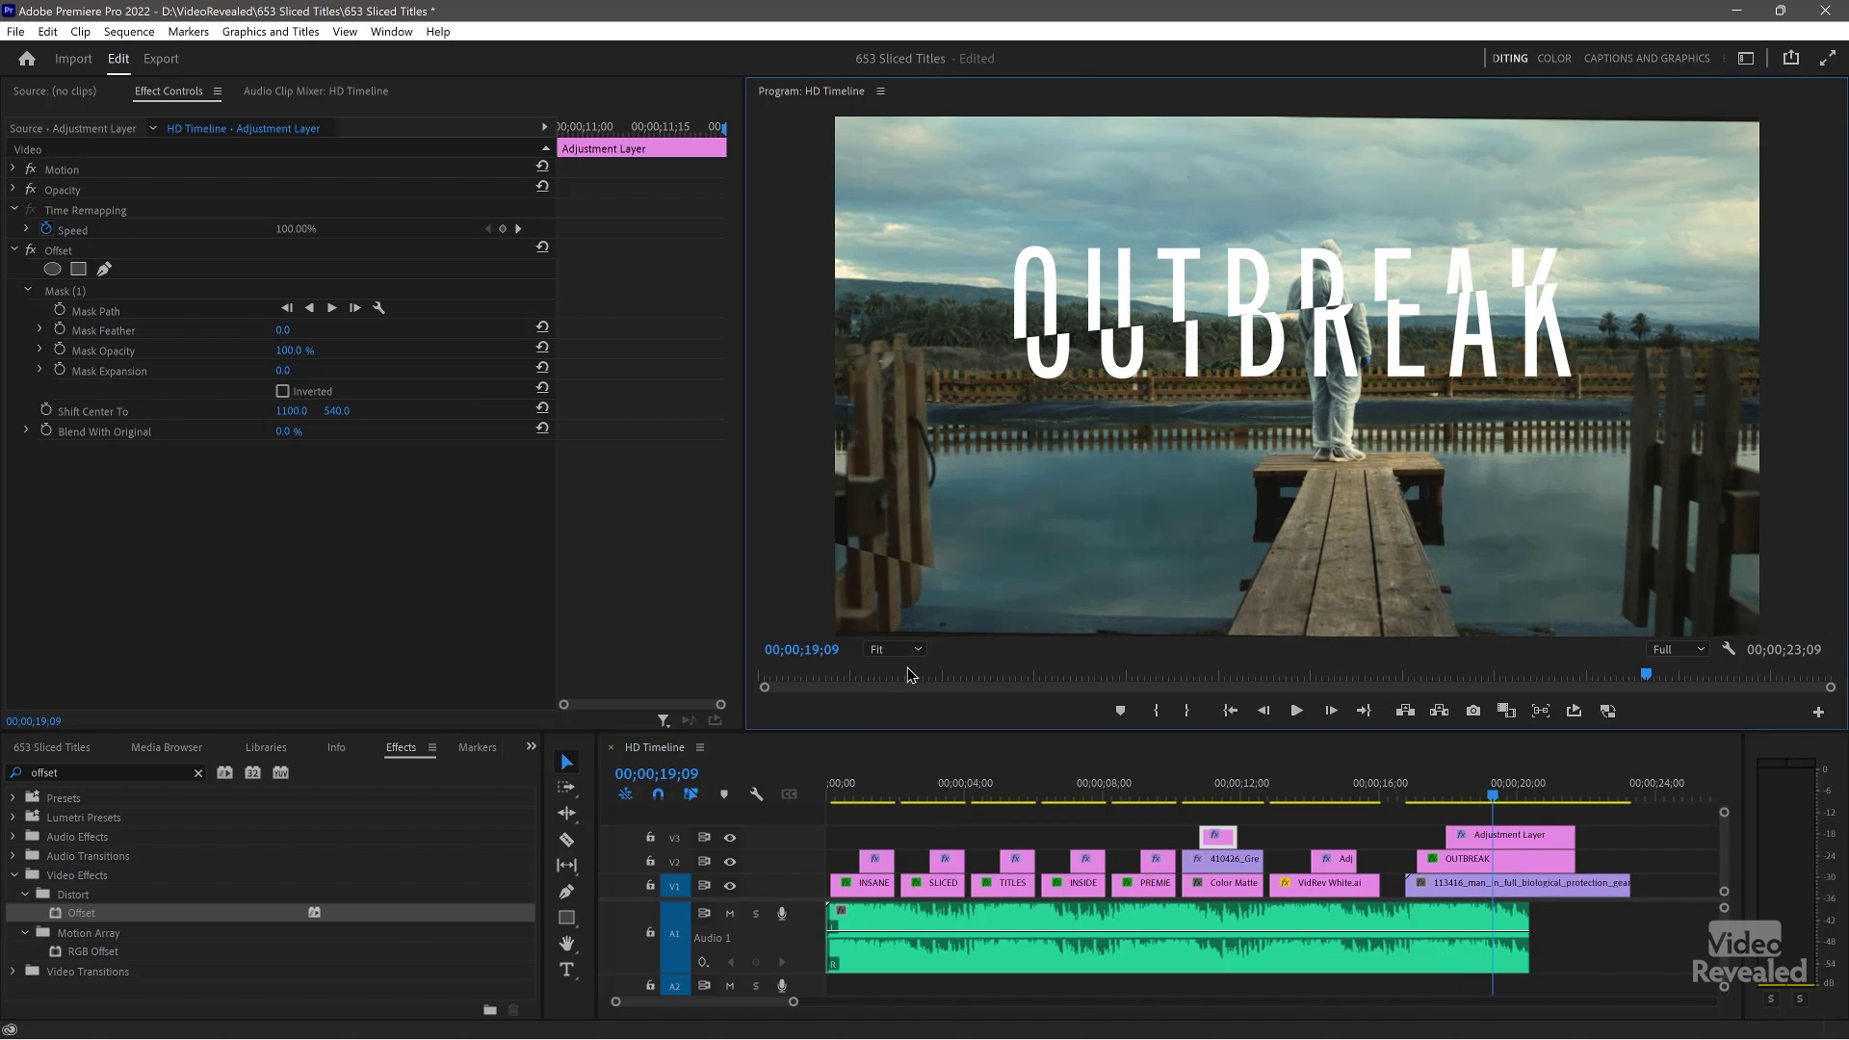
pyautogui.moveTo(1491, 799); pyautogui.dragTo(1453, 807)
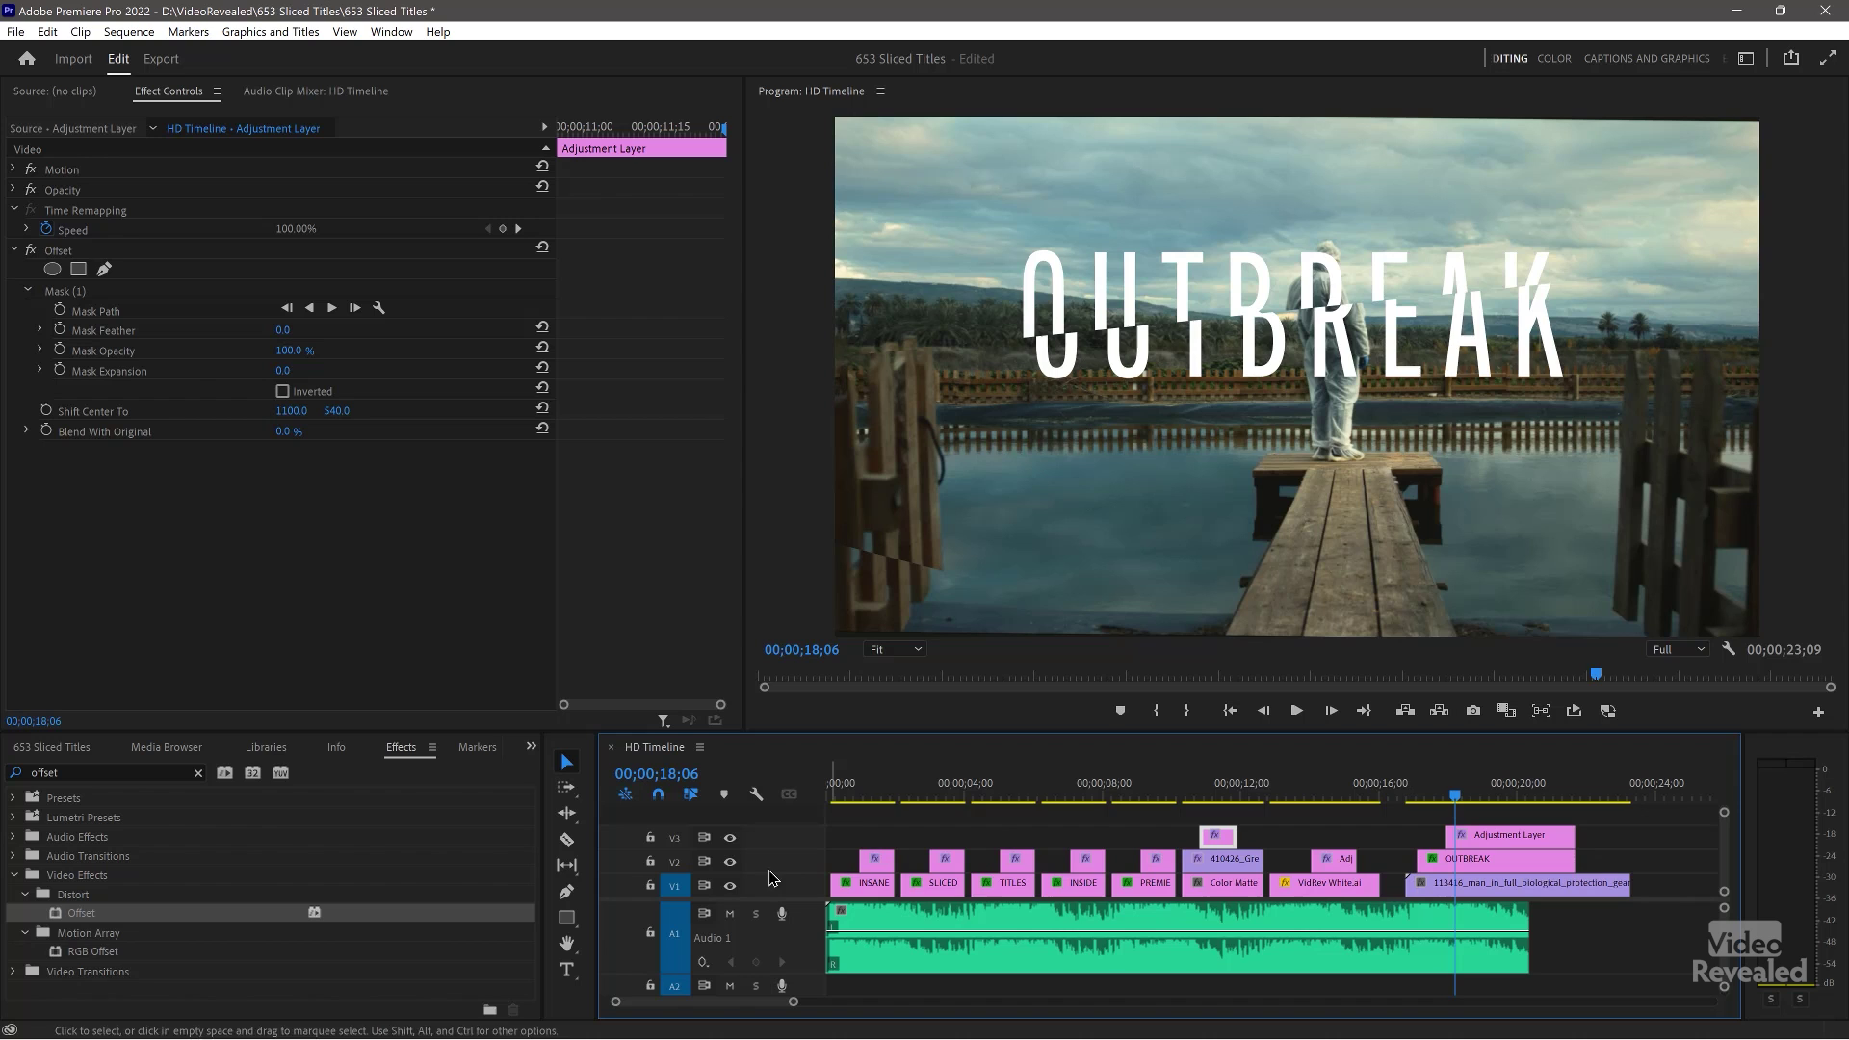
# Step: Hide track V2, play to 00;00;19;05 to check the Offset effect on the background footage, and show V2 again
pyautogui.click(729, 861)
pyautogui.press('space')
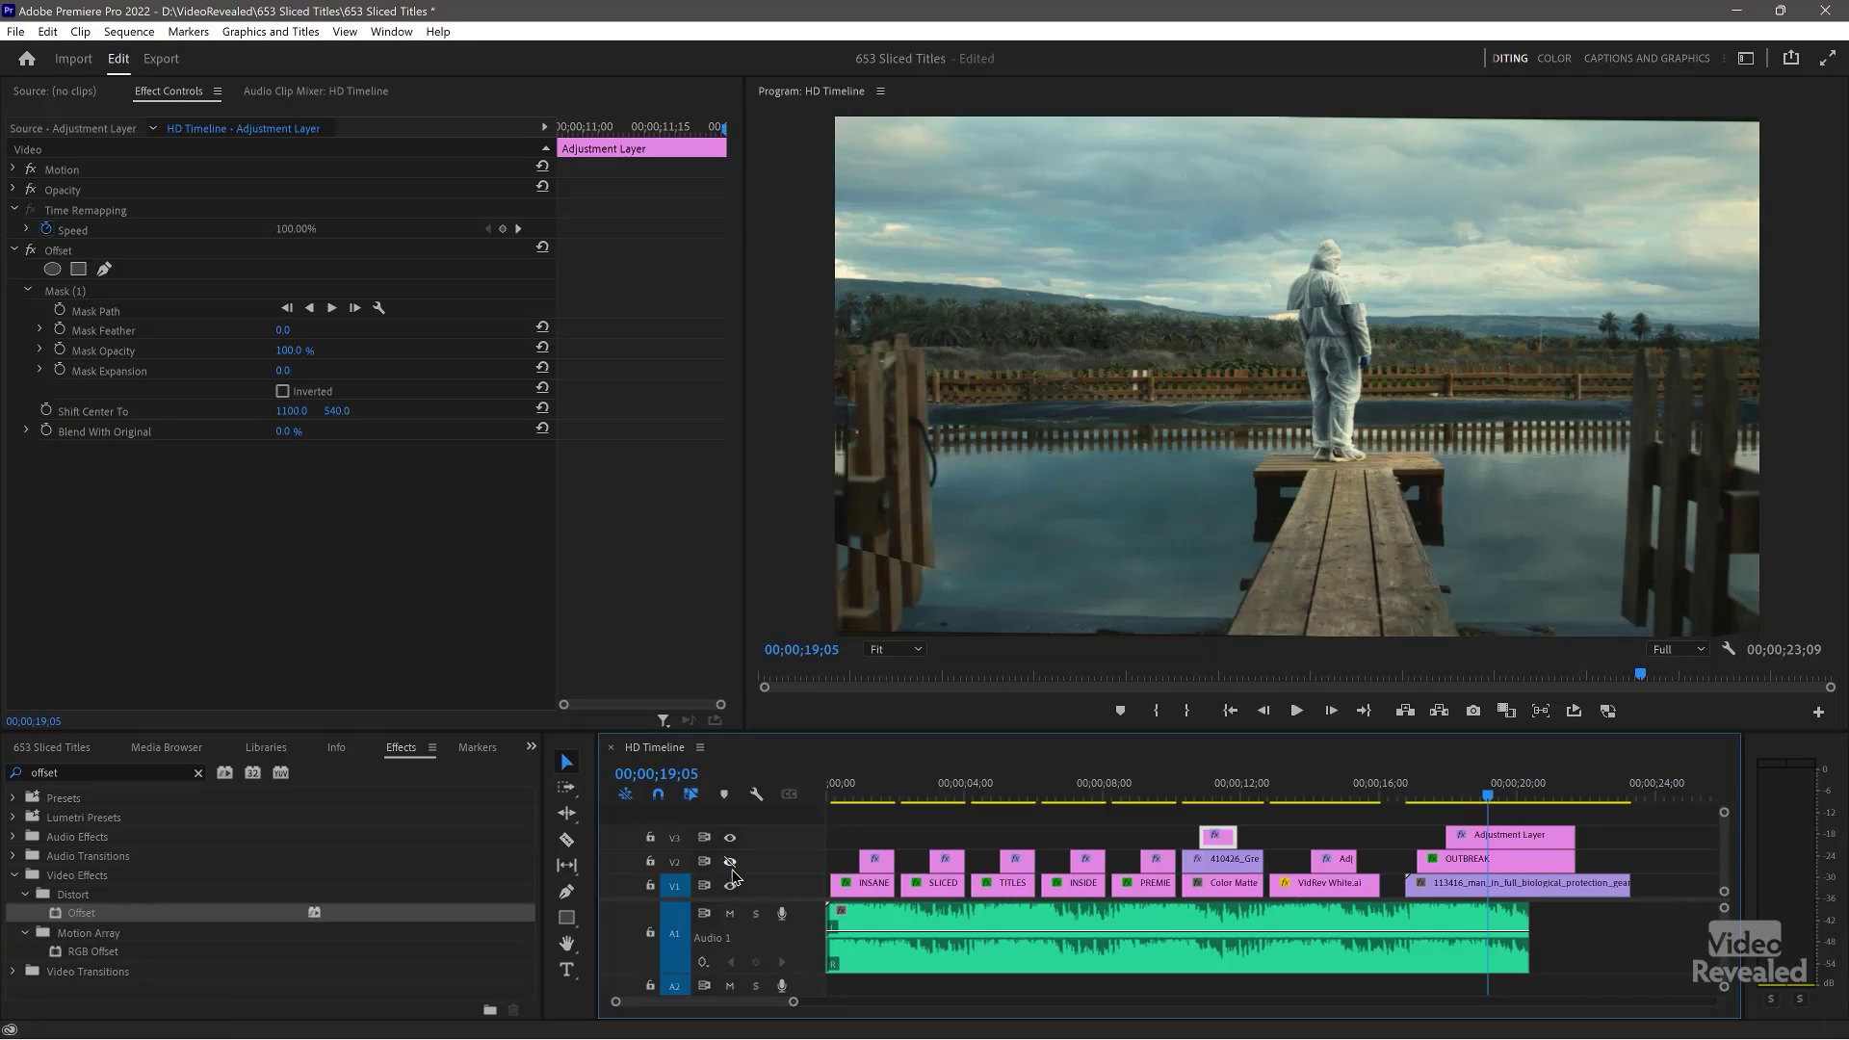
pyautogui.click(730, 864)
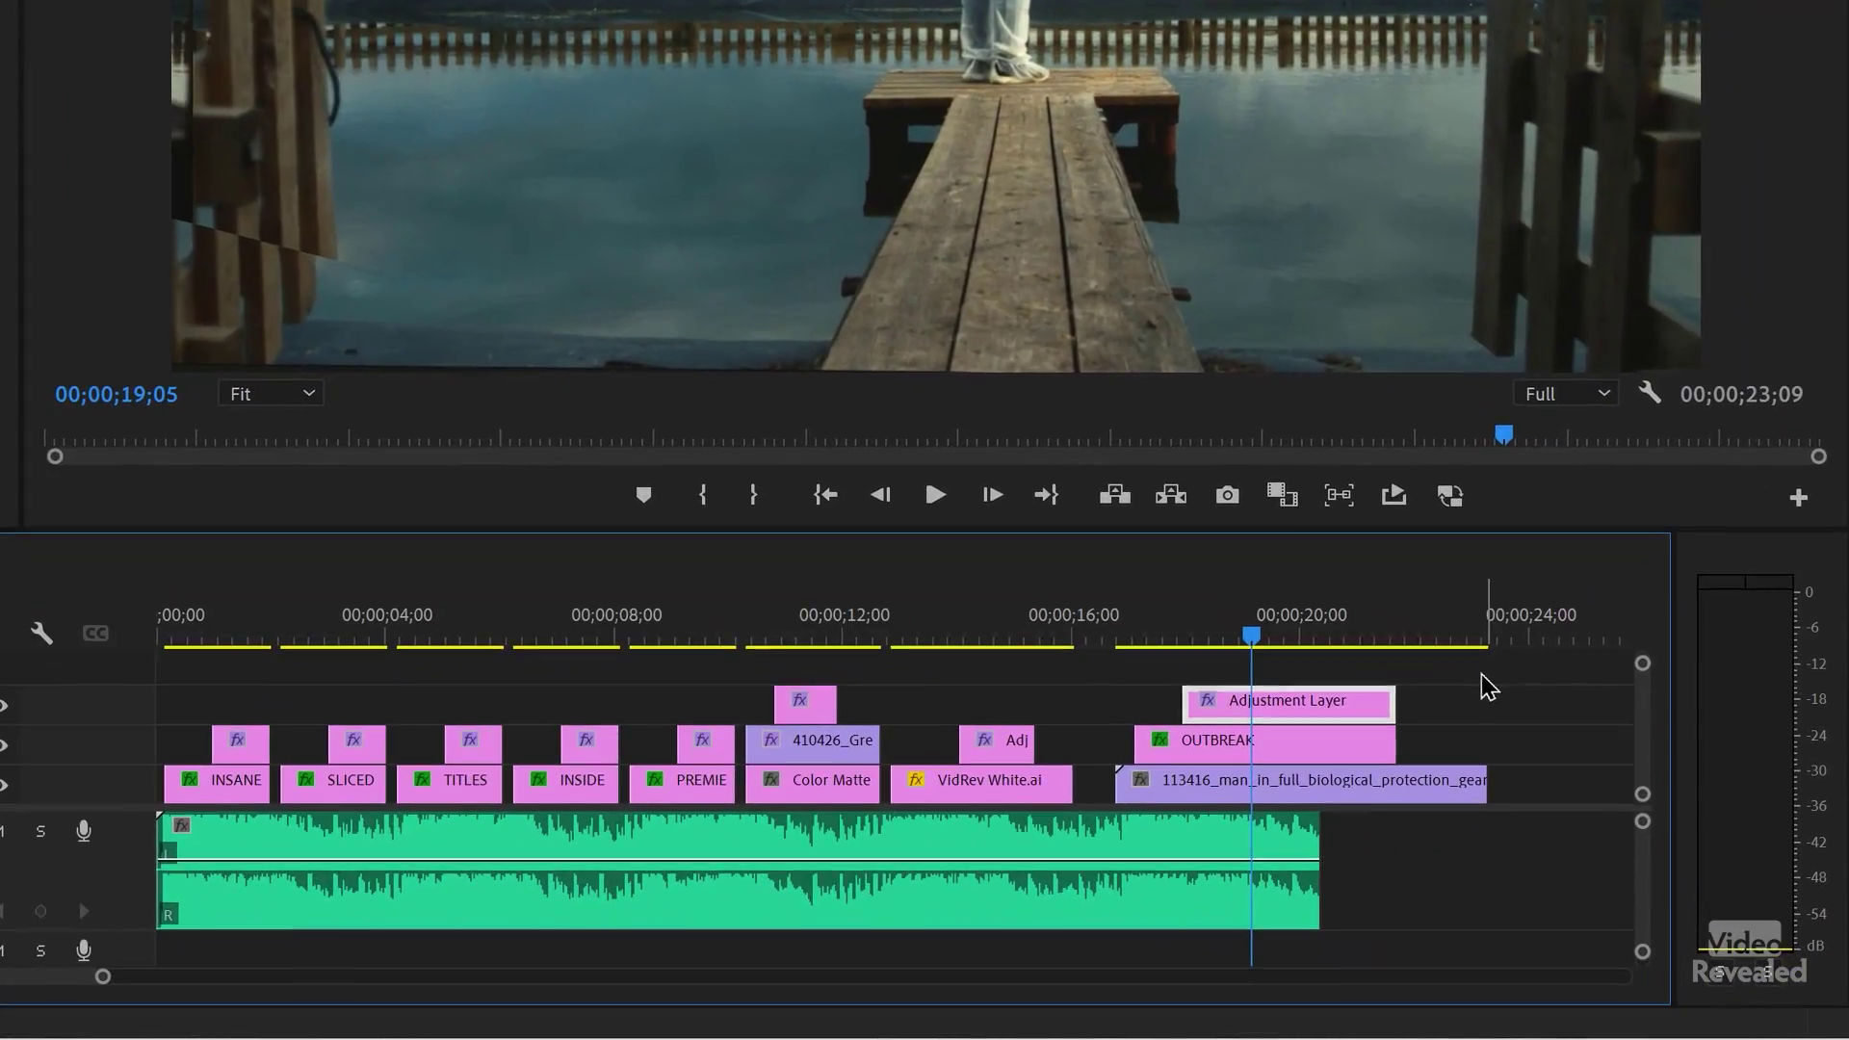
# Step: Nest the OUTBREAK title together with the adjustment layer above it as a sequence named Outbreak Title
pyautogui.moveTo(1484, 671); pyautogui.dragTo(1223, 712)
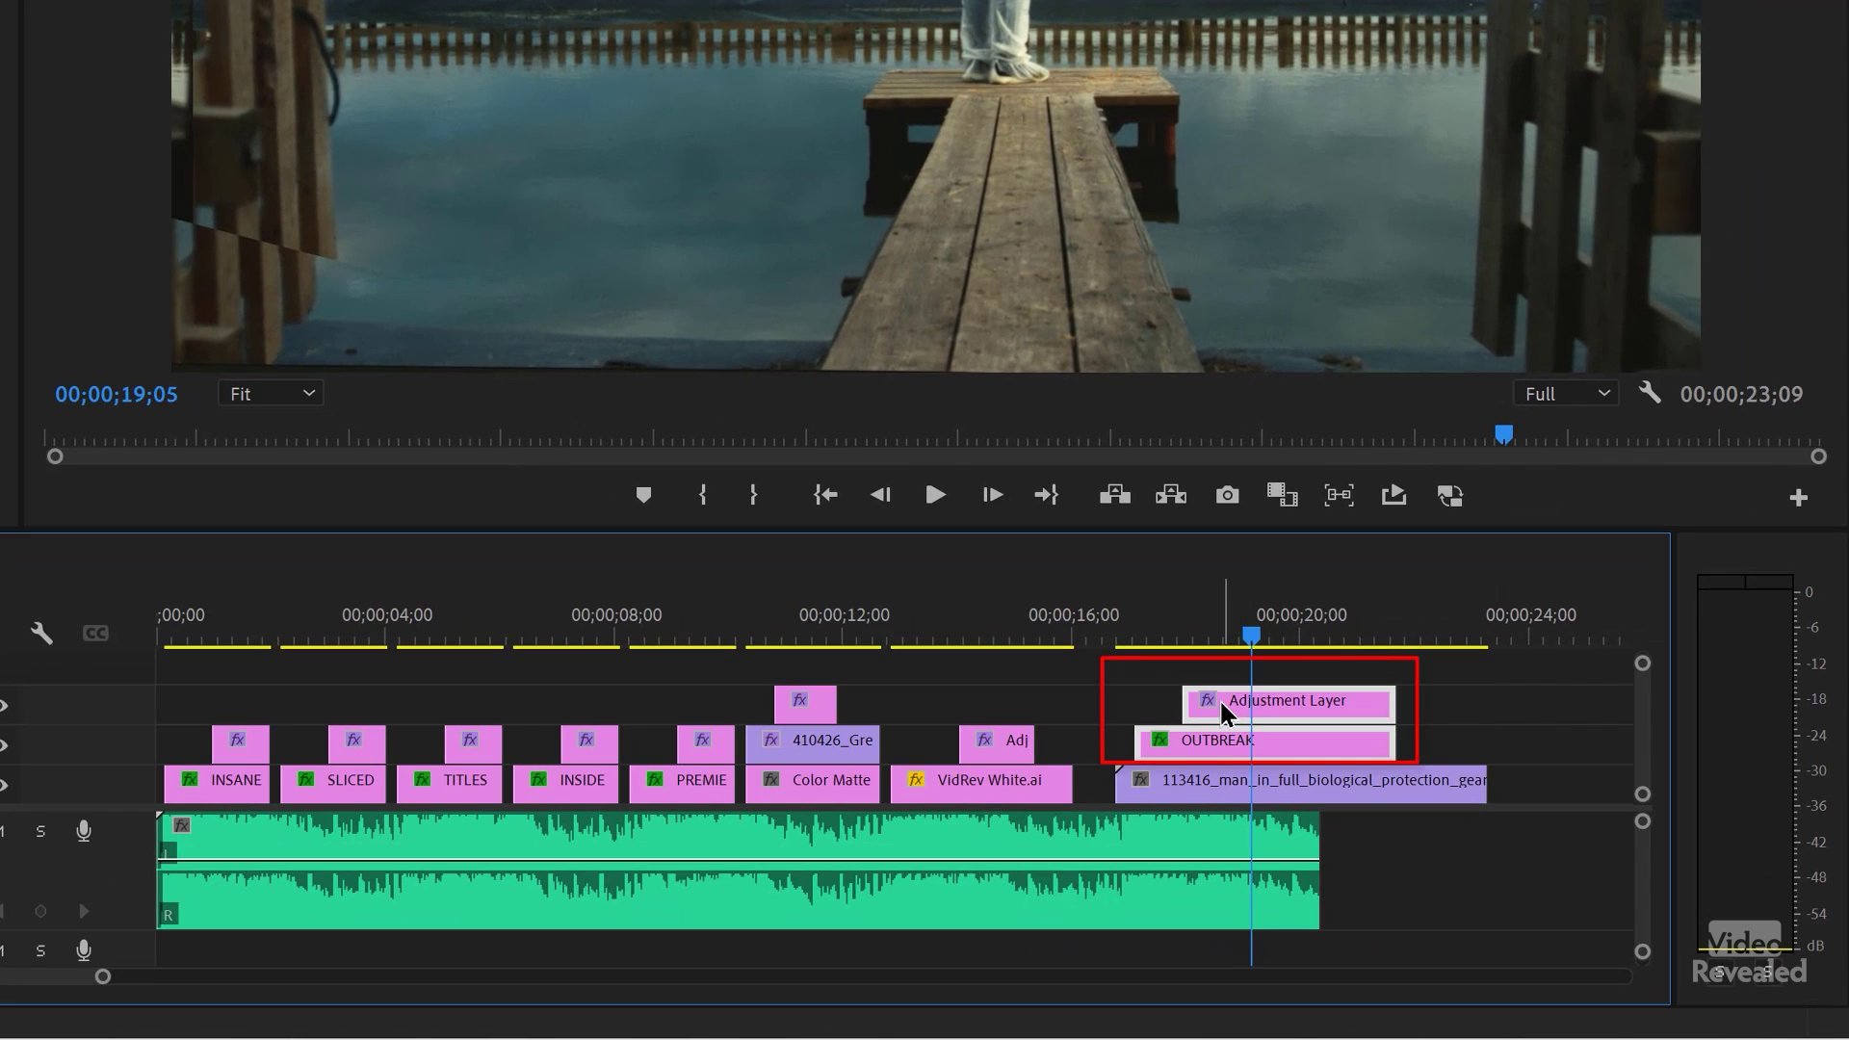
pyautogui.rightClick(1206, 749)
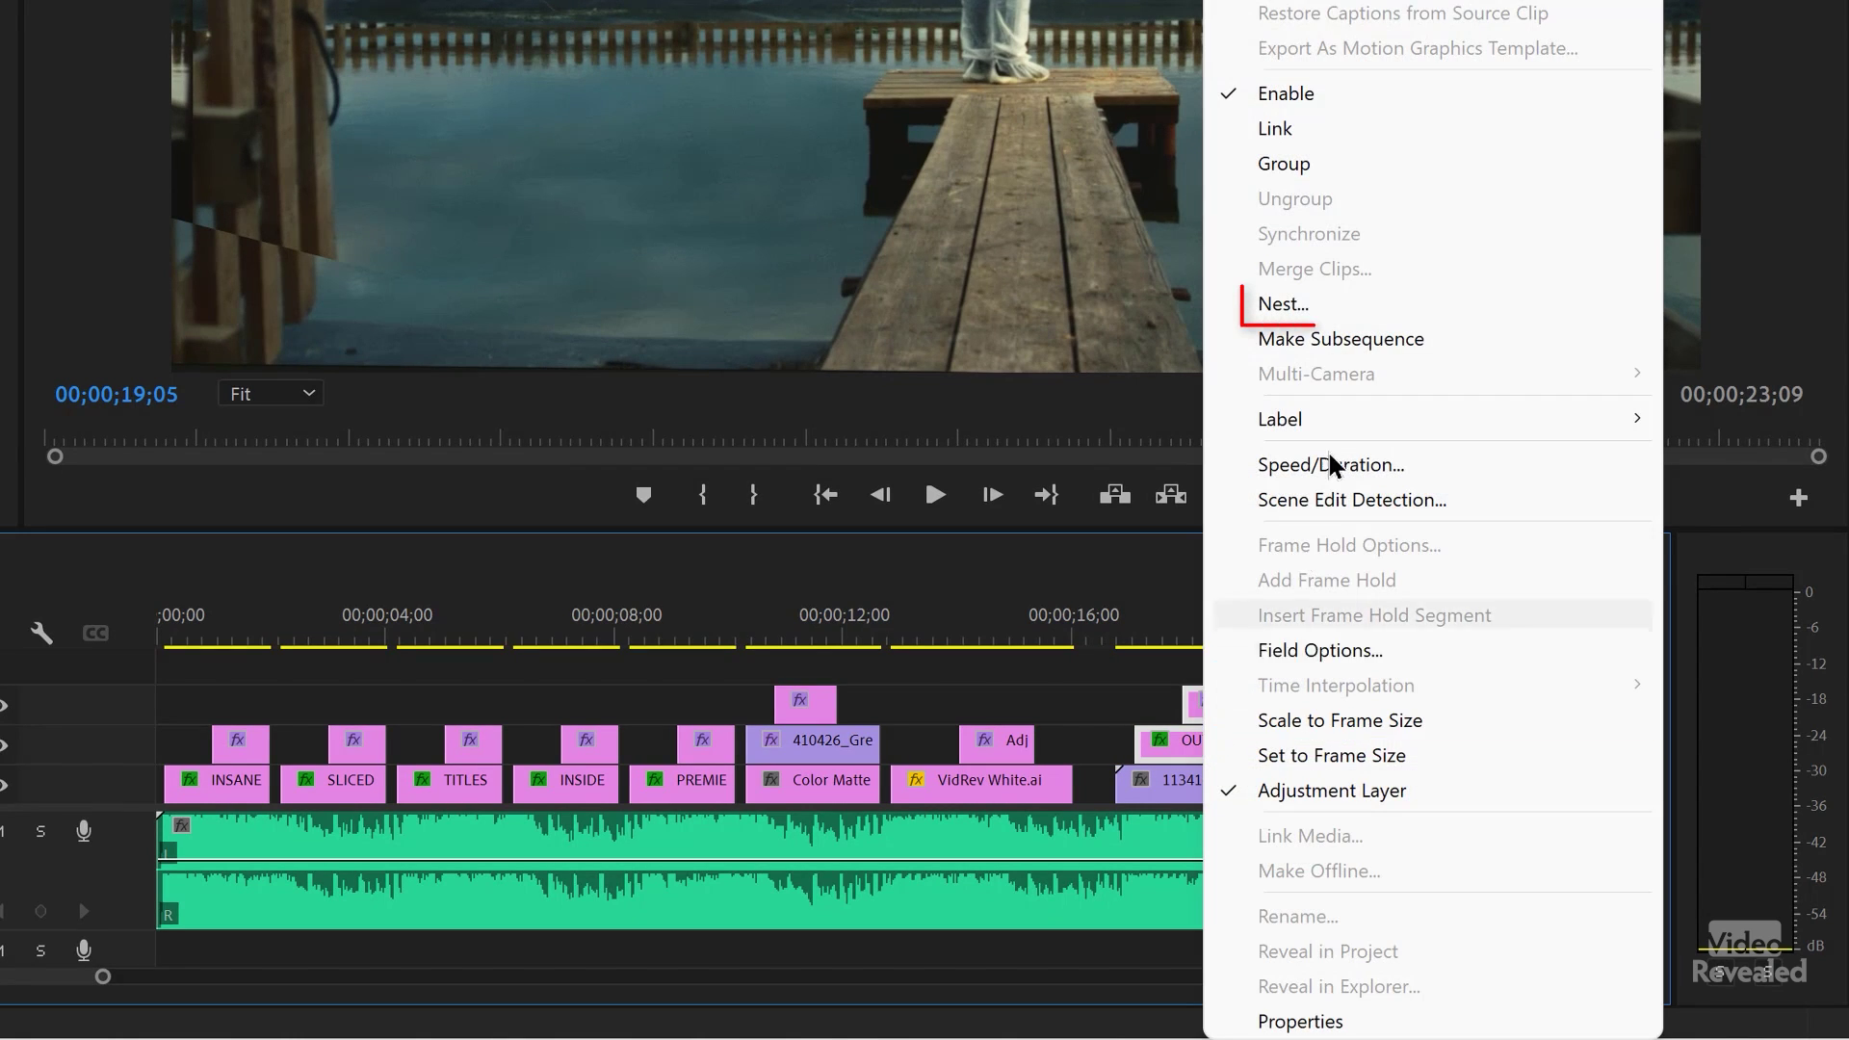
pyautogui.click(1353, 312)
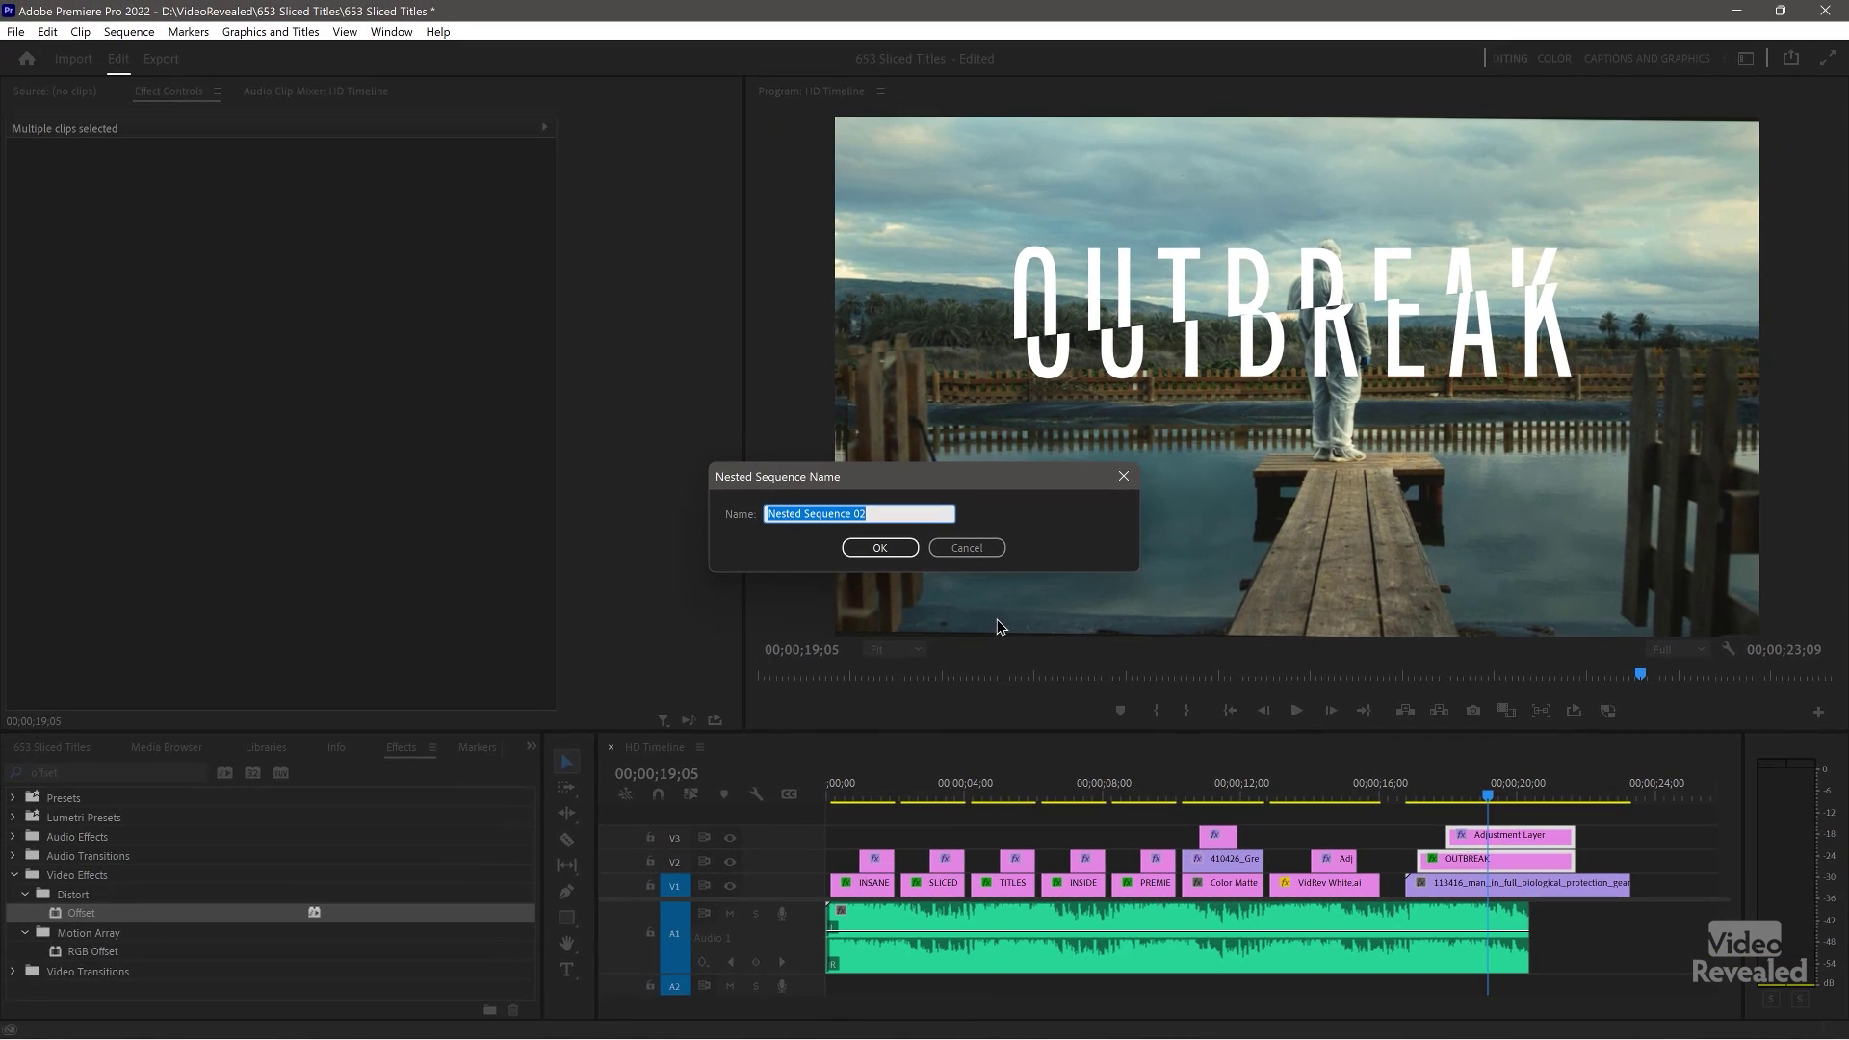
pyautogui.write('Outbreak Titles')
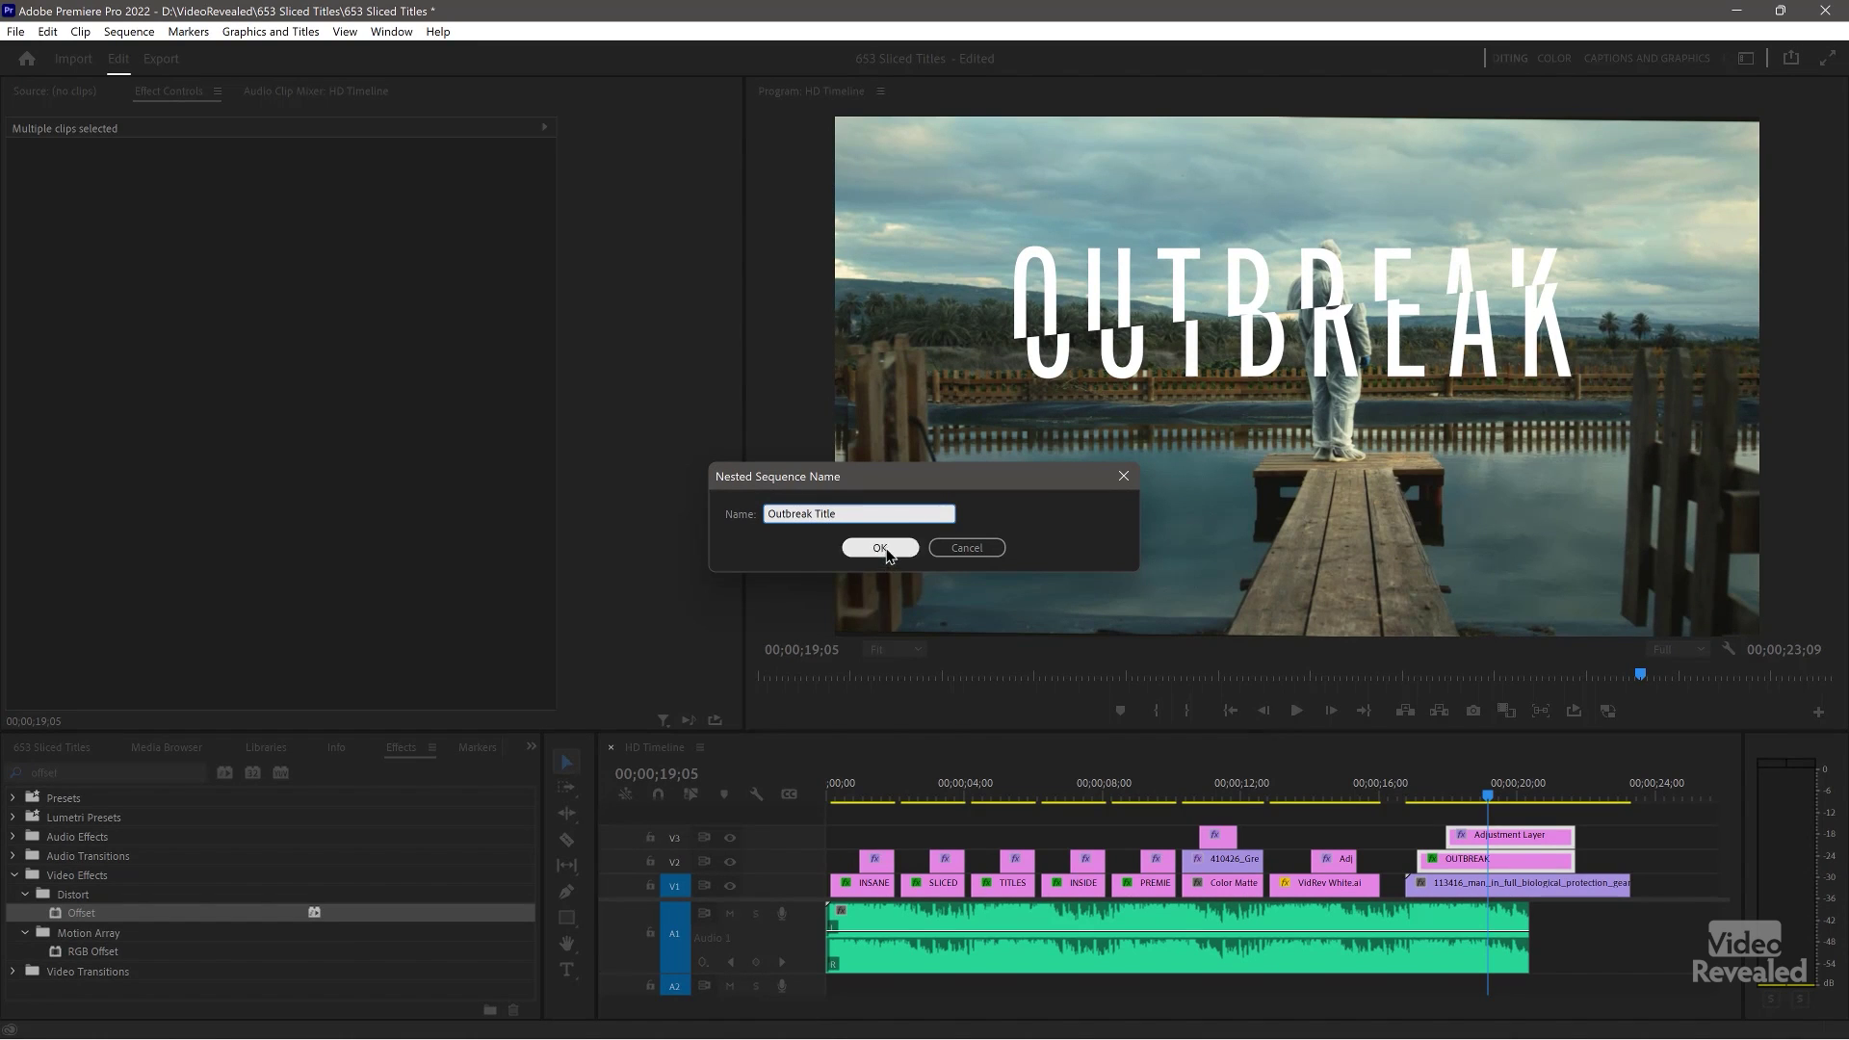
pyautogui.click(882, 547)
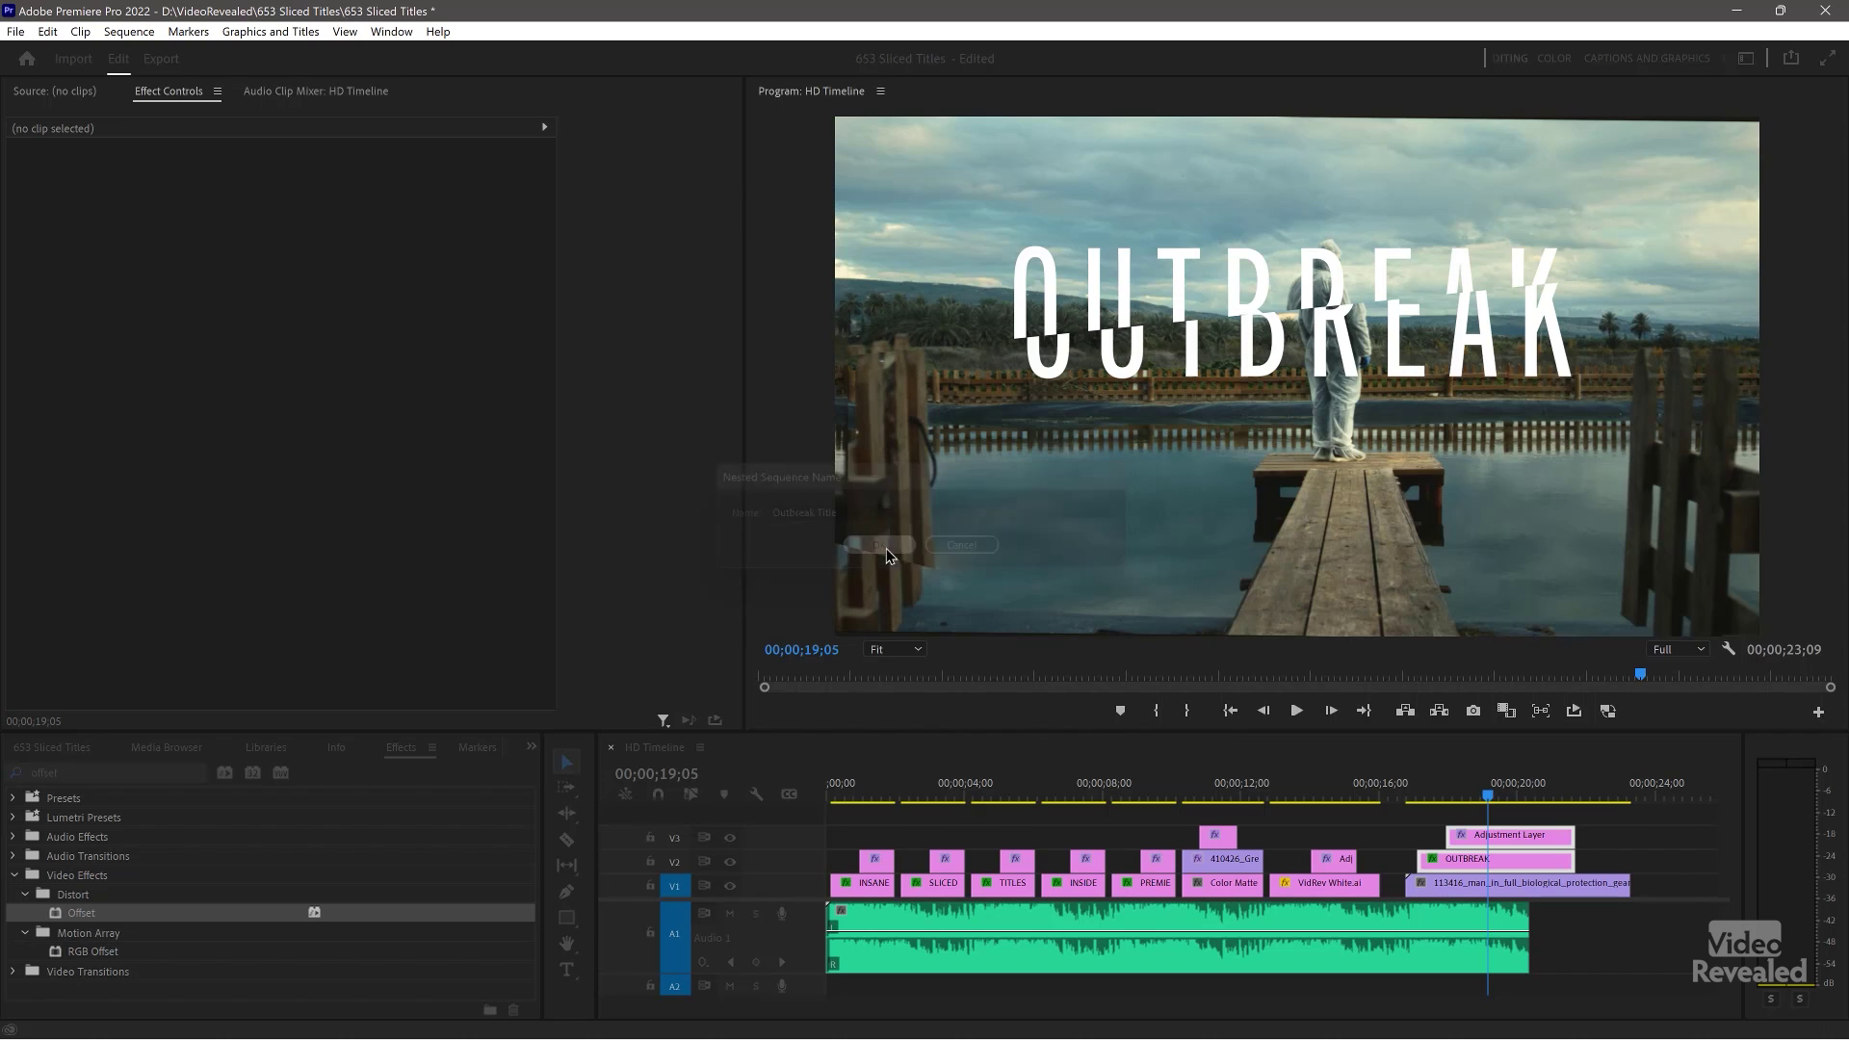
# Step: Play the background footage with track V2 hidden, then show V2 again and scrub the nested OUTBREAK title to 00;00;19;26
pyautogui.click(1439, 820)
pyautogui.press('space')
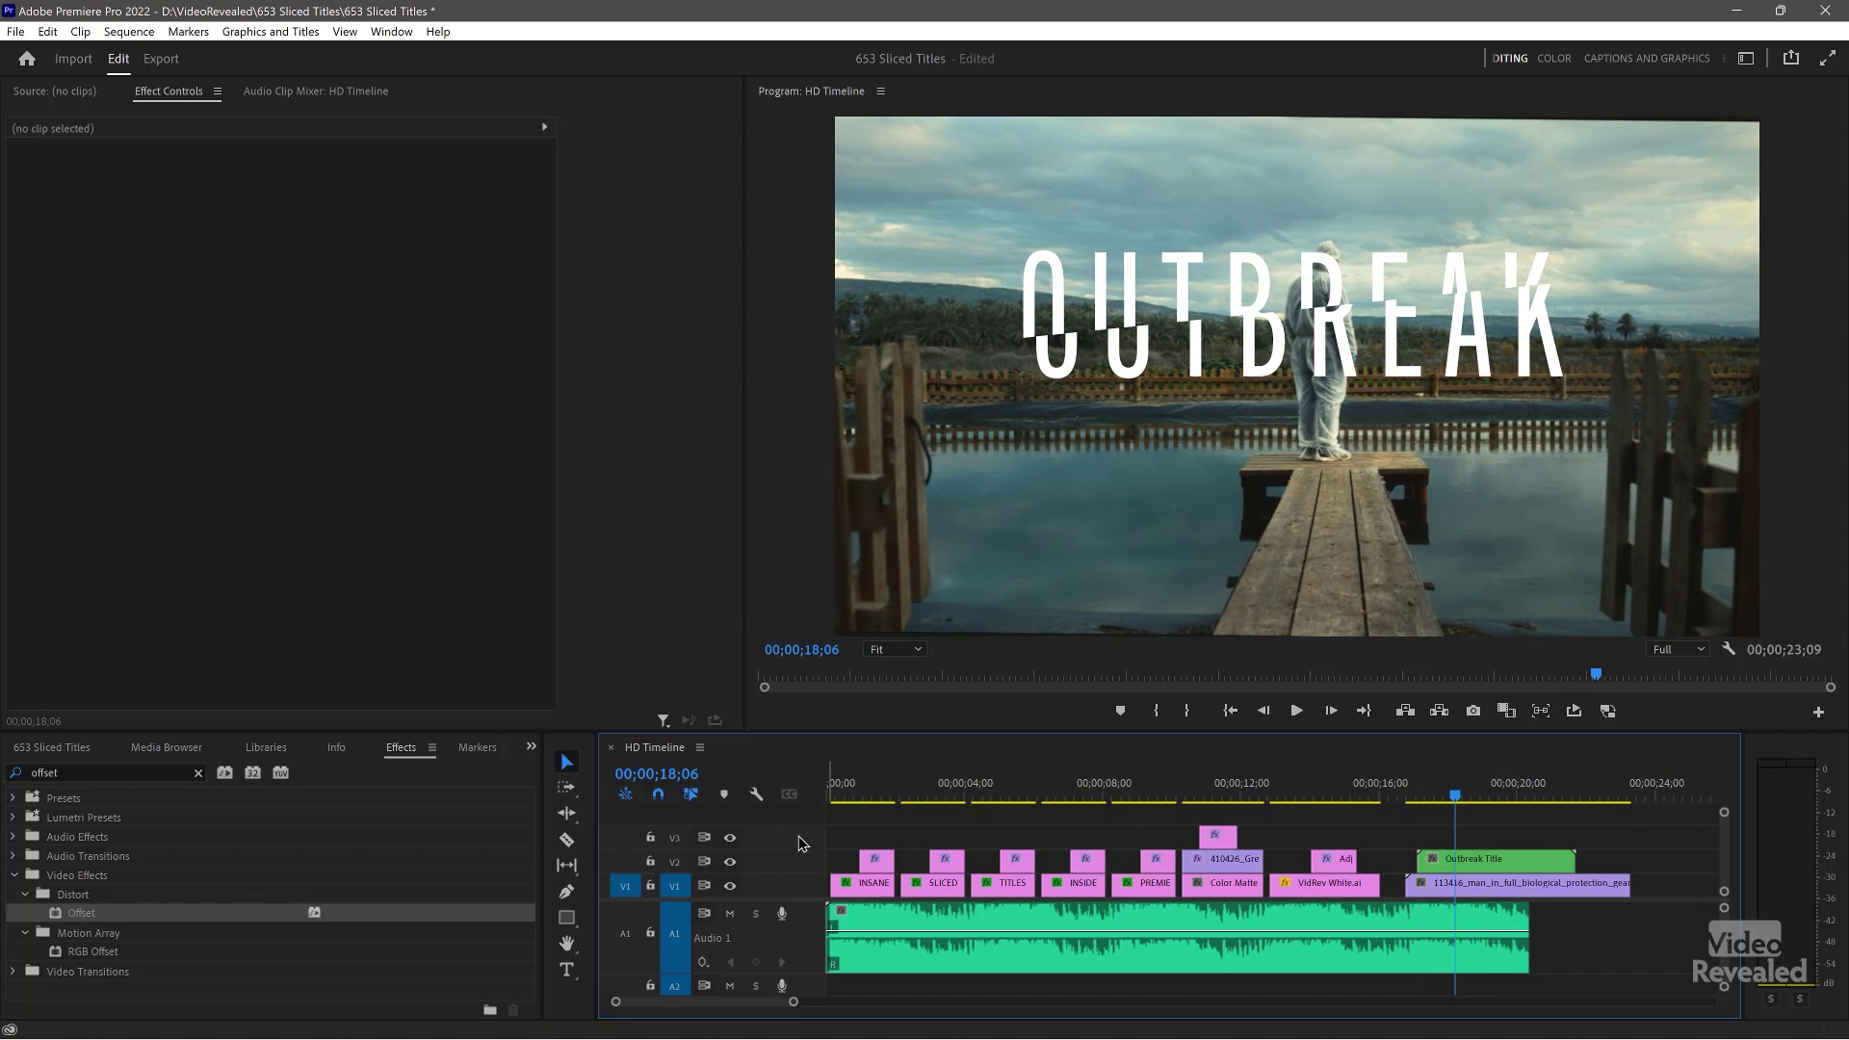
pyautogui.click(730, 862)
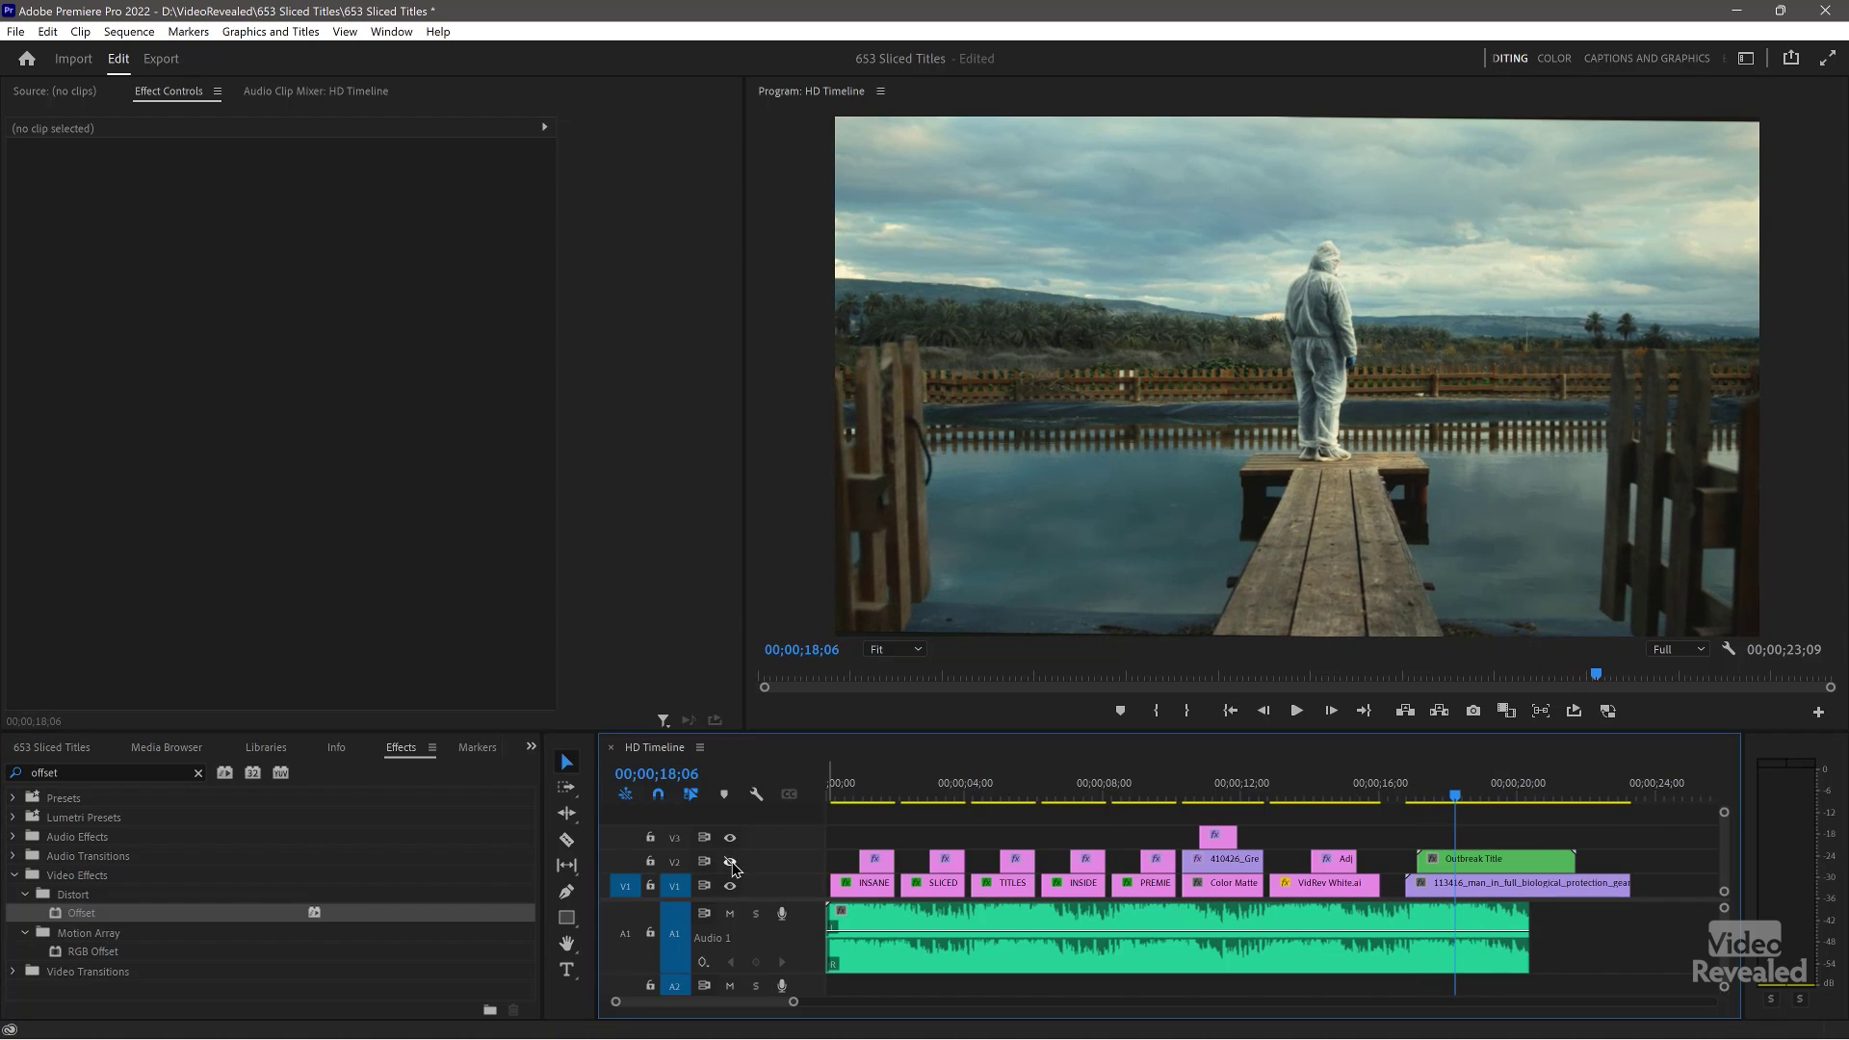
pyautogui.press('Up')
pyautogui.press('space')
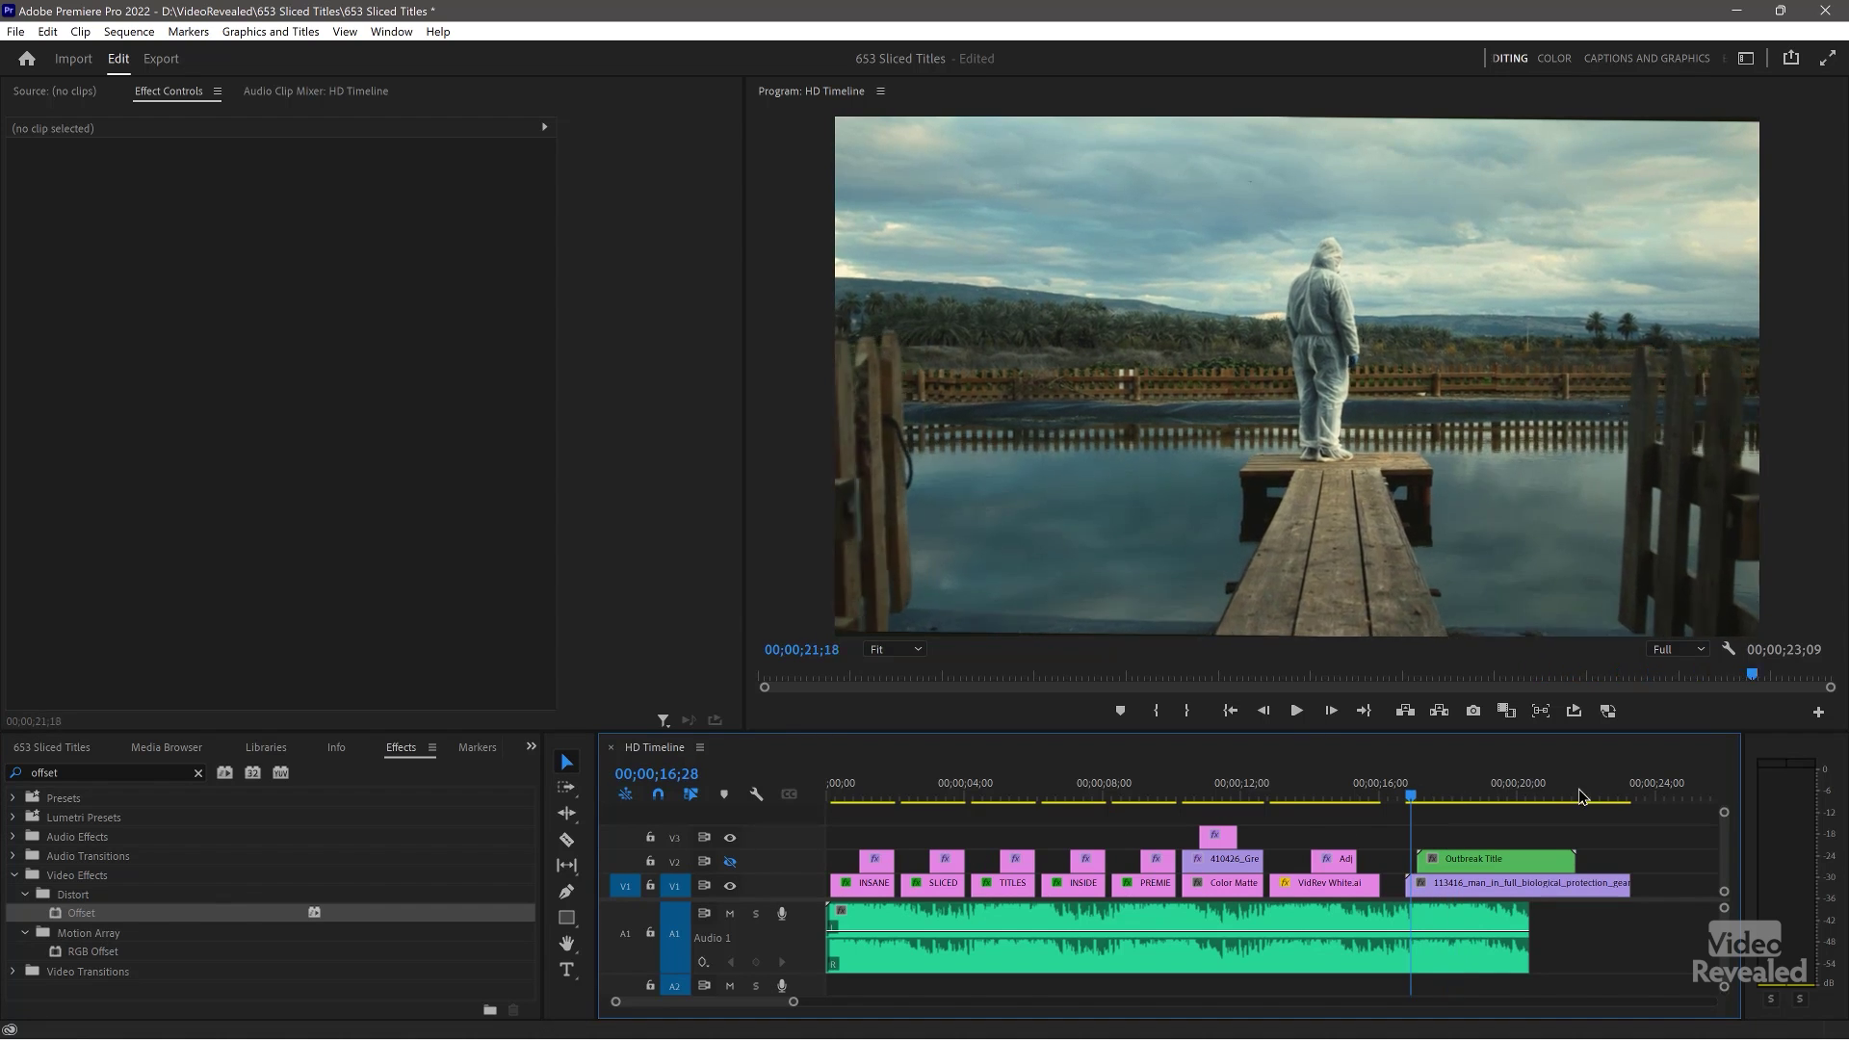
pyautogui.click(731, 861)
pyautogui.moveTo(1470, 797); pyautogui.dragTo(1511, 797)
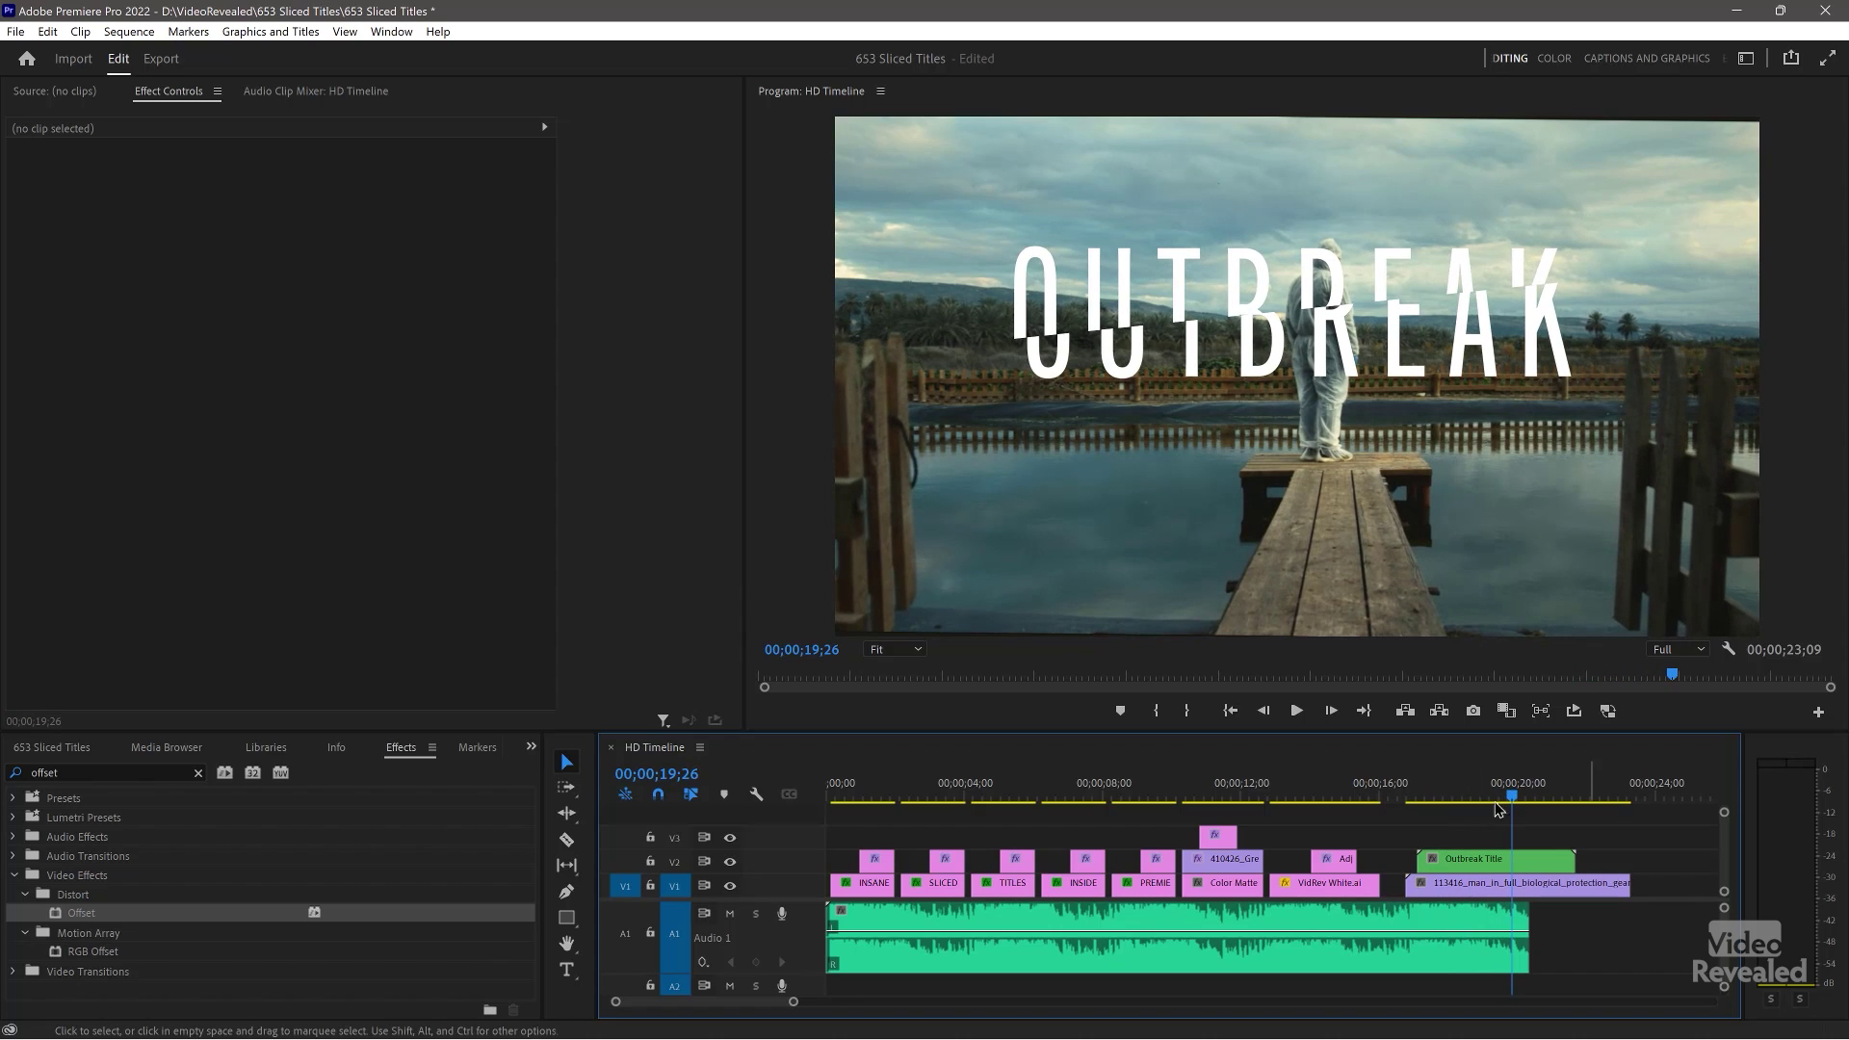
# Step: Inspect the adjustment layer inside the Outbreak Title nested sequence, and return to the HD Timeline sequence at 00;00;19;14
pyautogui.doubleClick(1483, 856)
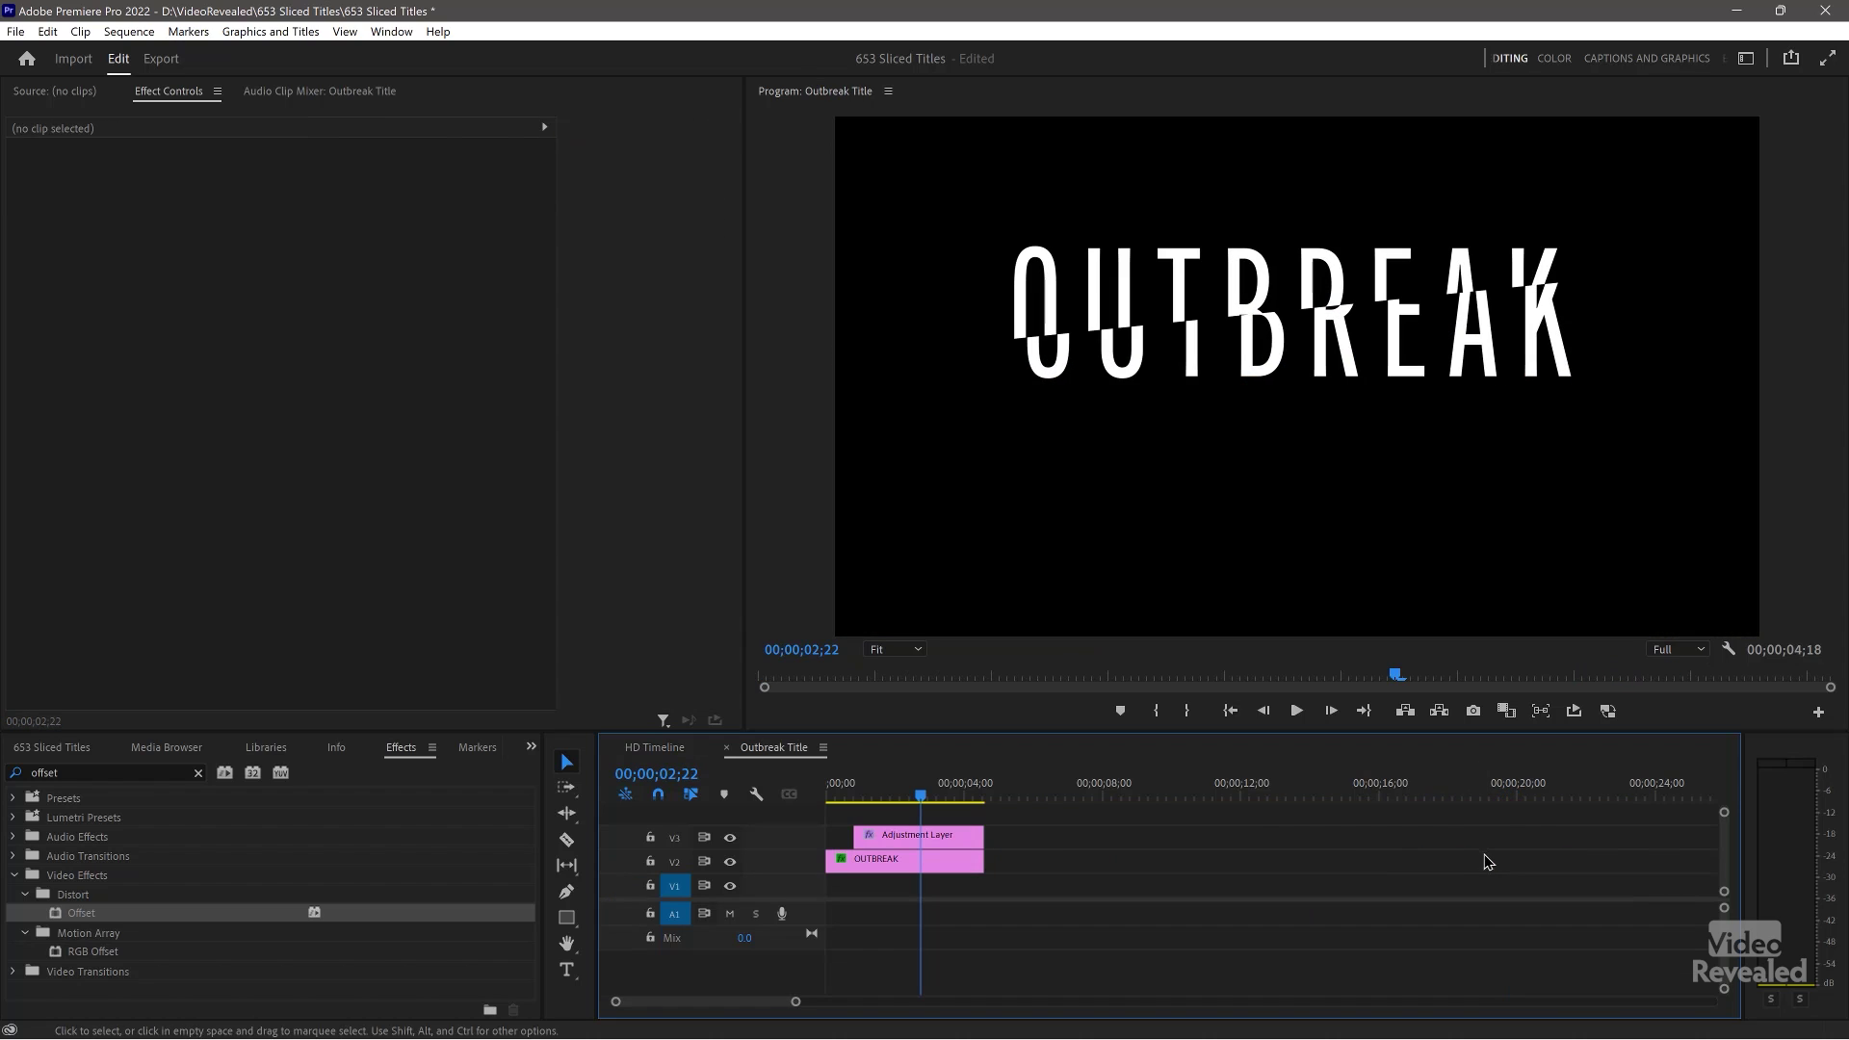
pyautogui.click(1358, 364)
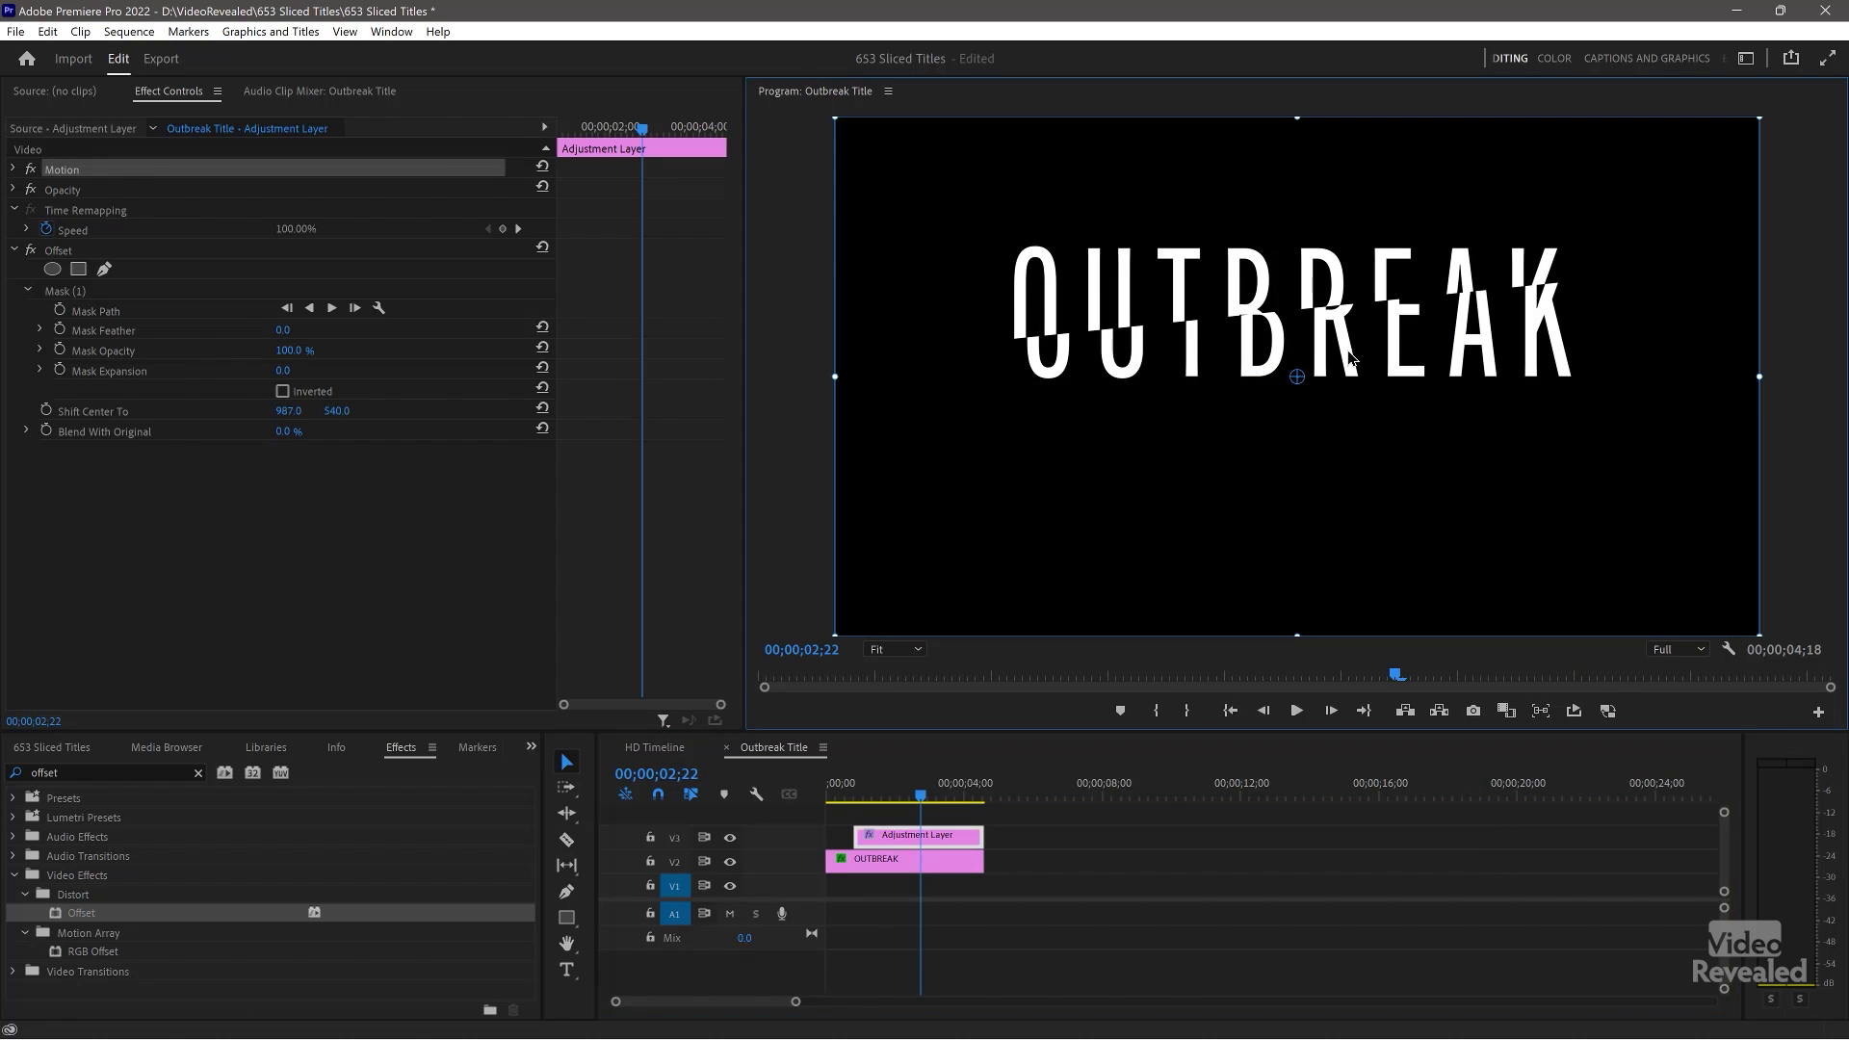
pyautogui.click(671, 750)
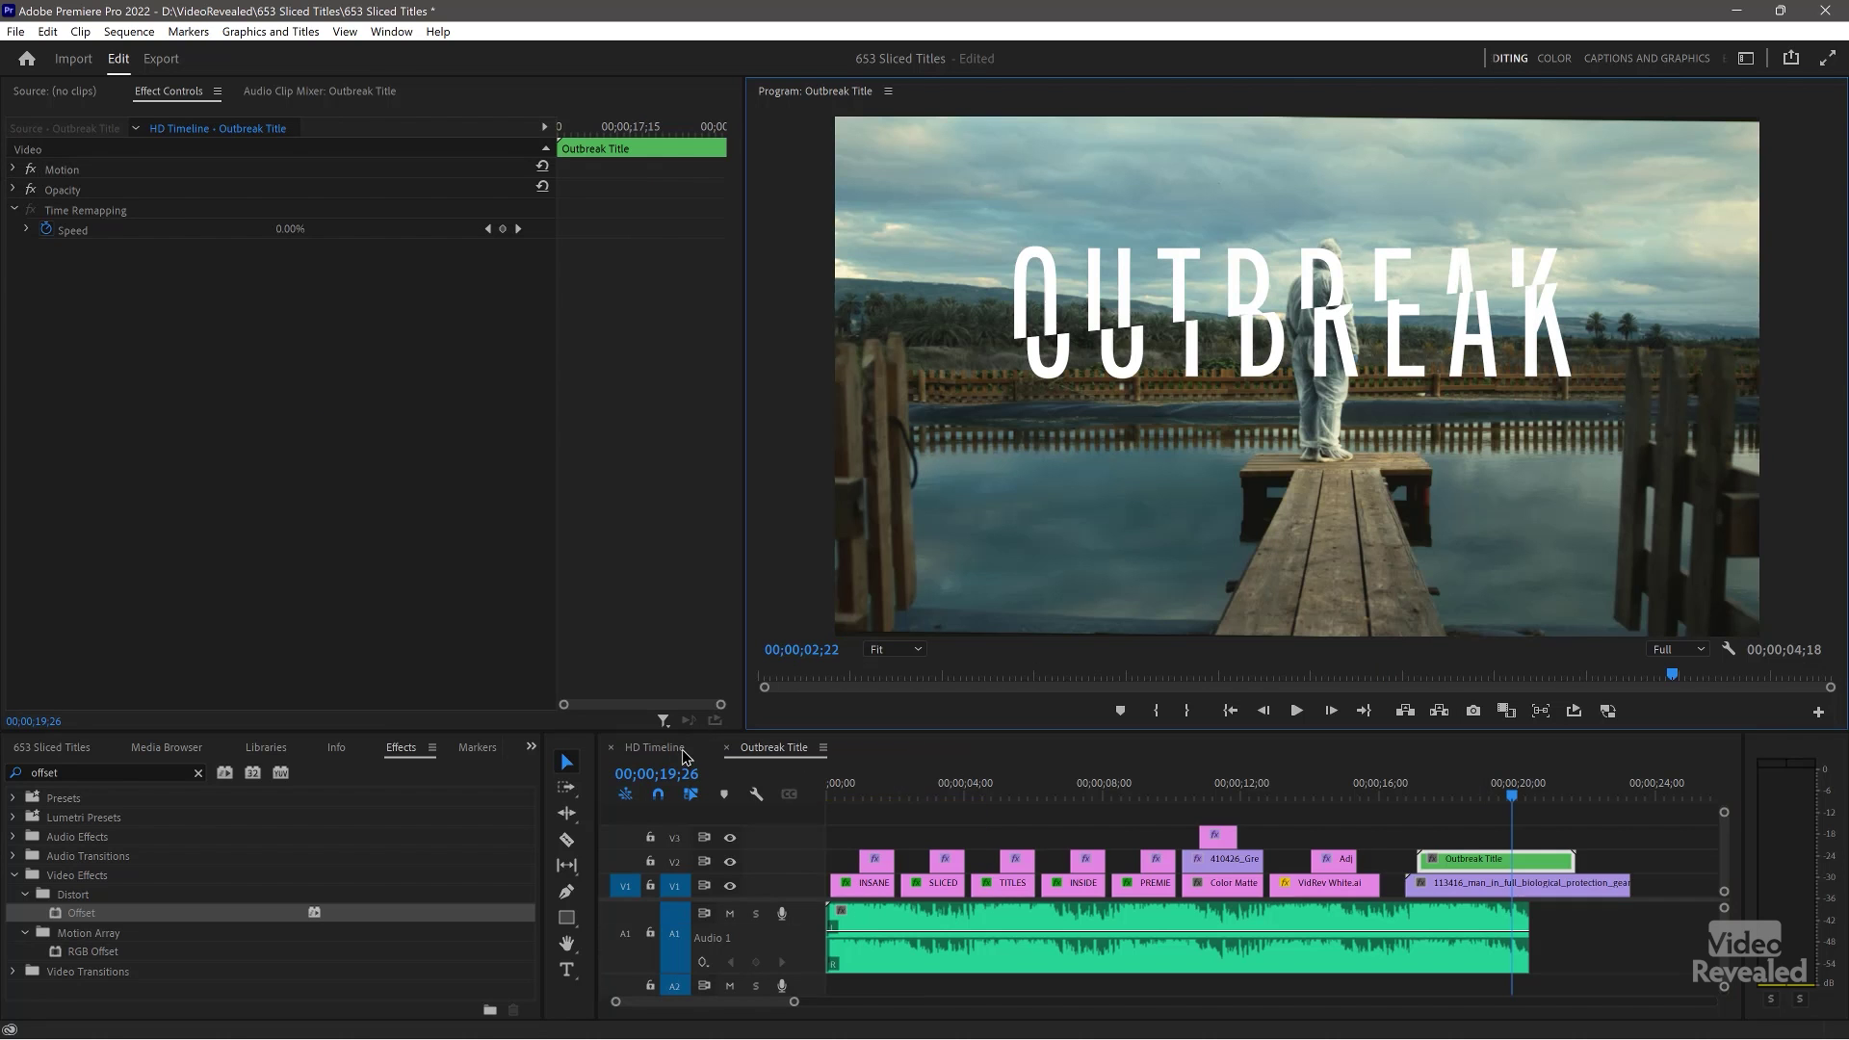
pyautogui.moveTo(1464, 791)
pyautogui.mouseDown()
pyautogui.moveTo(1488, 791)
pyautogui.moveTo(1426, 795)
pyautogui.moveTo(1499, 799)
pyautogui.mouseUp()
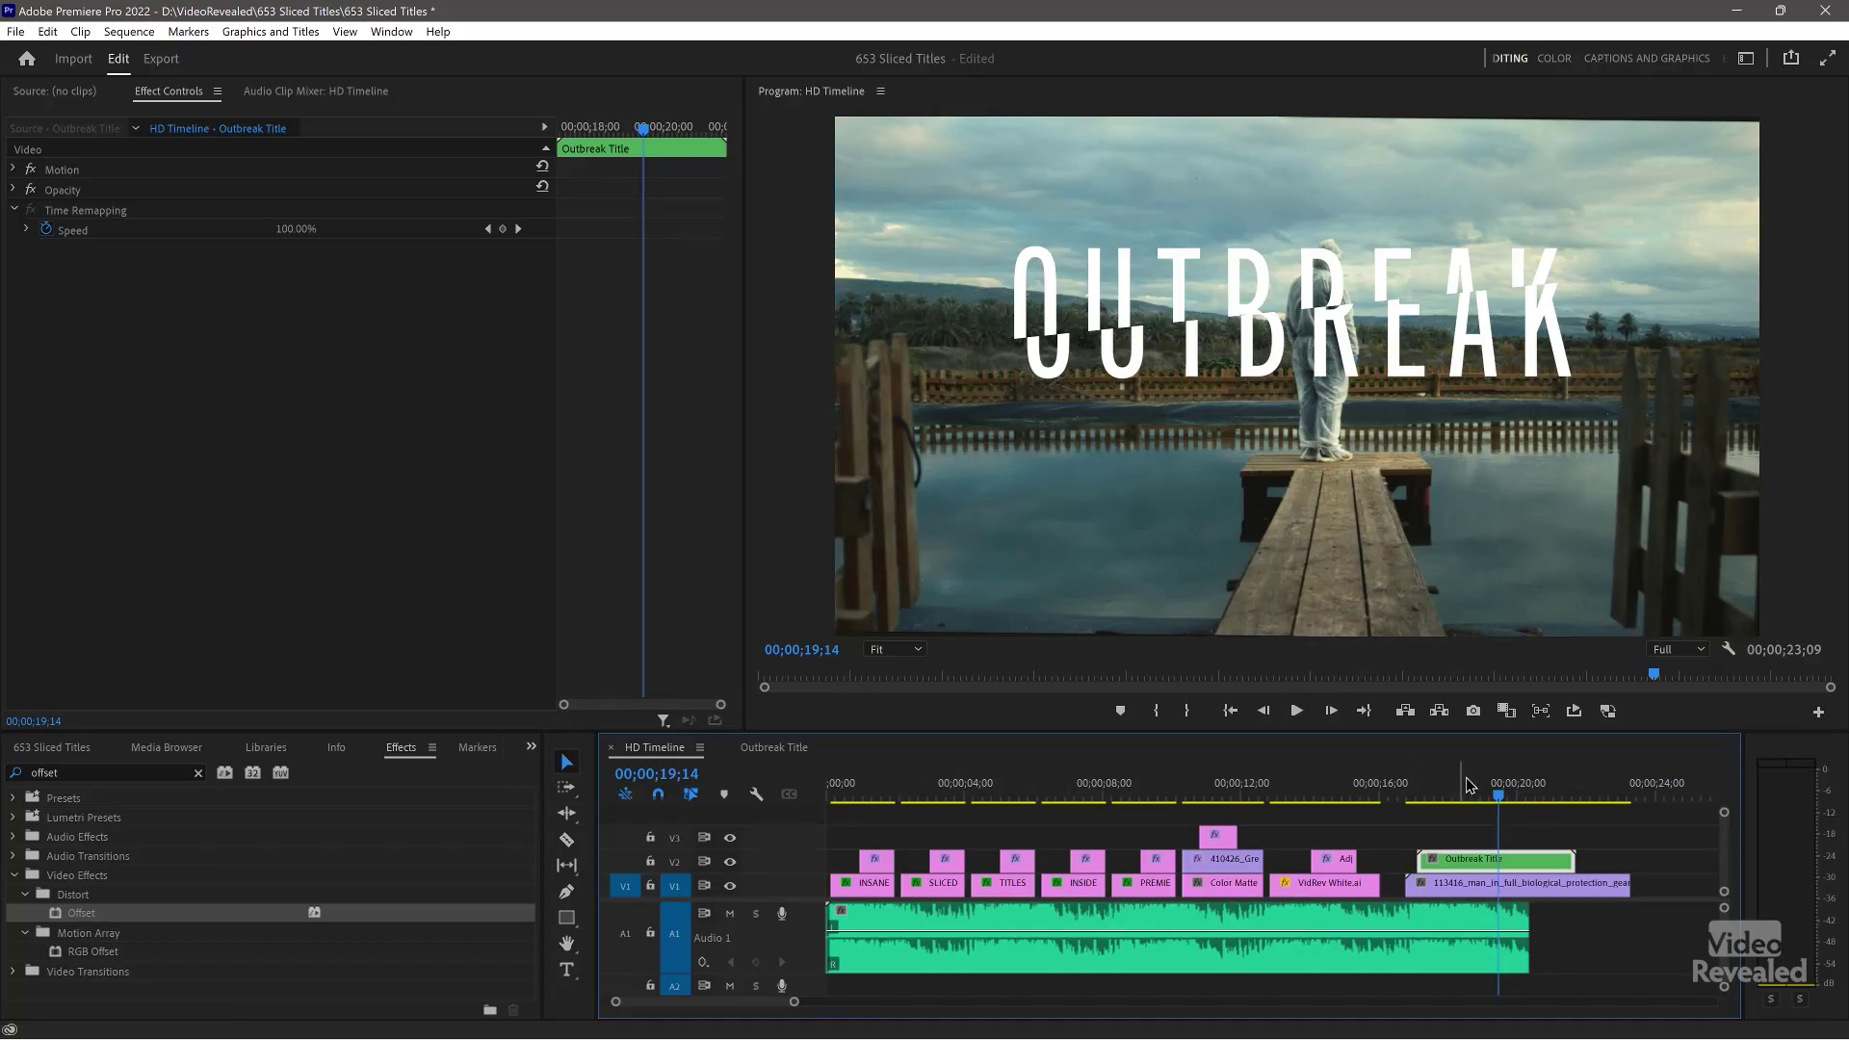
# Step: Set the Offset effect's Shift Center To to 973, 551 on the adjustment layer above SLICED, and scrub on to TITLES at 00;00;05;27
pyautogui.click(949, 791)
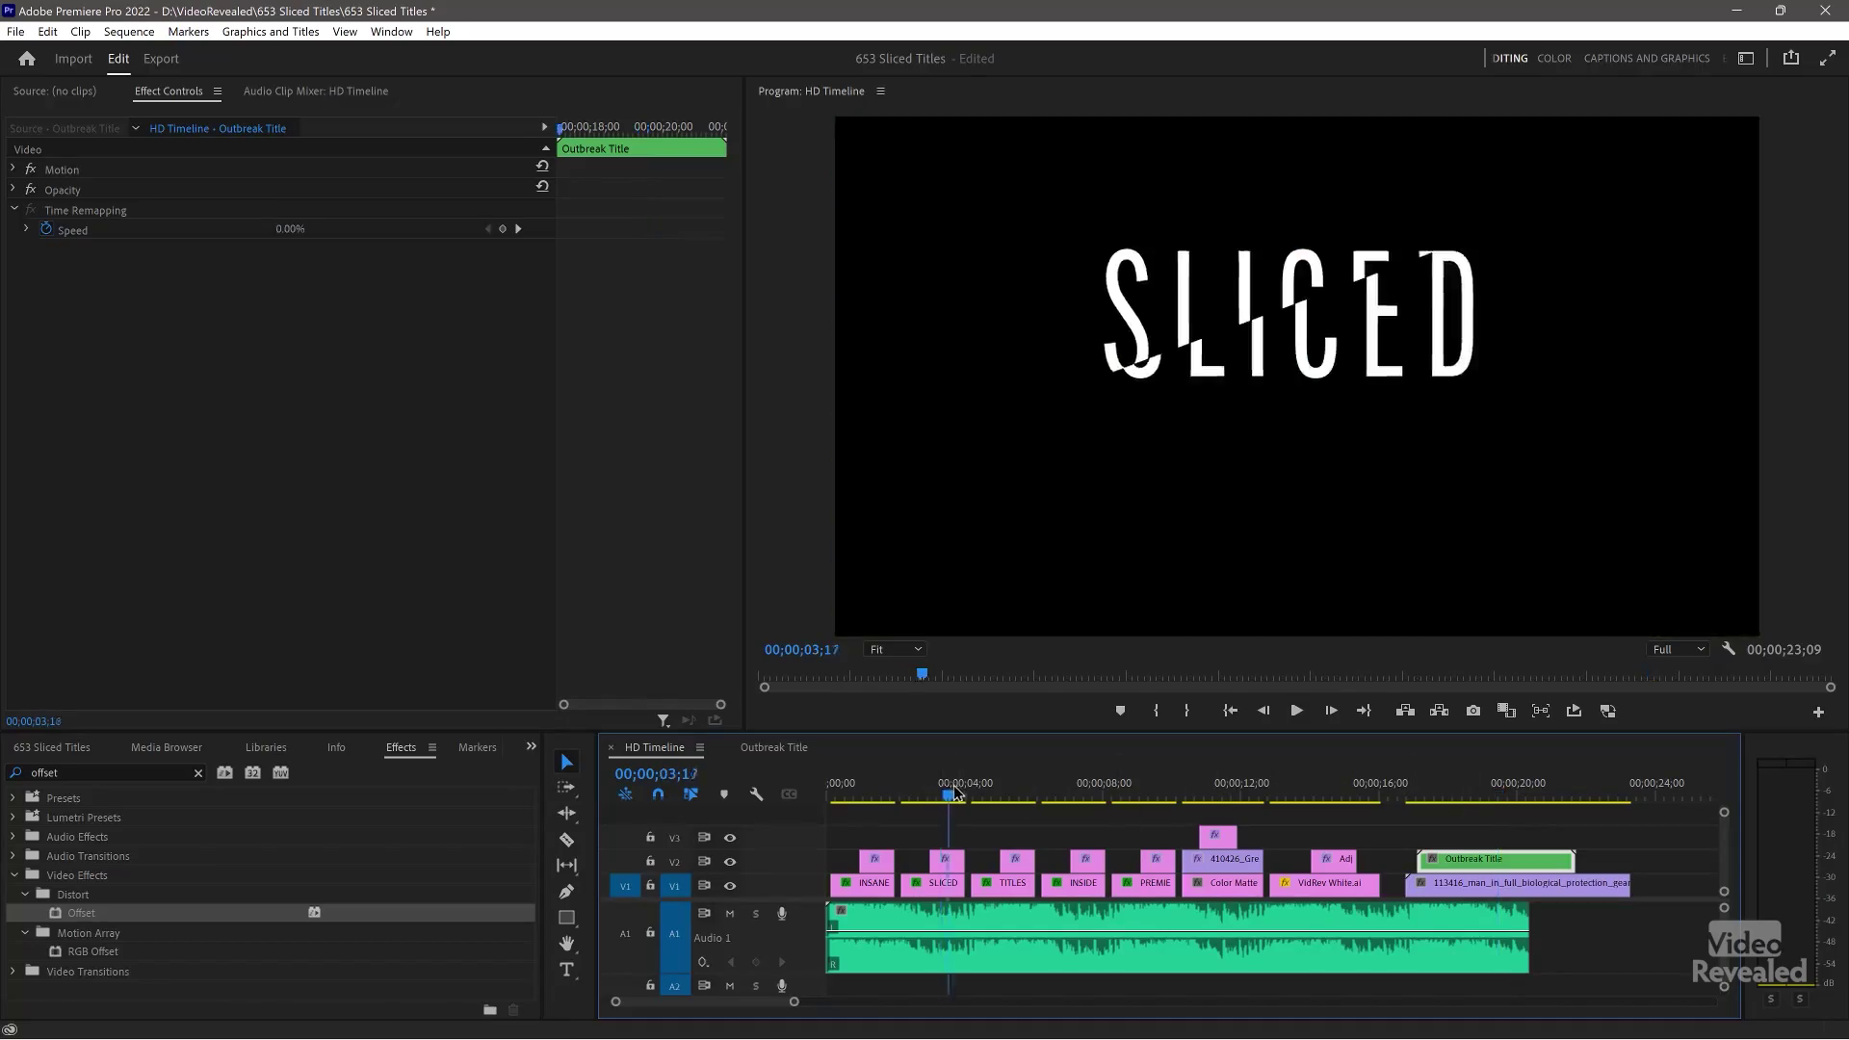
pyautogui.click(948, 859)
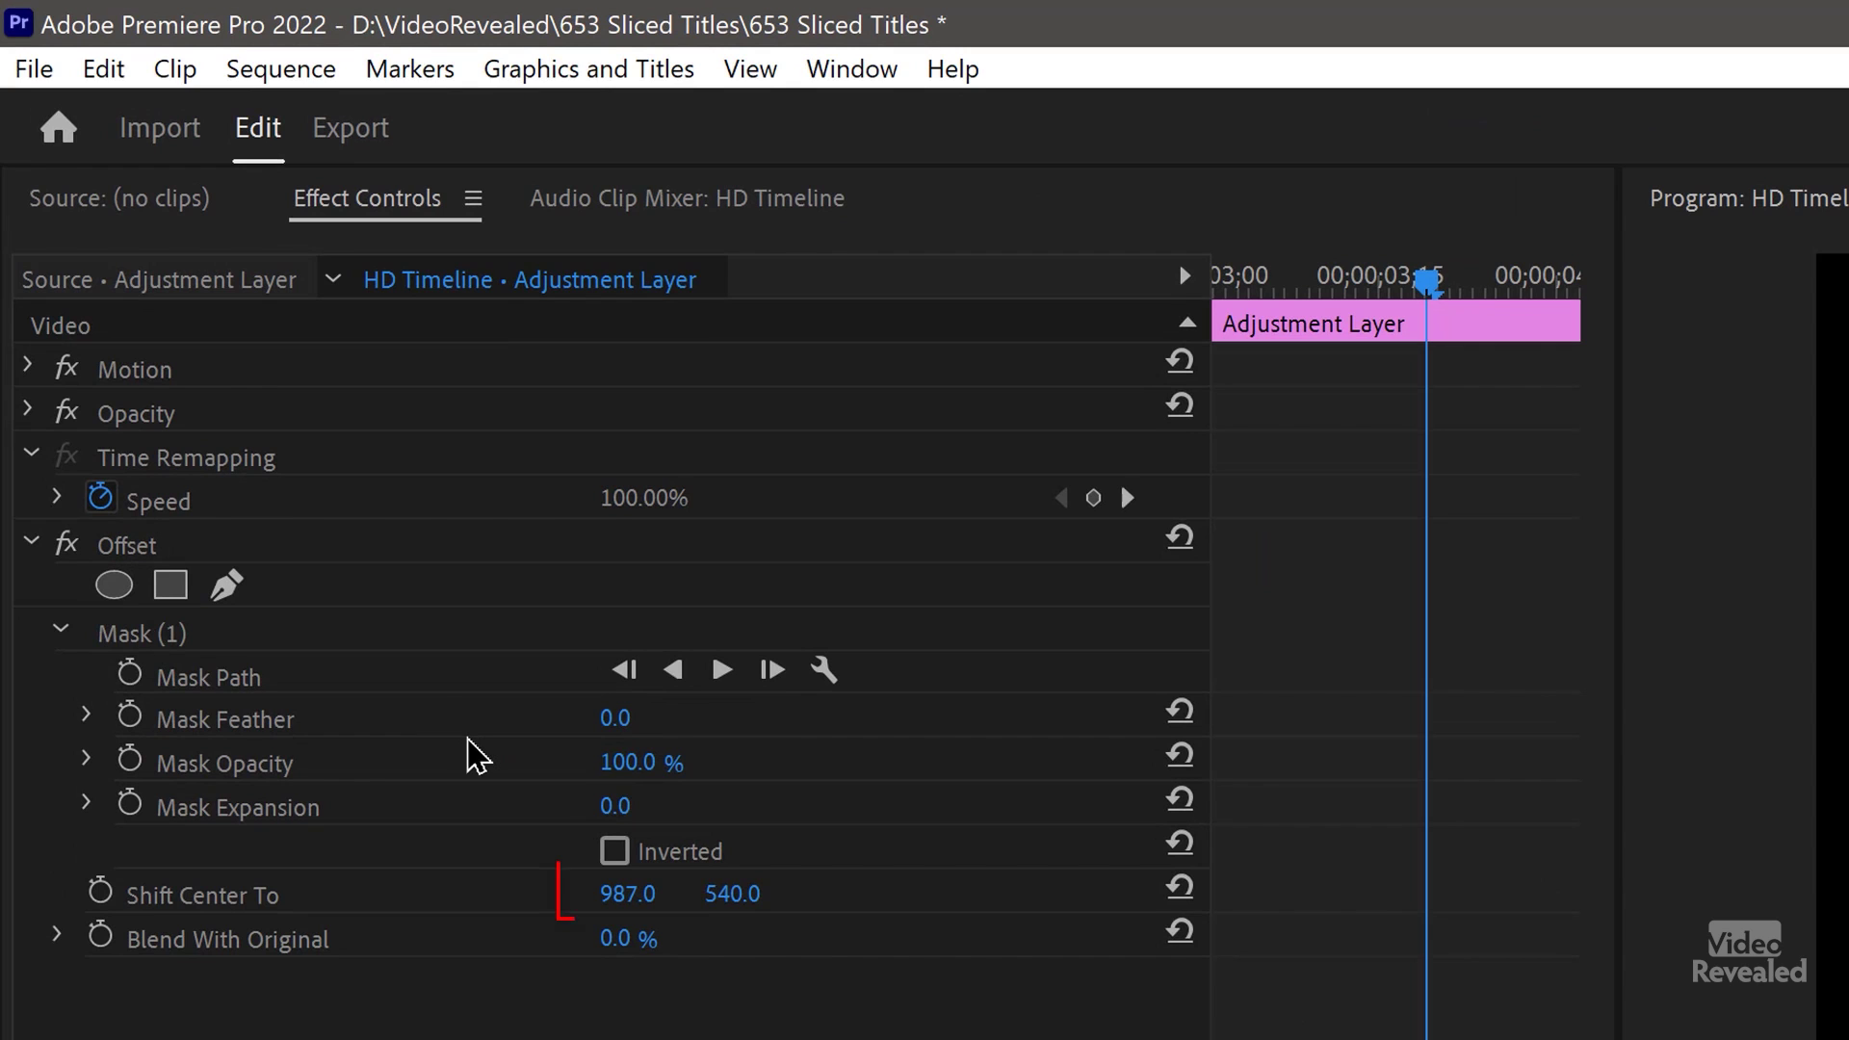
pyautogui.moveTo(612, 894)
pyautogui.mouseDown()
pyautogui.moveTo(709, 894)
pyautogui.moveTo(597, 894)
pyautogui.mouseUp()
pyautogui.moveTo(339, 418)
pyautogui.mouseDown()
pyautogui.moveTo(404, 418)
pyautogui.moveTo(308, 411)
pyautogui.moveTo(346, 413)
pyautogui.mouseUp()
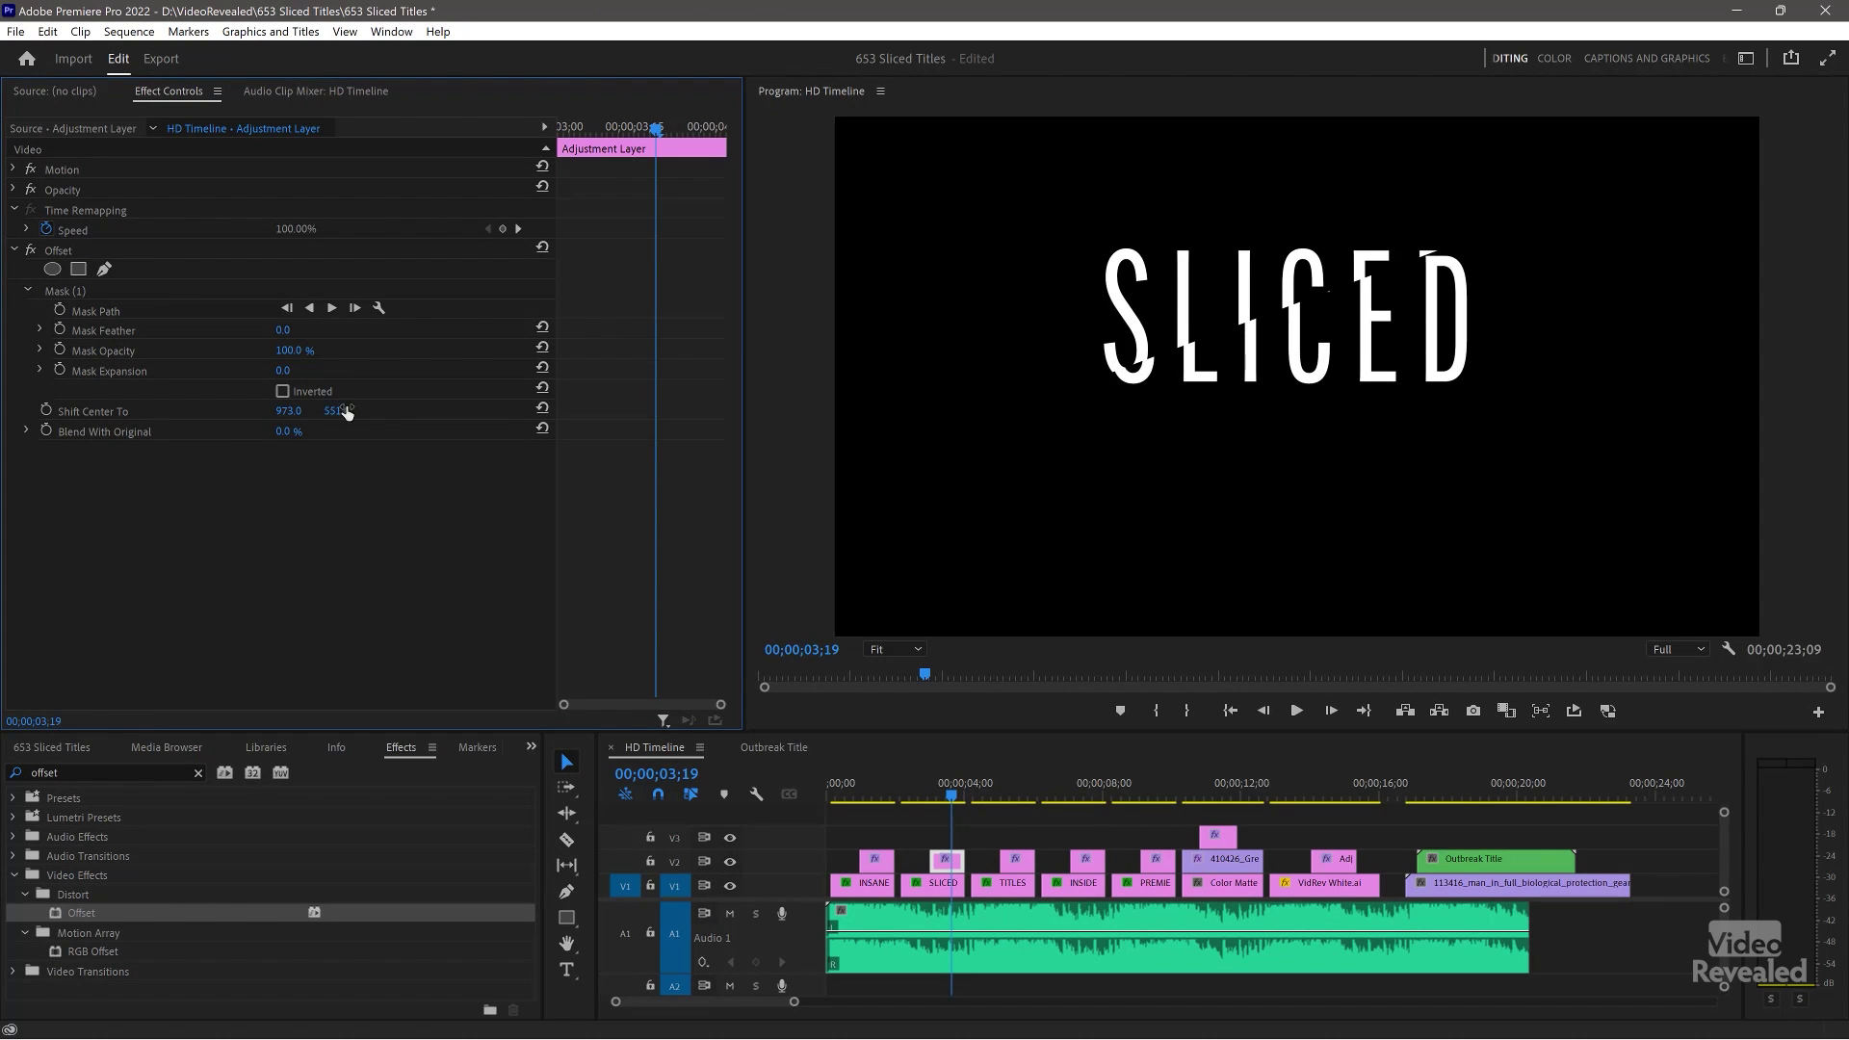
pyautogui.moveTo(934, 789)
pyautogui.mouseDown()
pyautogui.moveTo(910, 792)
pyautogui.moveTo(951, 802)
pyautogui.mouseUp()
pyautogui.moveTo(941, 807); pyautogui.dragTo(1022, 809)
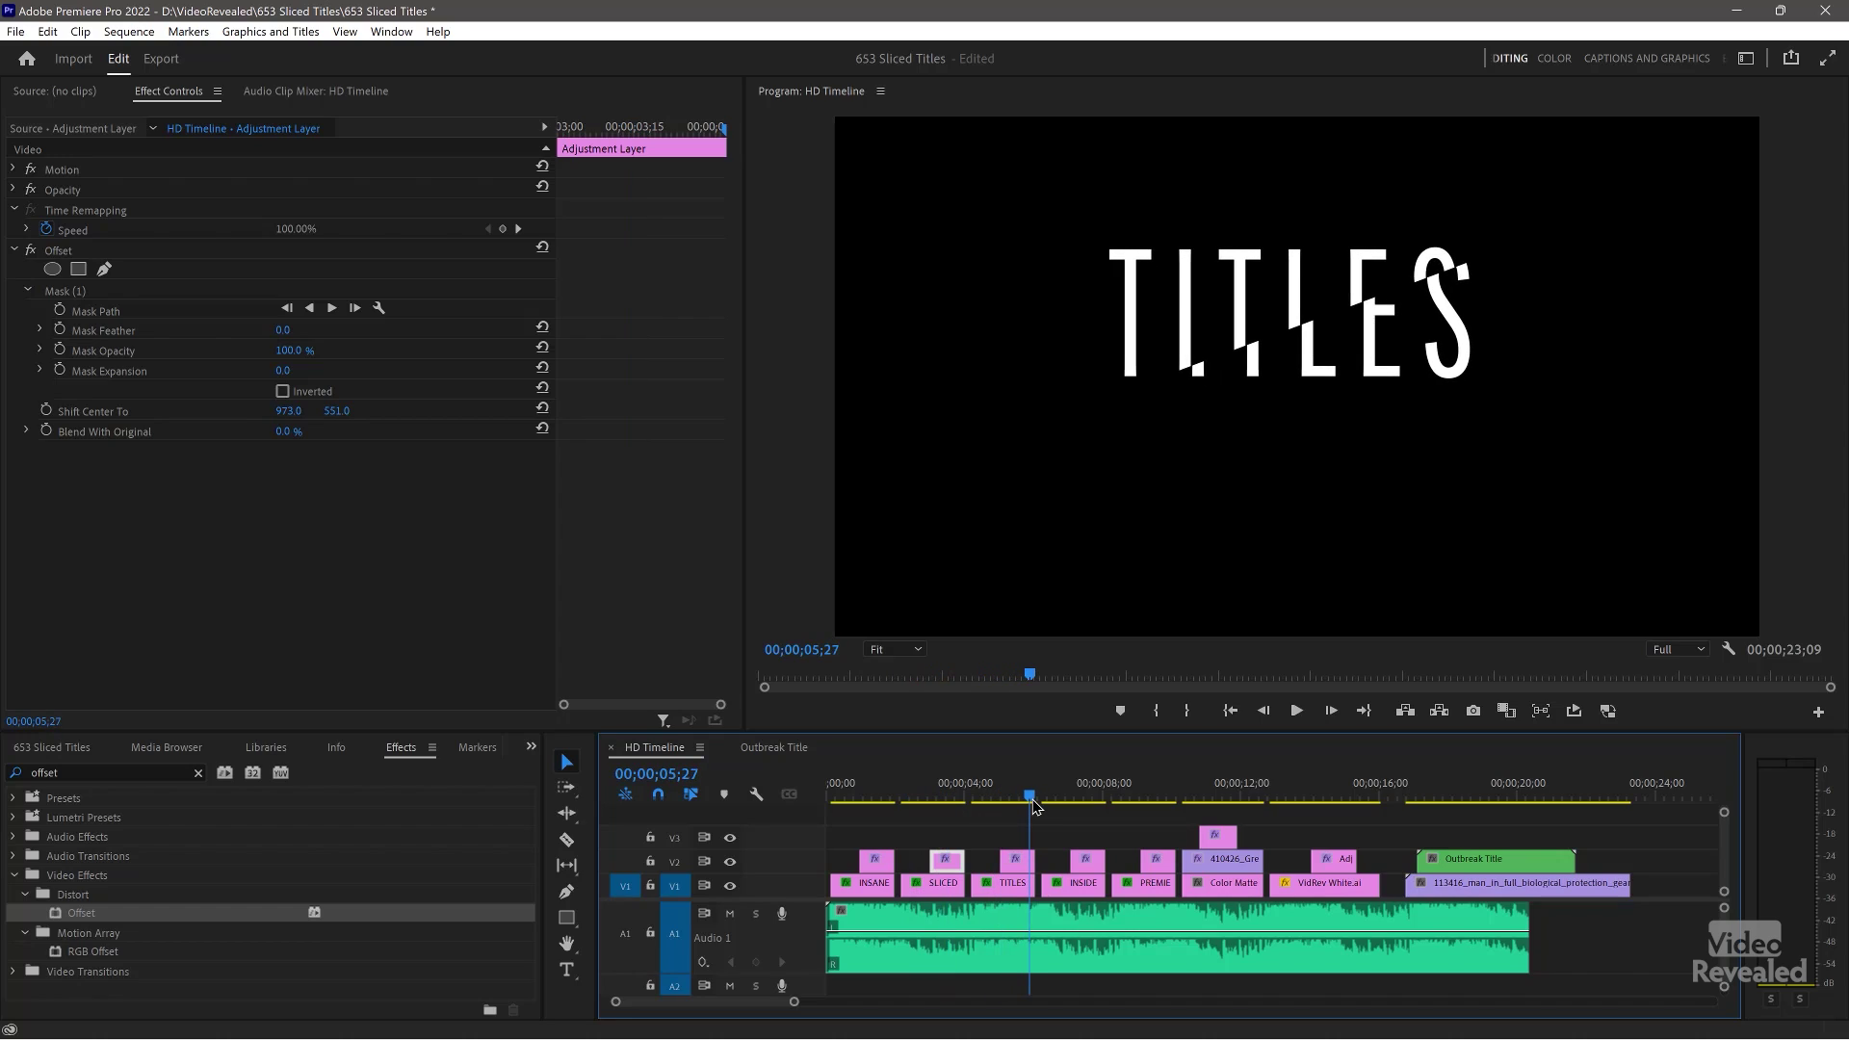